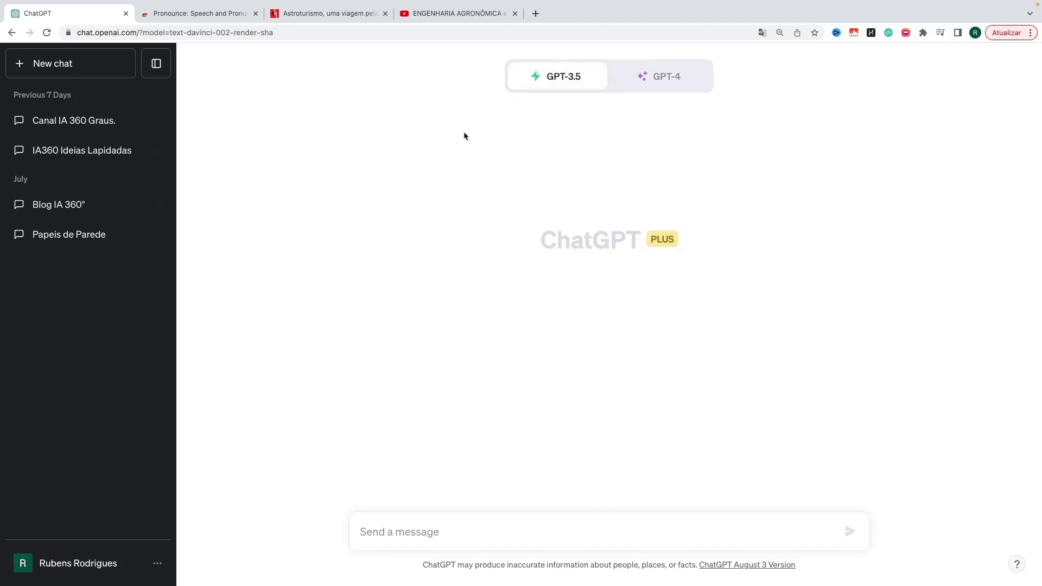
Copy the full text of the Ciência Hoje article on astroturismo and paste it into the ChatGPT message.
mouse_move(571, 84)
left_click(324, 16)
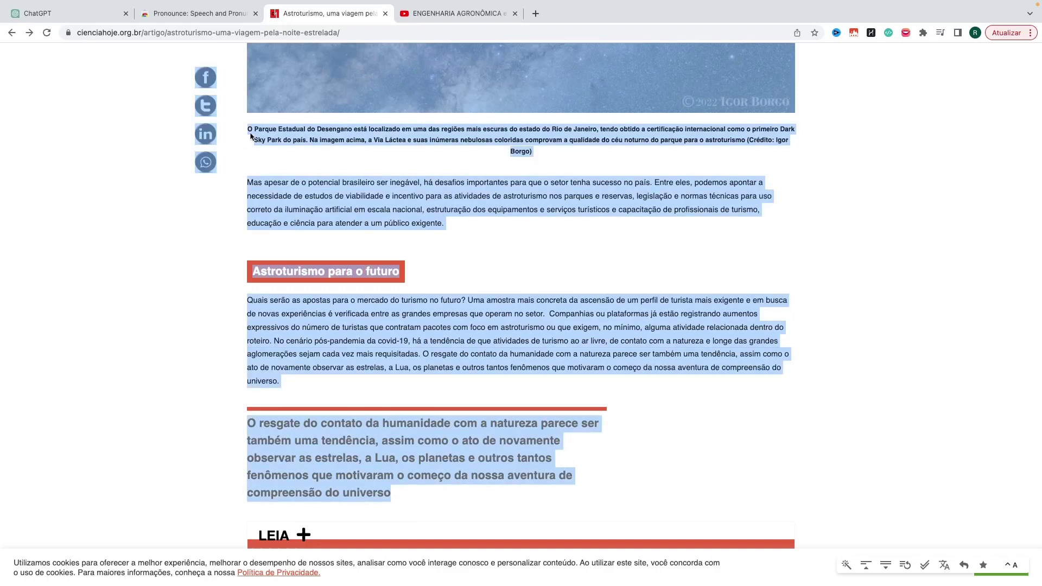
right_click(325, 217)
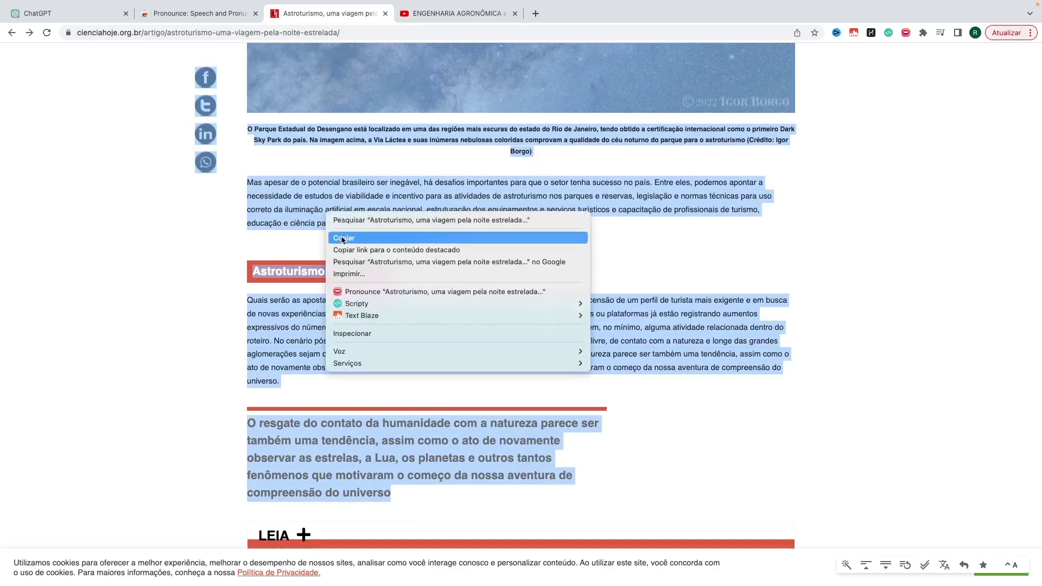
left_click(343, 238)
scroll(314, 218, "up", 15)
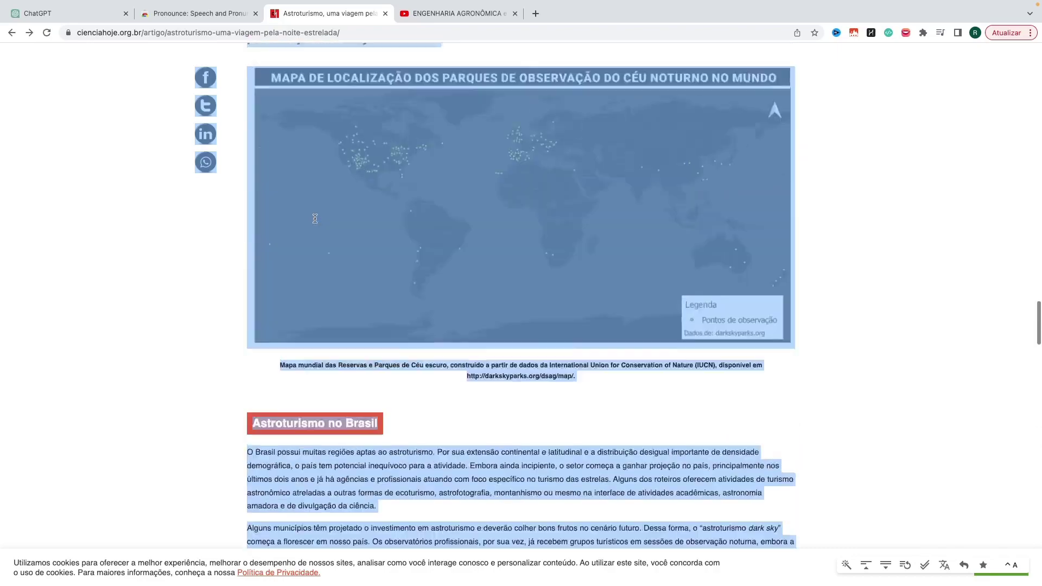
scroll(314, 218, "up", 20)
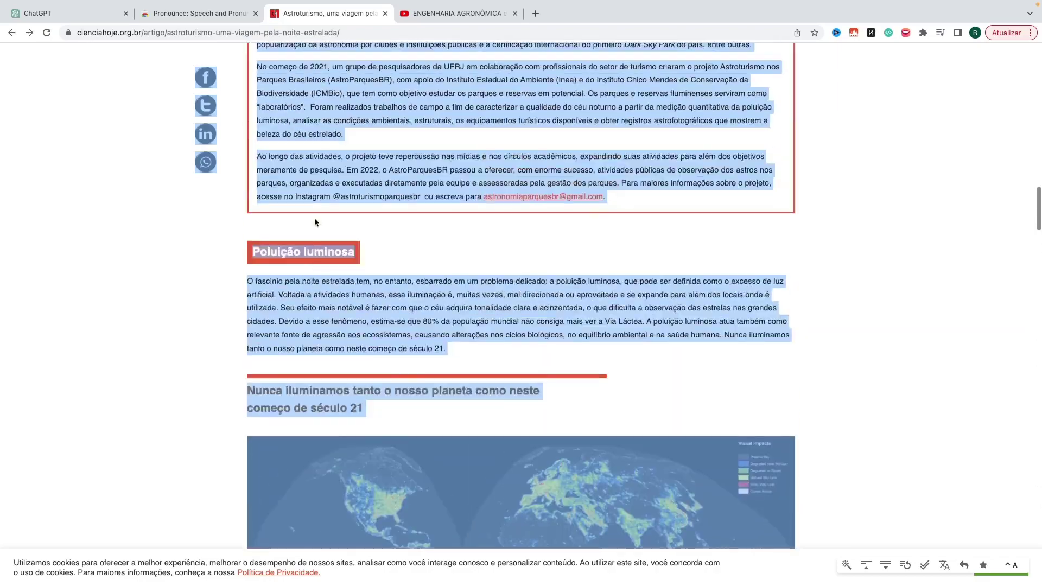
scroll(314, 217, "up", 5)
left_click(91, 17)
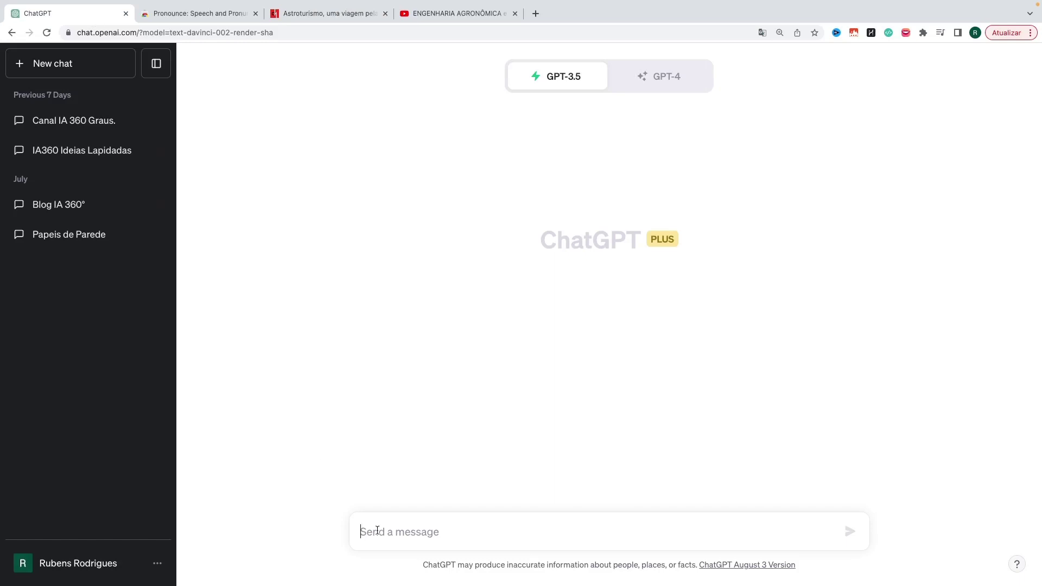
key("ctrl+v")
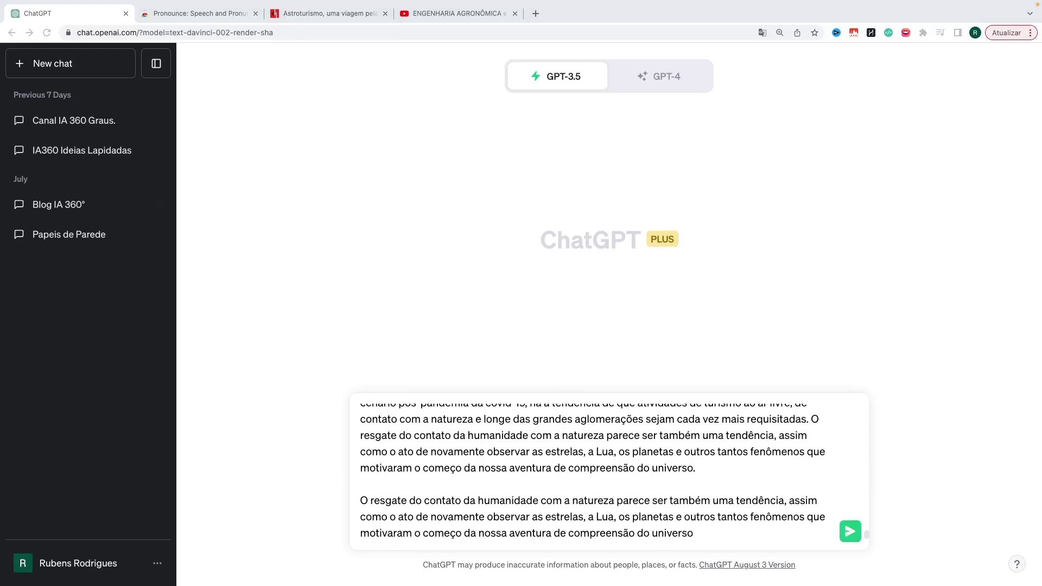
Add "Faça um resumo, em apenas um parágrafo do artigo abaixo:" and a blank line above the pasted article, and send the message.
left_click(387, 437)
scroll(395, 448, "up", 5)
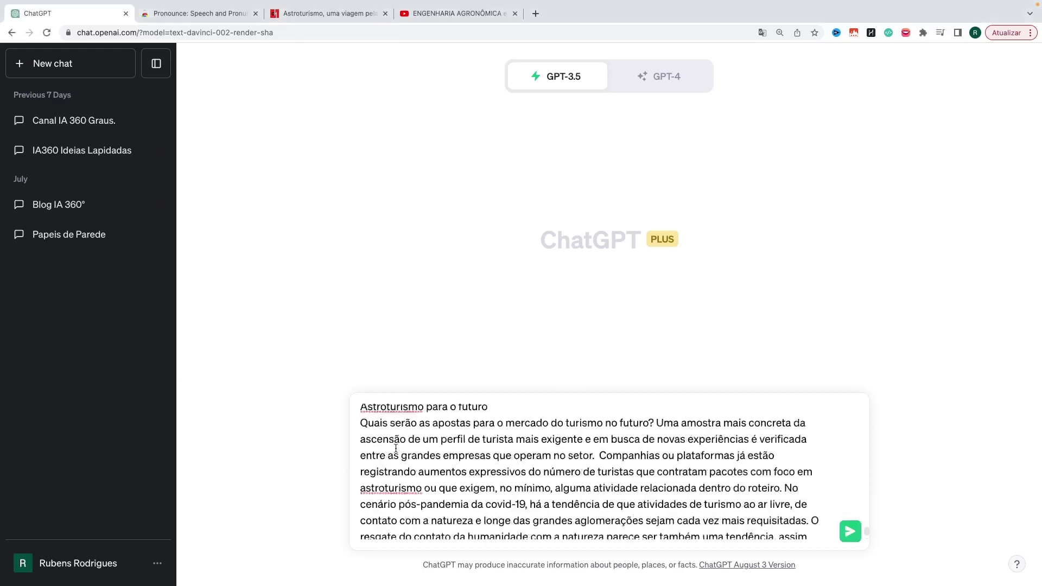
scroll(396, 448, "up", 20)
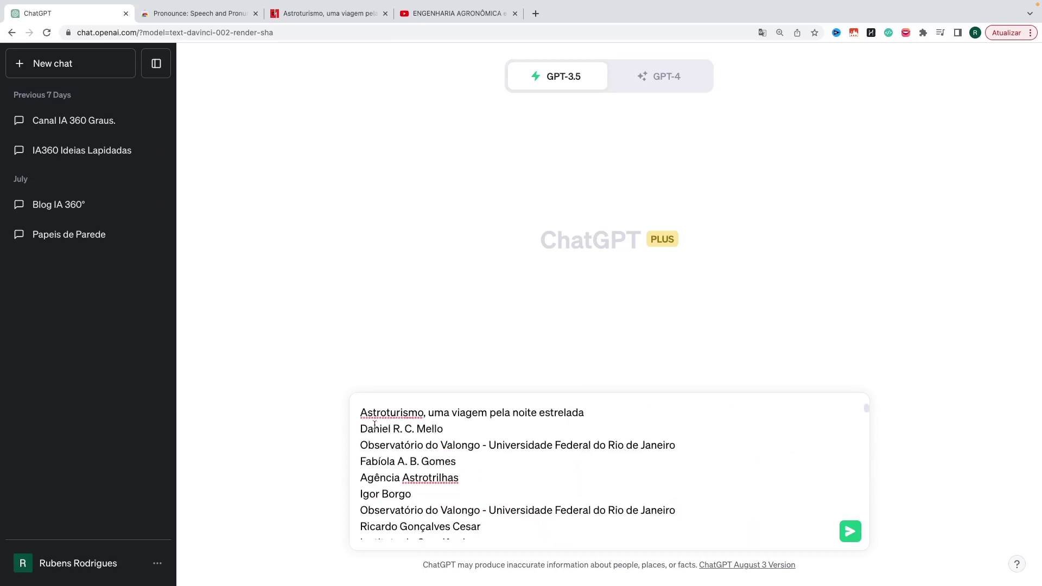
left_click(363, 413)
key("shift+Return")
key("shift+Return")
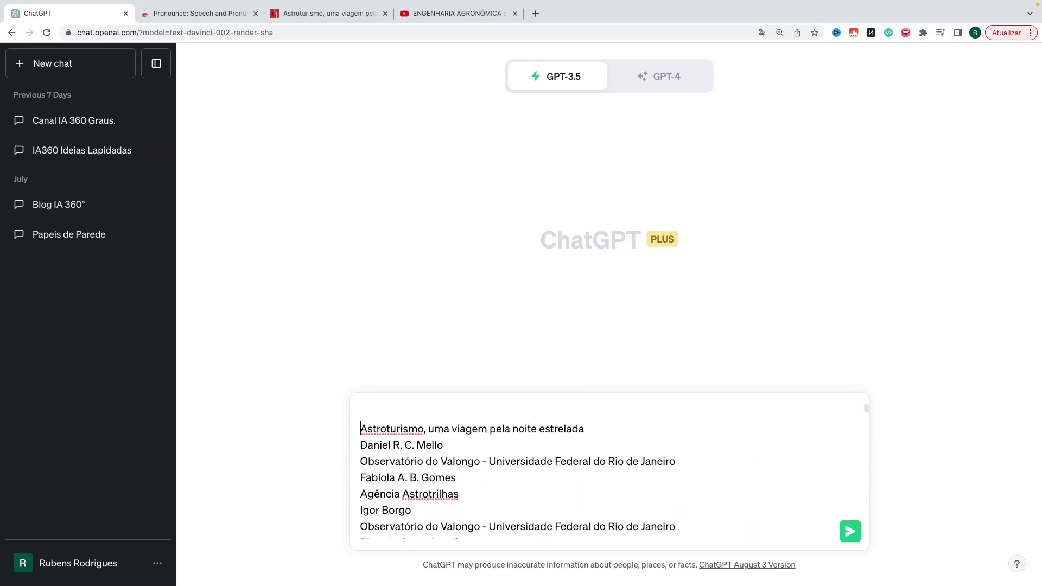
key("Up")
type("Faça um resumo, em apenas um parágrafo do artigo abaixo:")
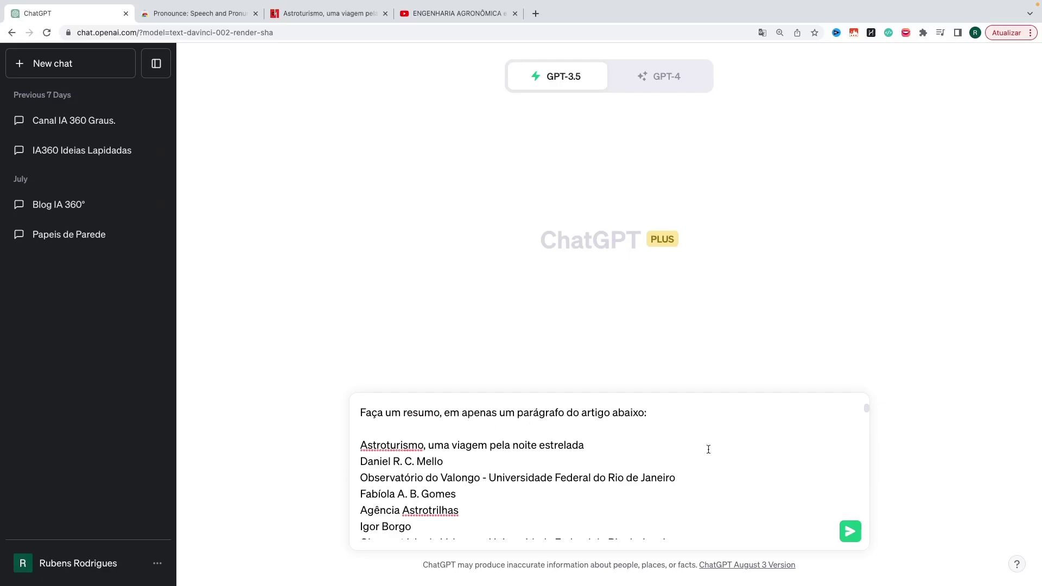
left_click(850, 531)
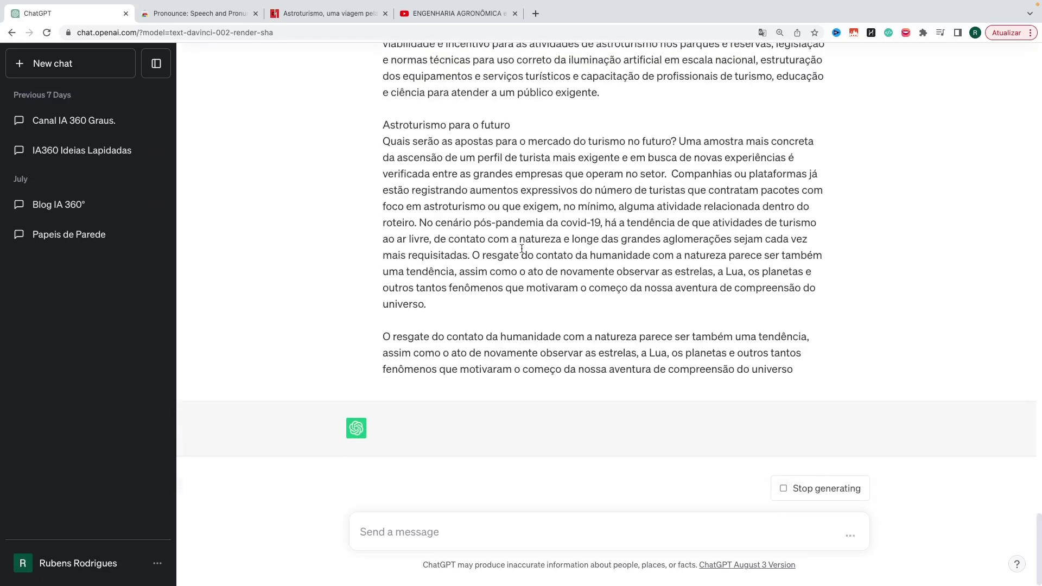
scroll(522, 249, "up", 20)
scroll(521, 248, "down", 20)
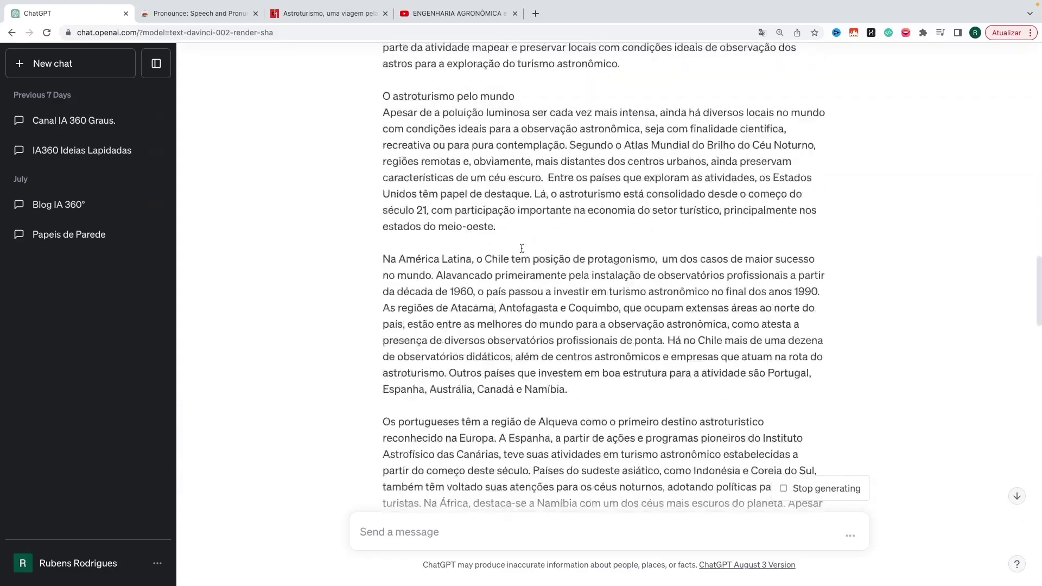
scroll(522, 249, "down", 15)
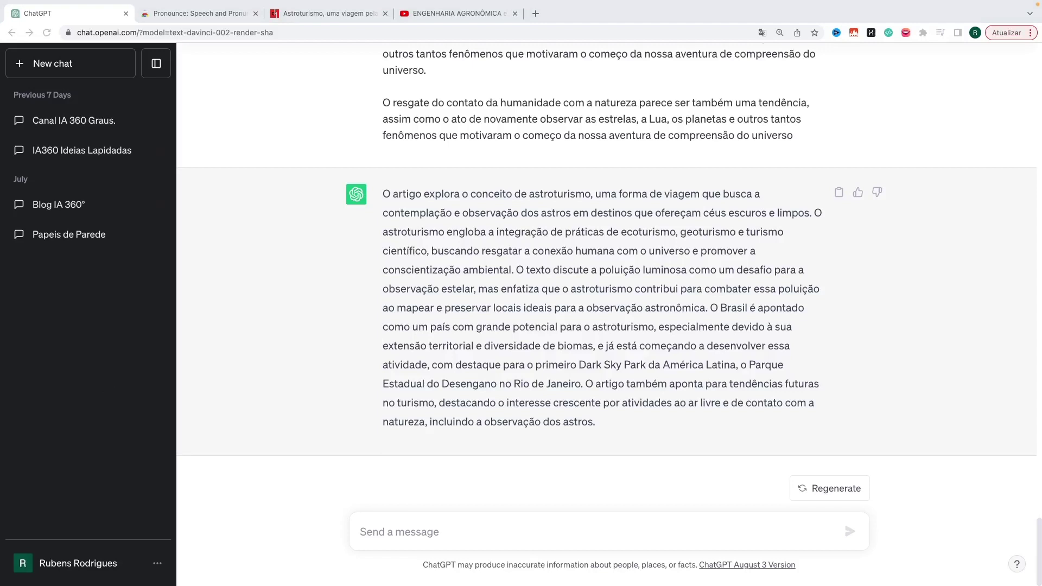
Send the follow-up request "Me dê uma lista com os pontos principais do artigo" and read through the answer.
left_click(385, 531)
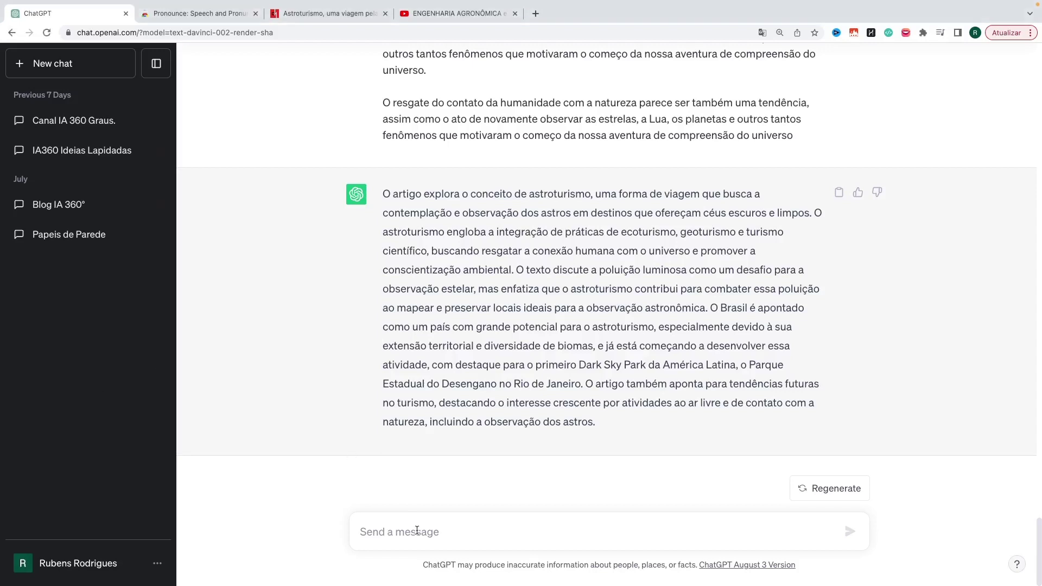
type("Me dê uma lista com os pontos principais do artigo")
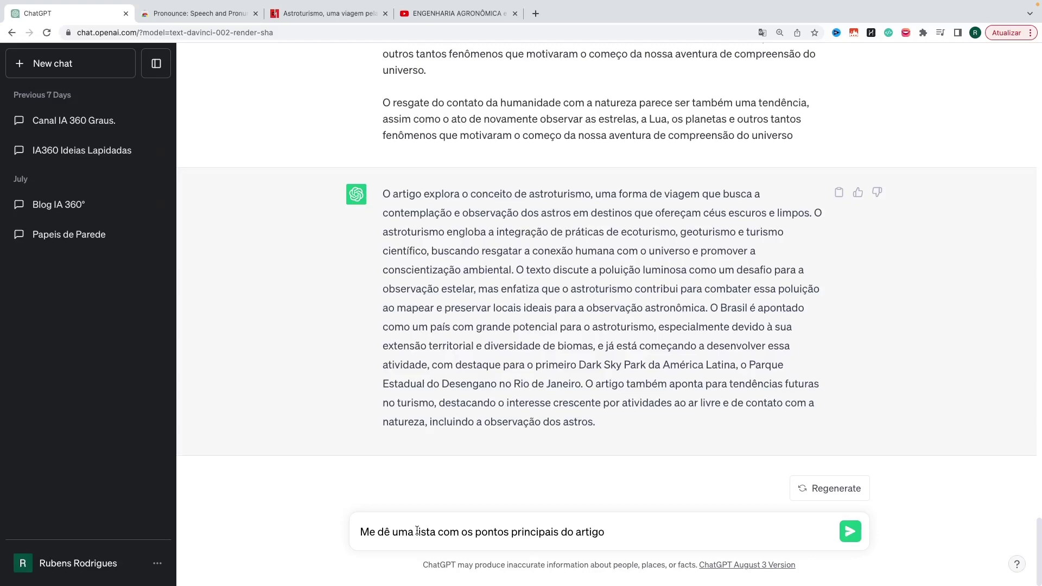
key("Return")
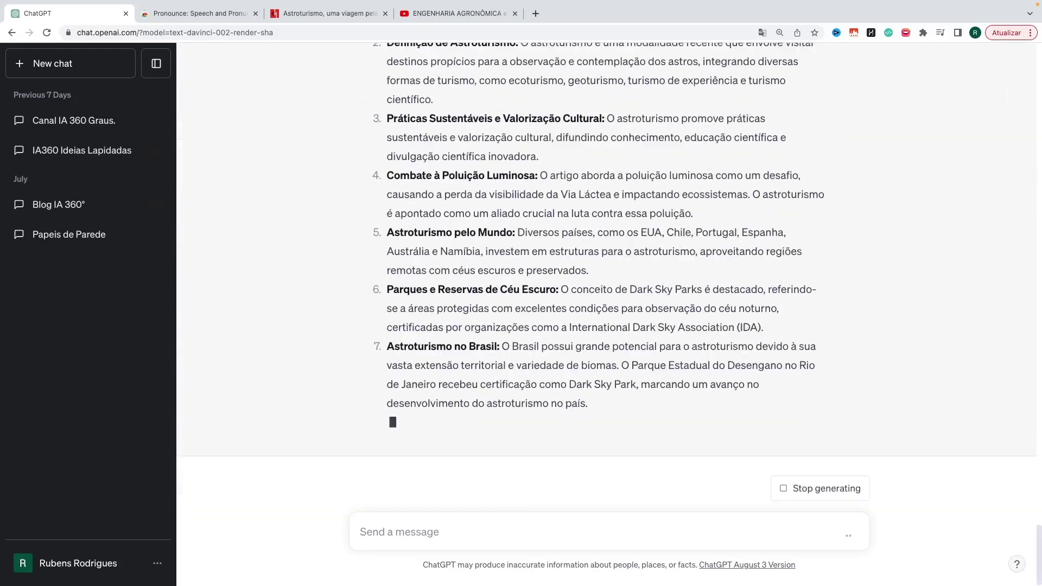
scroll(614, 287, "up", 5)
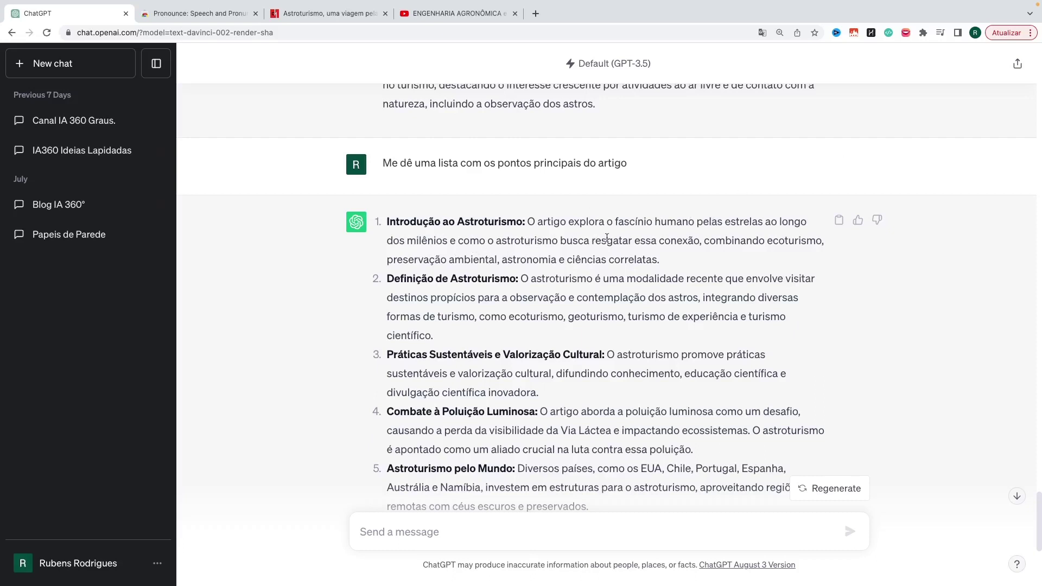
scroll(609, 237, "down", 1)
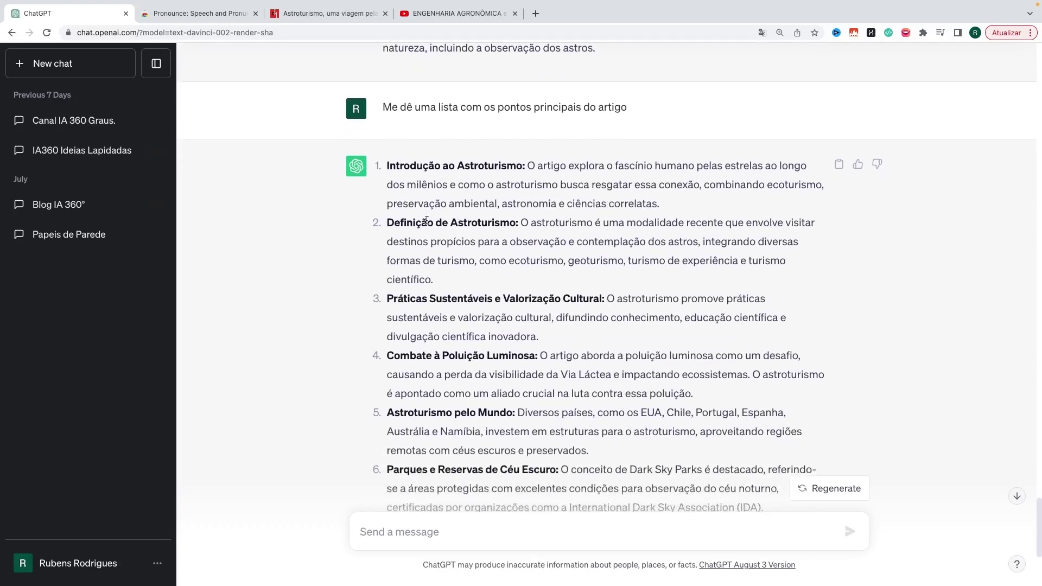
scroll(496, 224, "down", 2)
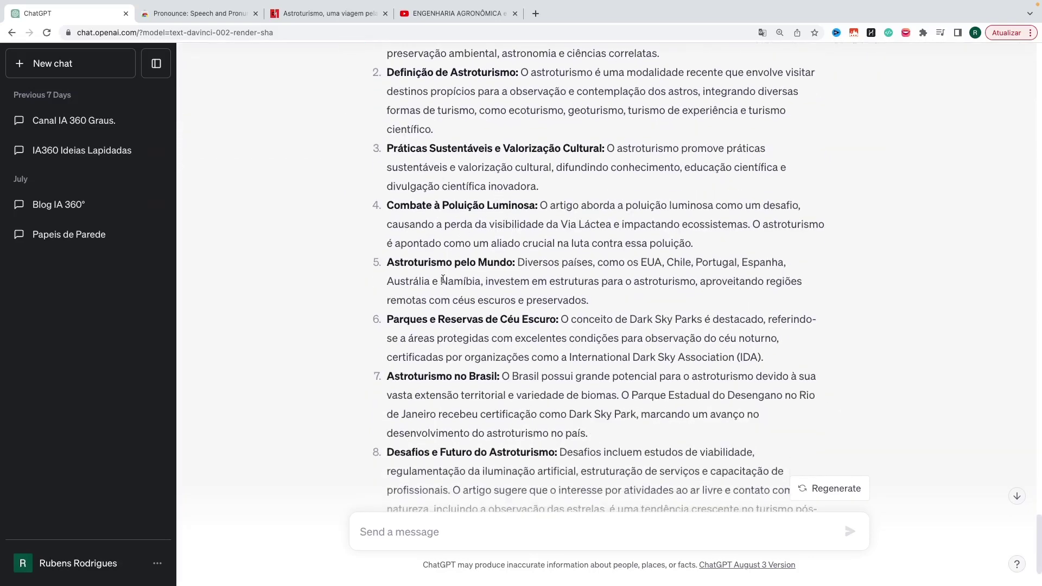
scroll(443, 279, "down", 1)
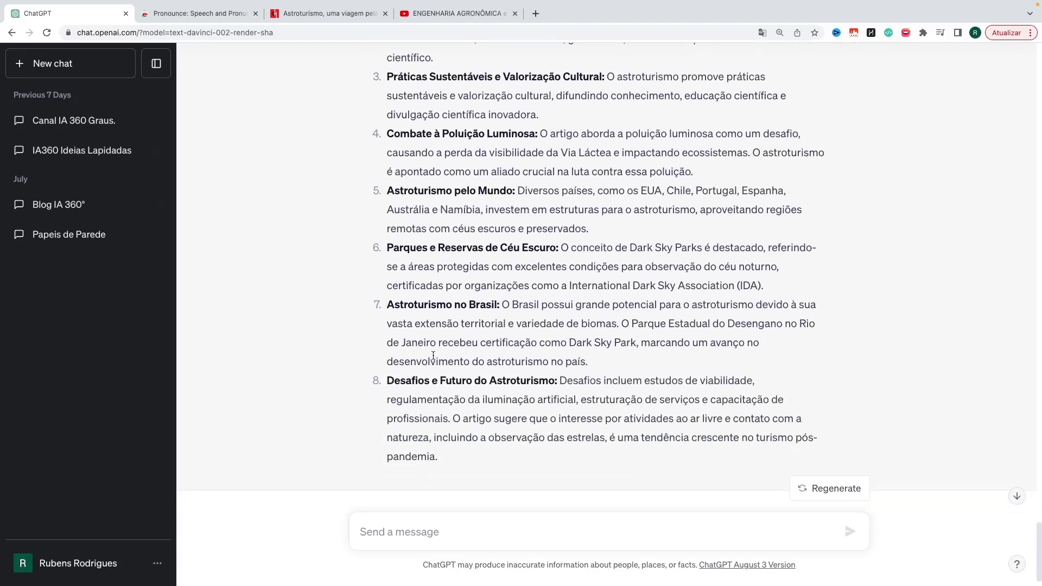
scroll(434, 358, "down", 1)
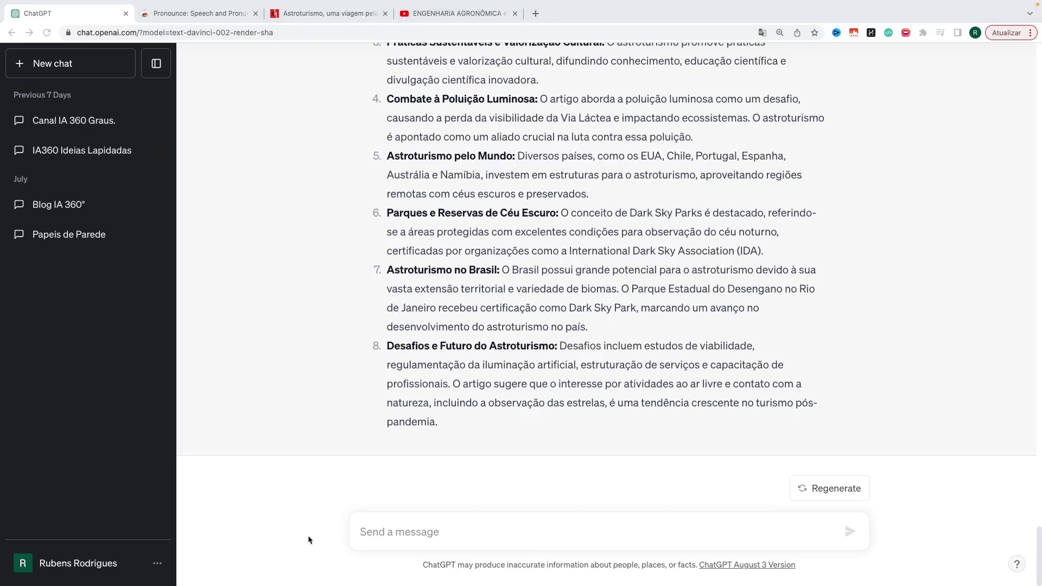
Send the follow-up request "Resuma o conteúdo em uma frase.".
left_click(405, 532)
type("Resuma o conteúdo em uma frase.")
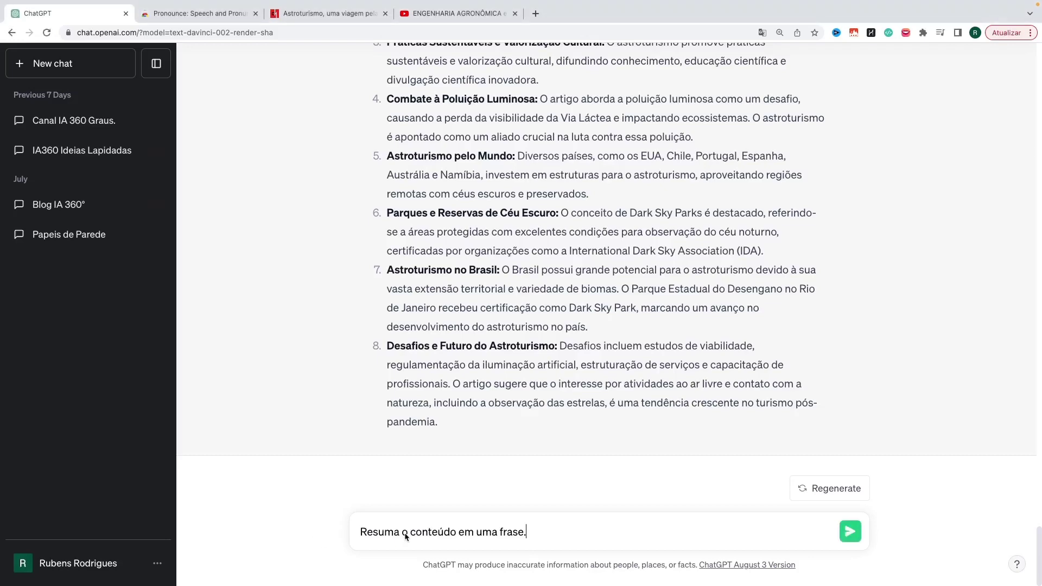
key("Return")
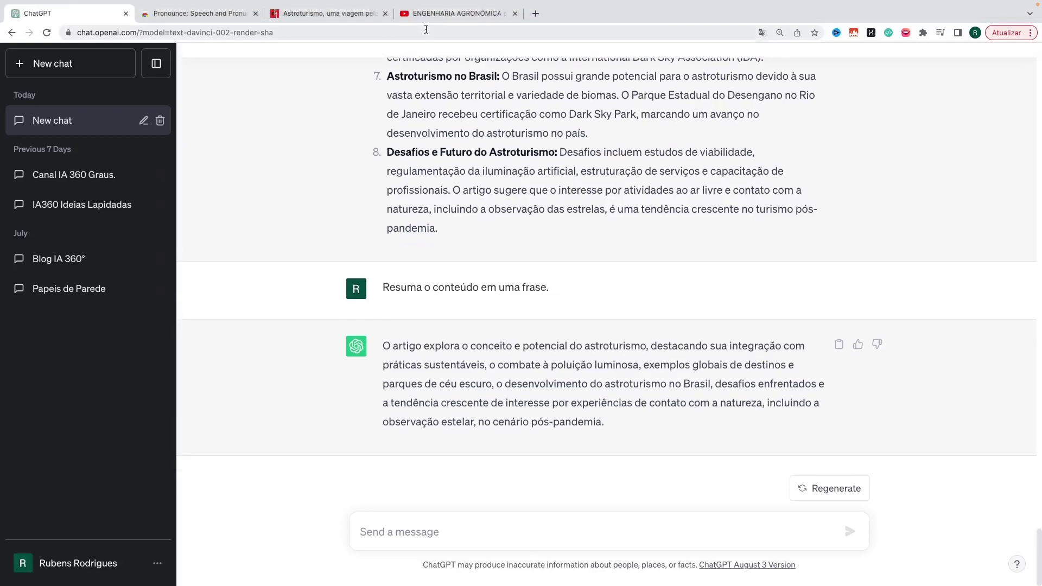
Switch to the YouTube video on agronomic and environmental engineering, show its transcript and hide the timestamps.
left_click(434, 18)
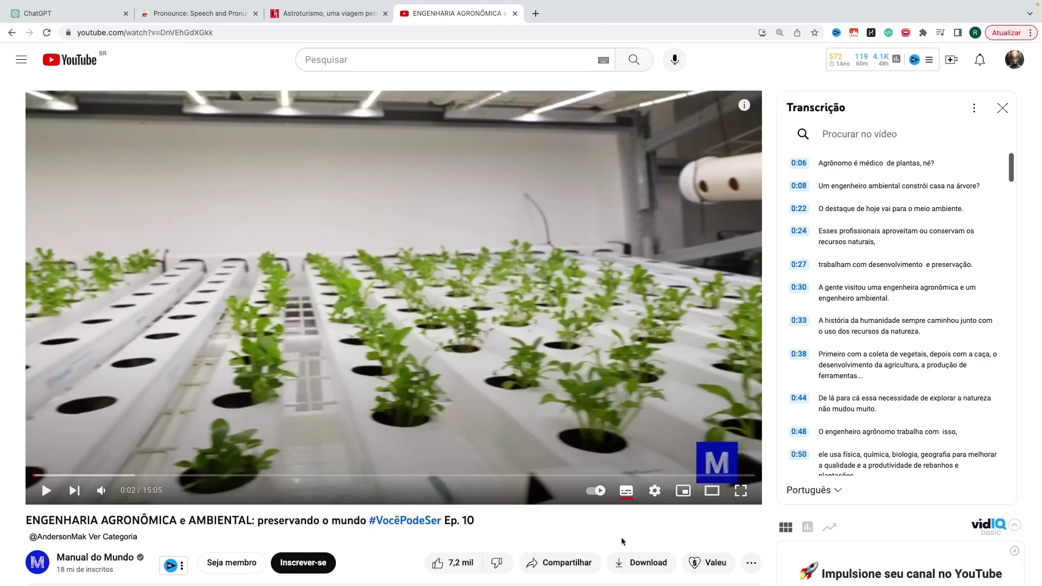
scroll(622, 541, "down", 1)
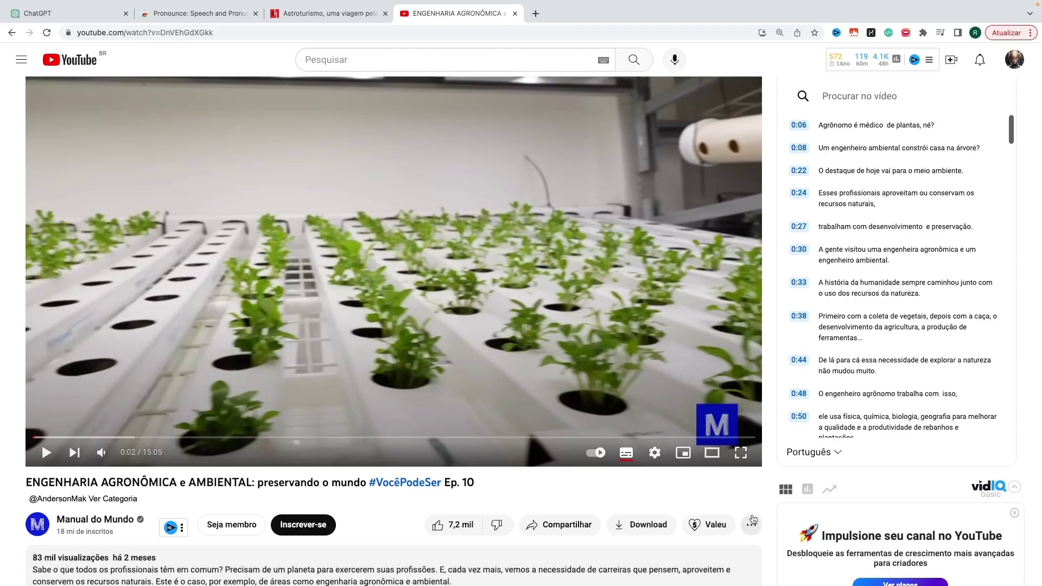
left_click(752, 523)
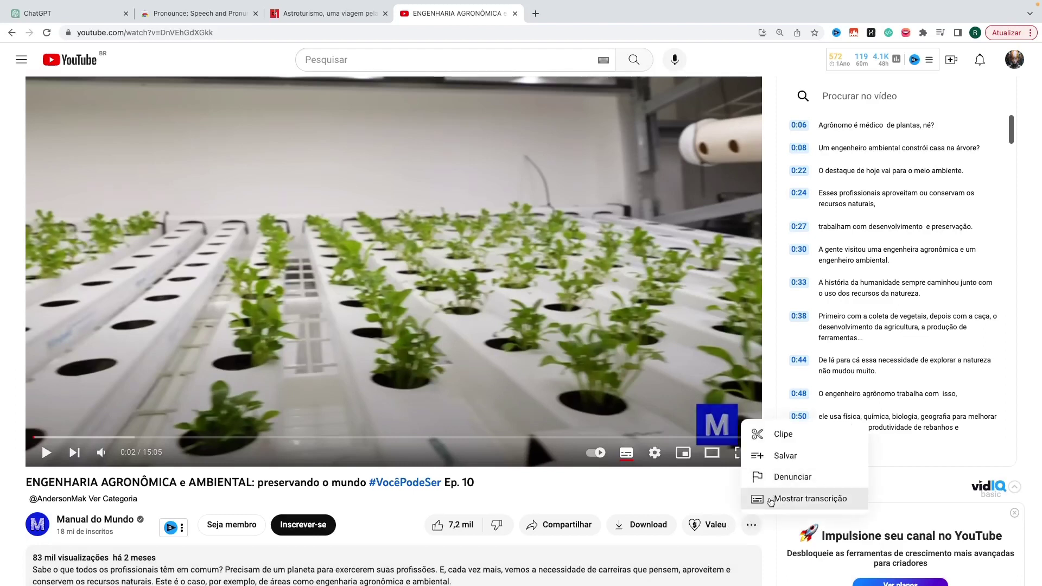
left_click(790, 500)
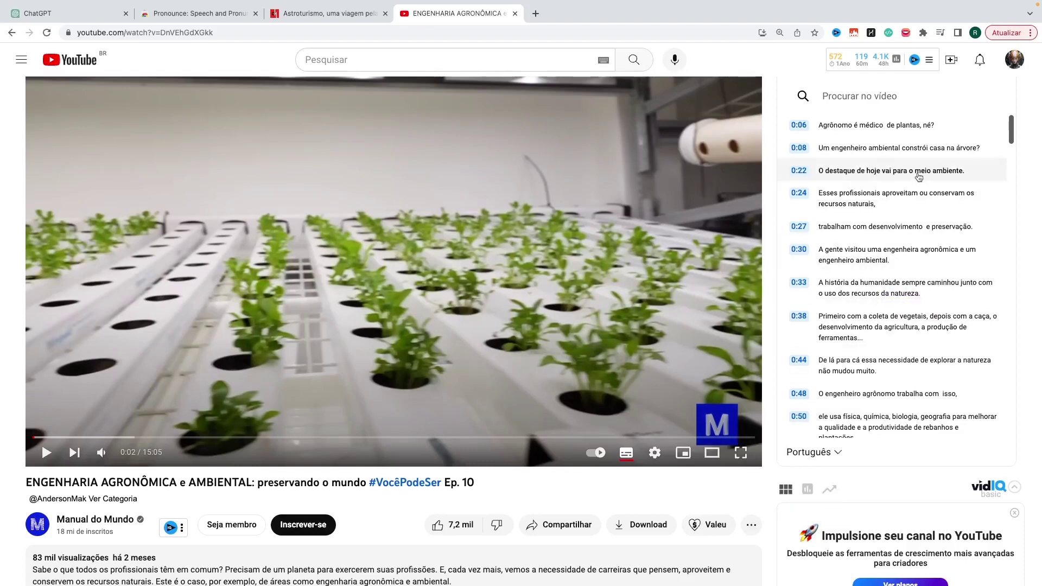
scroll(981, 99, "up", 1)
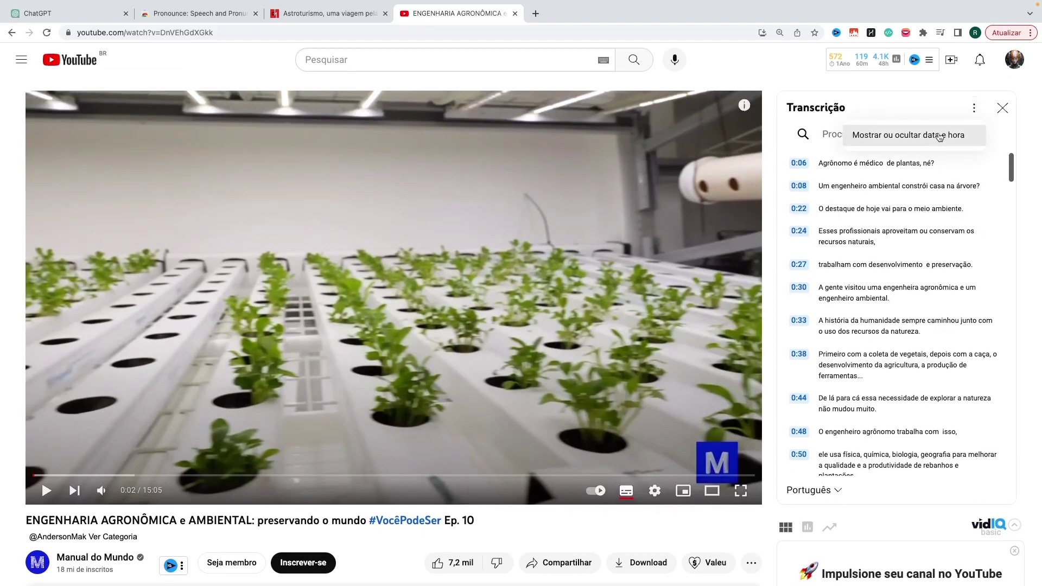
left_click(940, 136)
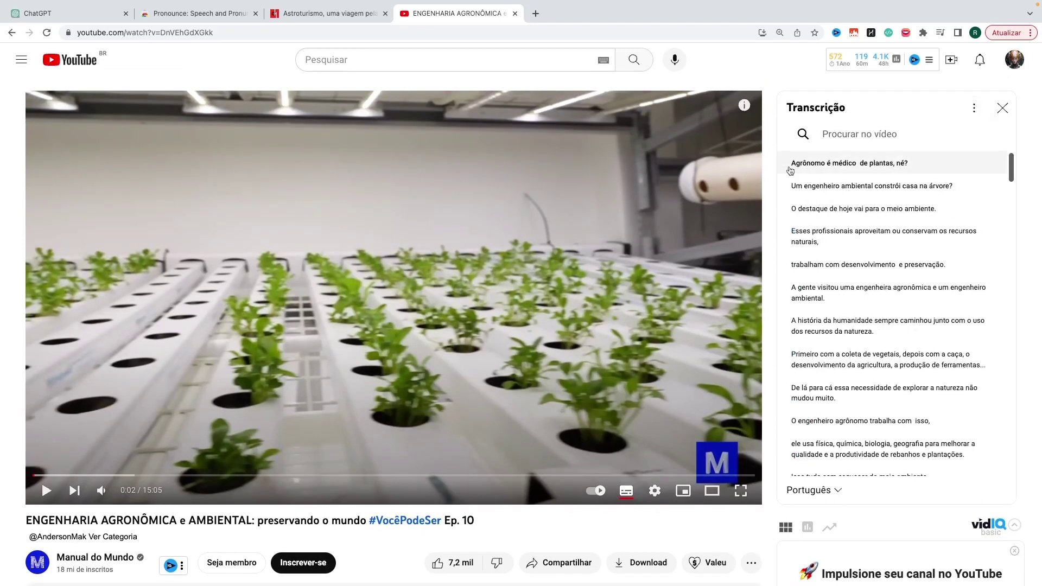
Copy the entire video transcript and paste it into the message of a new ChatGPT conversation.
left_click_drag(787, 165, 851, 480)
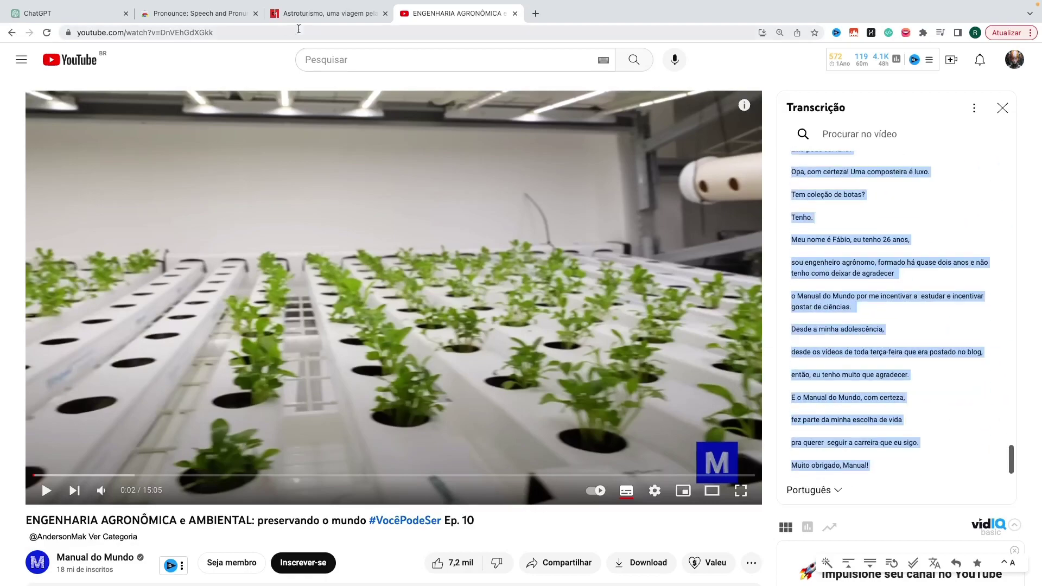
left_click(43, 14)
left_click(64, 63)
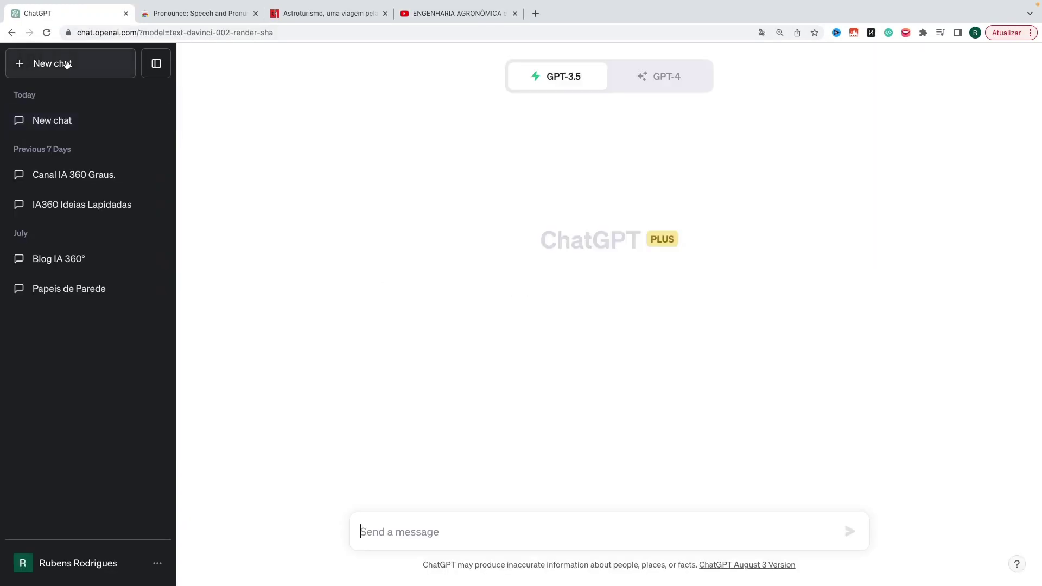
left_click(407, 531)
key("super+v")
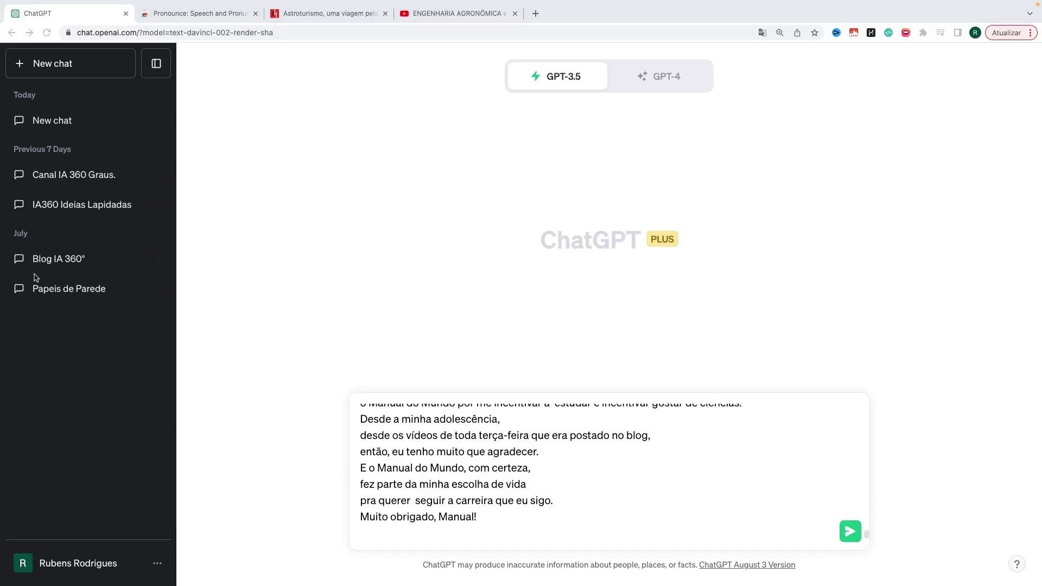
left_click(443, 461)
key("super+v")
Insert "Faça um resumo, em apenas um parágrafo do conteúdo abaixo:" and a blank line above the pasted transcript.
scroll(443, 461, "up", 20)
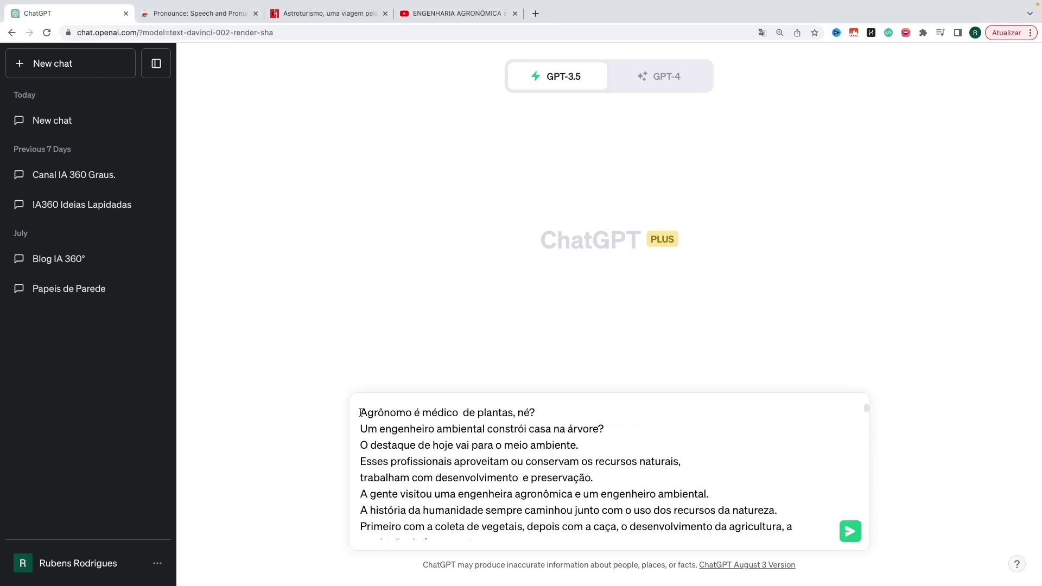
left_click(361, 413)
key("shift+Return")
key("Up")
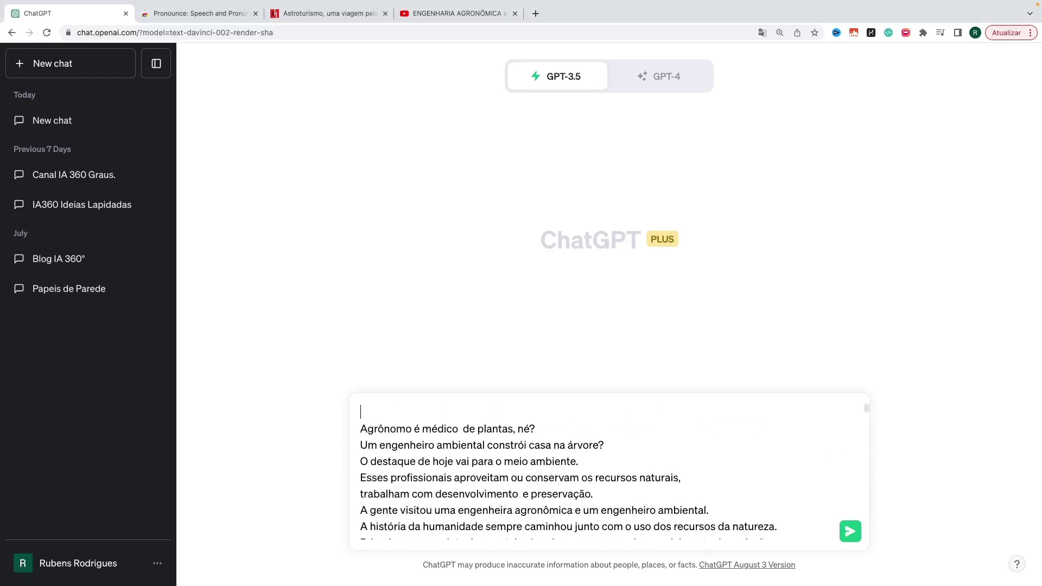
type("Faça um resumo, em apenas um parágrafo do conteúdo abaixo:")
key("shift+Return")
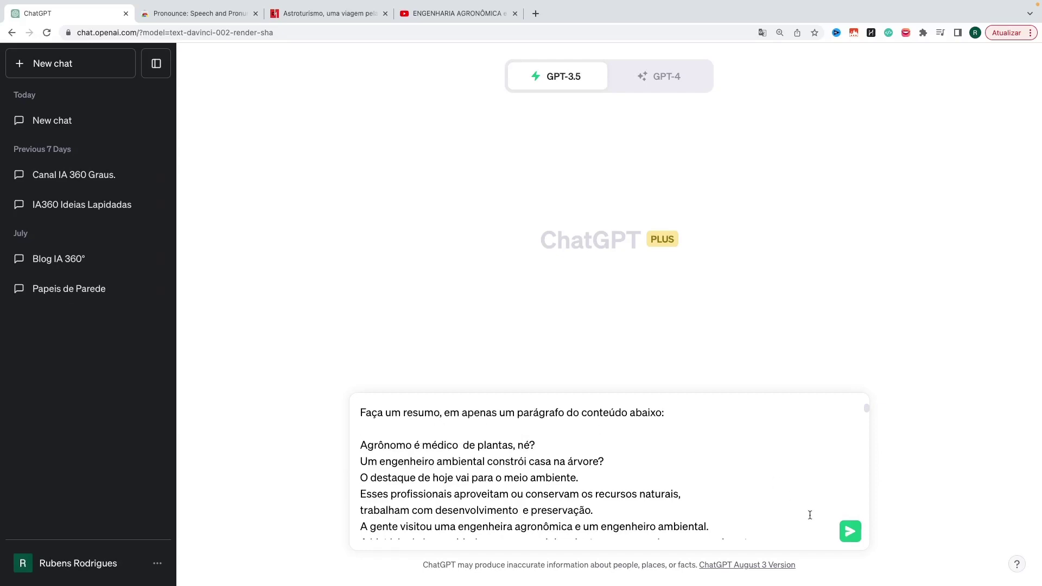
Send the transcript summary prompt, followed by the request "Me dê uma lista com os pontos principais do conteúdo".
left_click(850, 532)
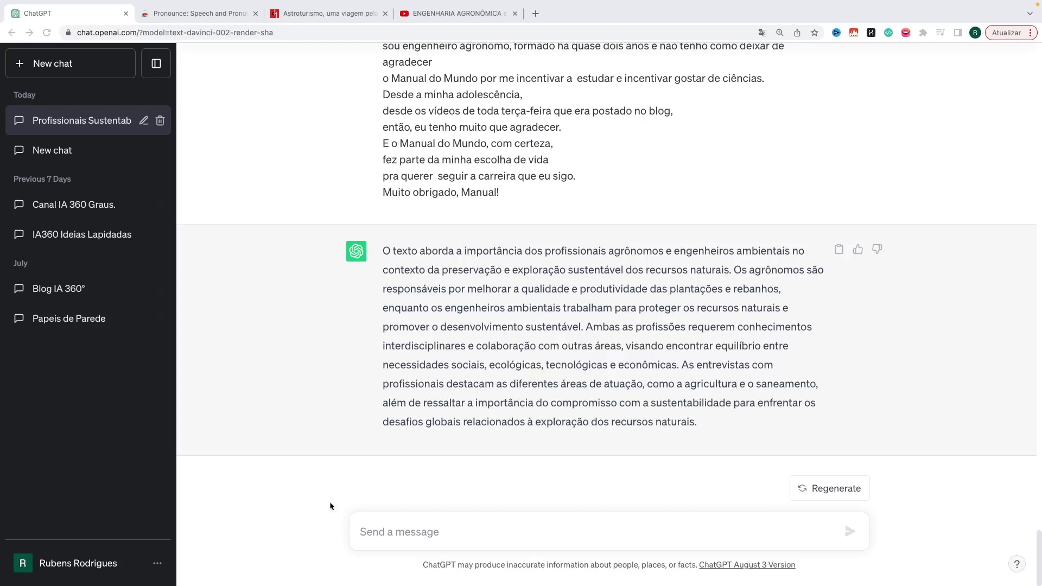
left_click(399, 529)
type("Me dê uma lista com os pontos principais do conteúdo")
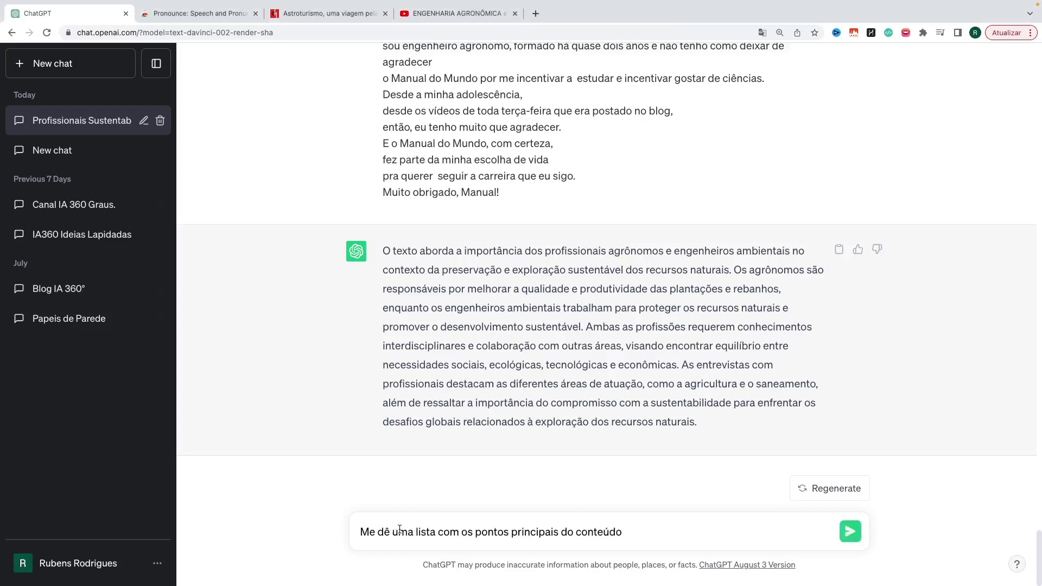
key("Return")
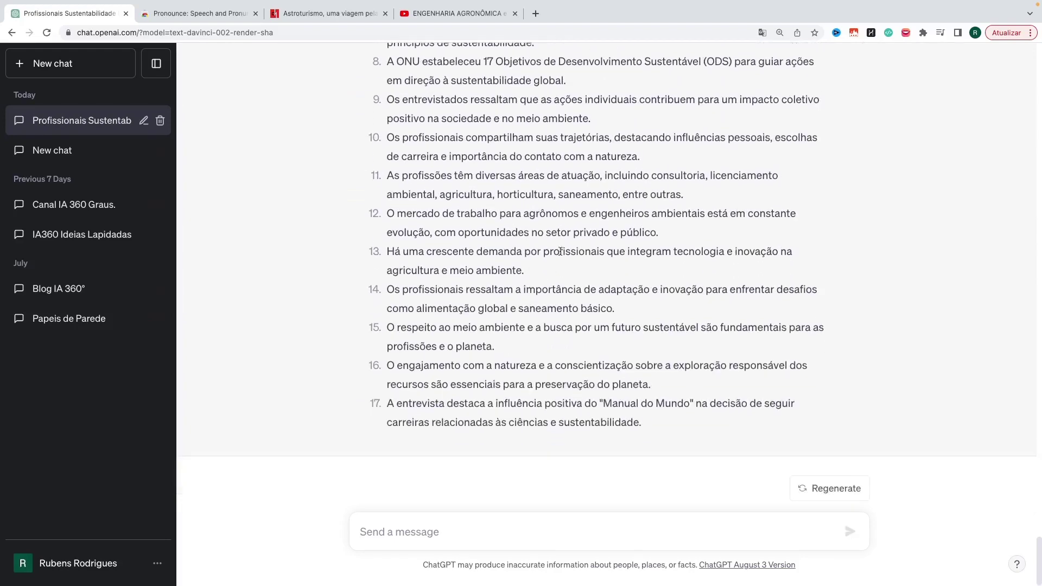
Ask for a one-sentence summary of the video transcript with the message "Resuma o conteúdo em uma frase.".
scroll(548, 282, "up", 8)
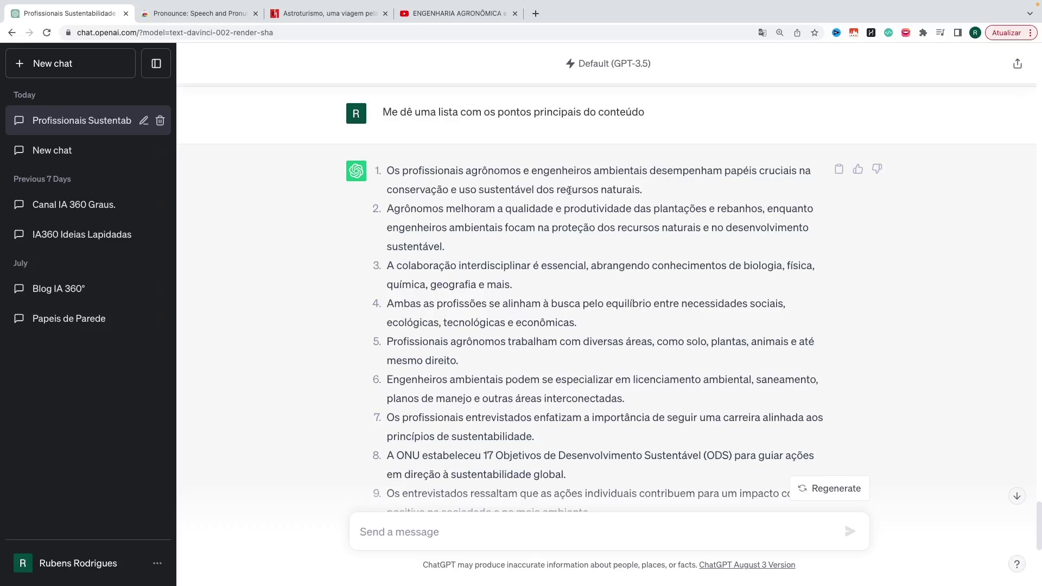
scroll(569, 190, "down", 1)
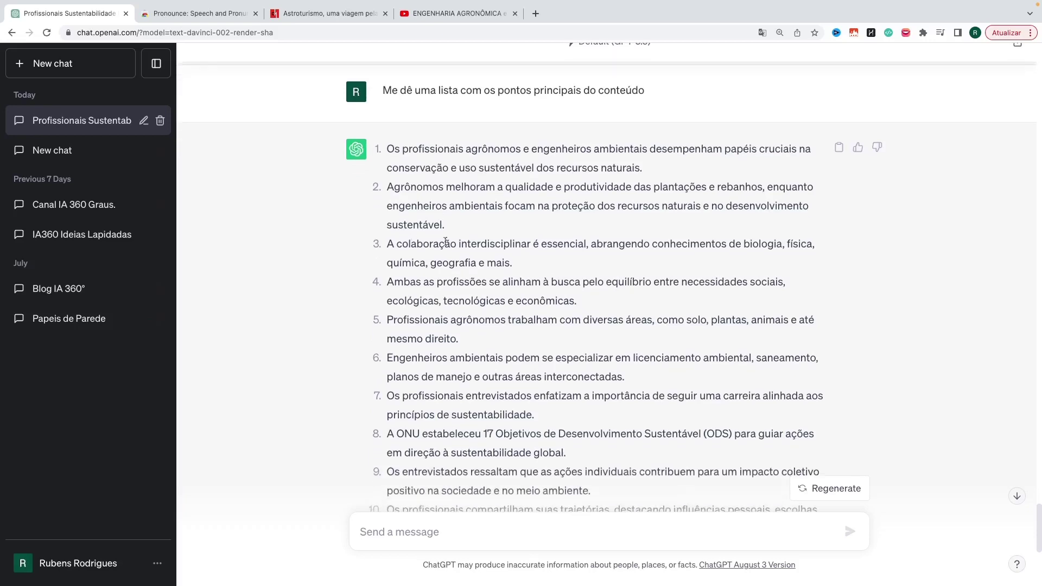
scroll(565, 242, "down", 3)
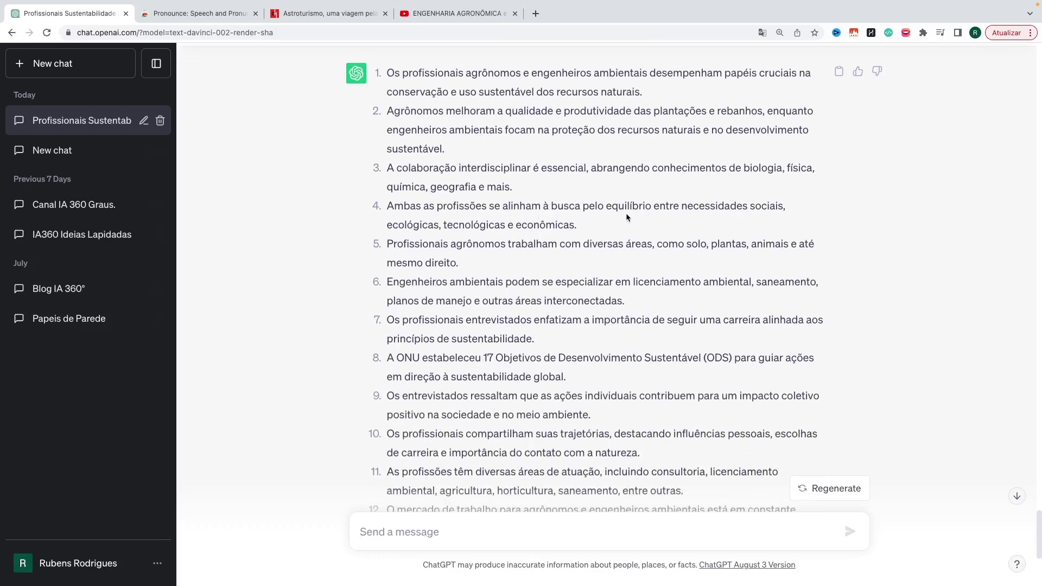
scroll(536, 249, "down", 5)
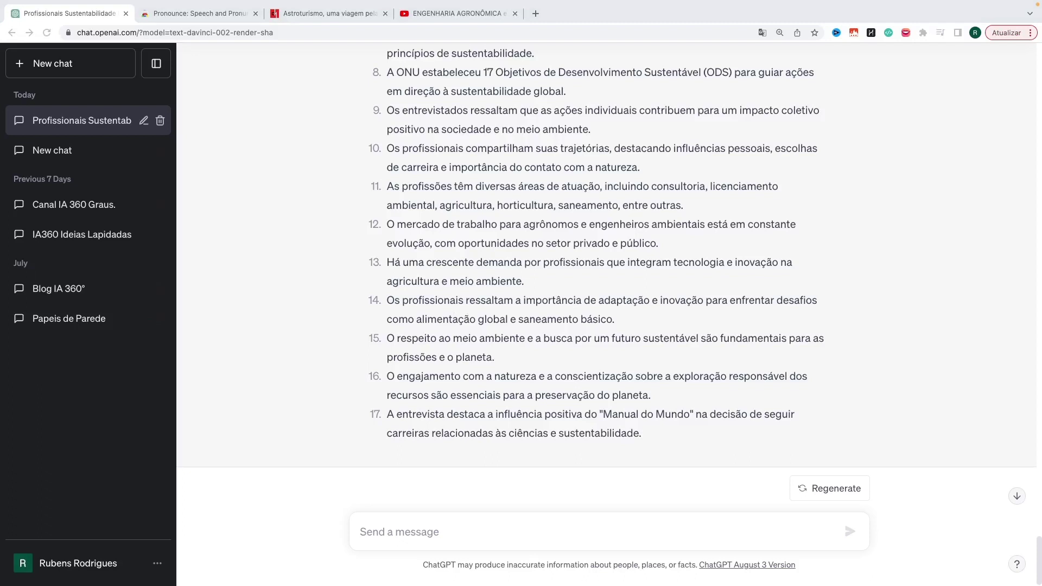
left_click(436, 535)
type("Resuma o conteúdo em uma frase.")
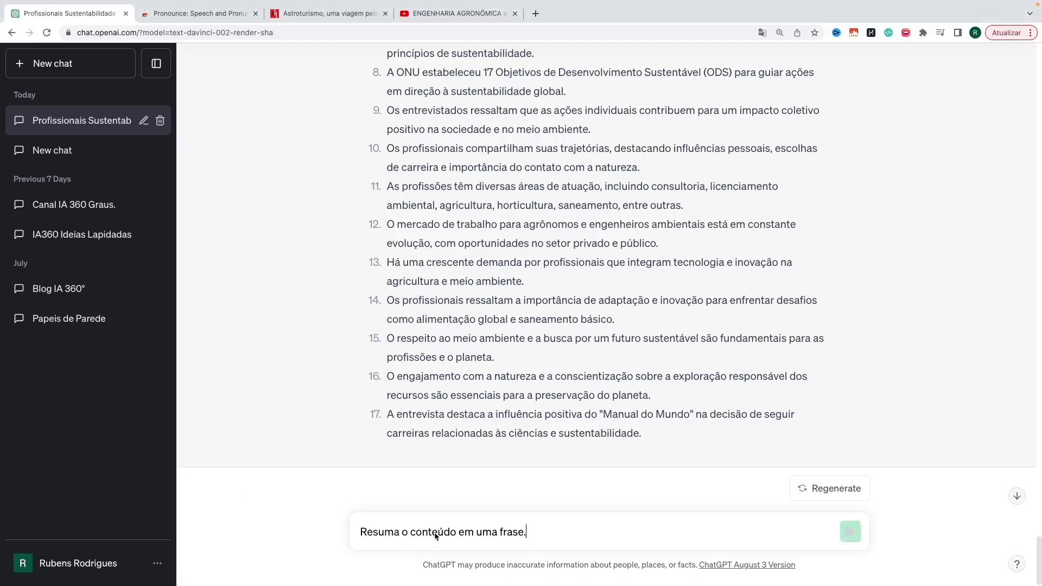
key("Return")
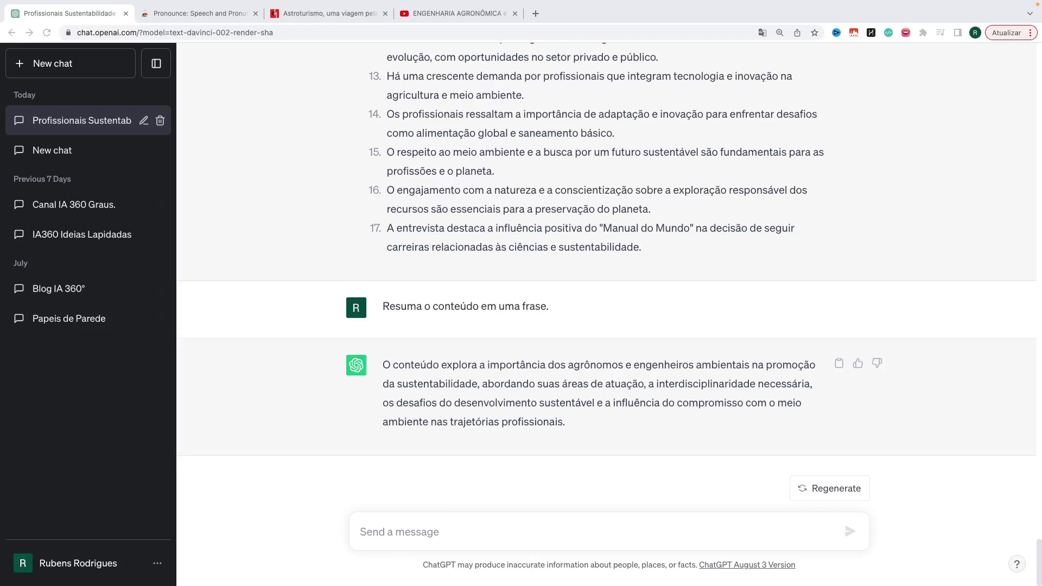
In a new chat, ask in Portuguese for an English teacher's detailed day-by-day basic English schedule for a complete beginner studying 1 hour per day.
left_click(57, 63)
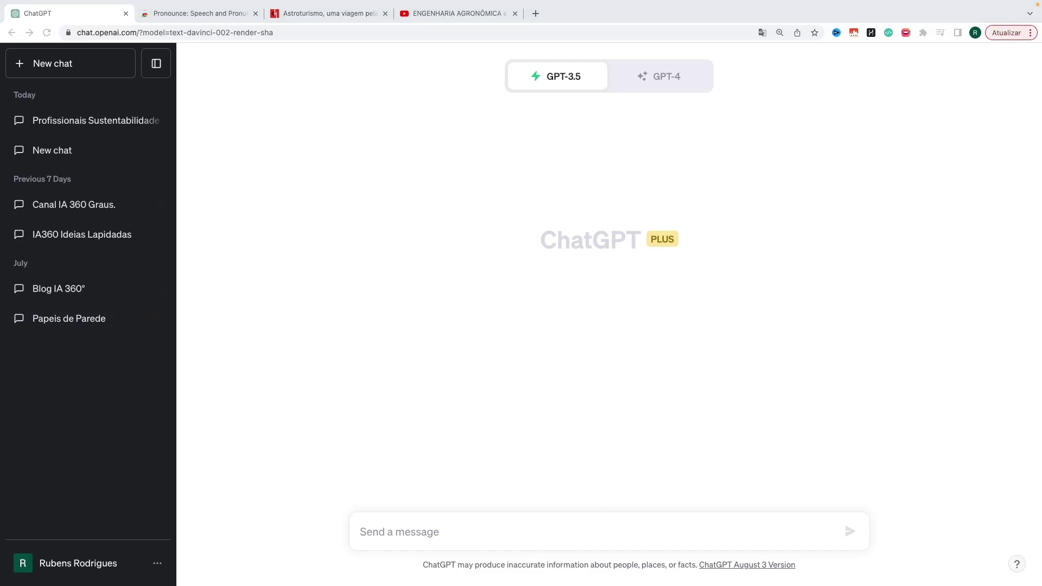
left_click(393, 530)
type("Atue como um professor de inglês e crie um cronograma detalhado e aprofundado para eu aprender o inglês básico. Leve em consideração que eu tenho apenas 1 hora por dia para estudar e não tenho nenhum conhecimento no assunto. Preciso que você cria o cronograma dia a dia.")
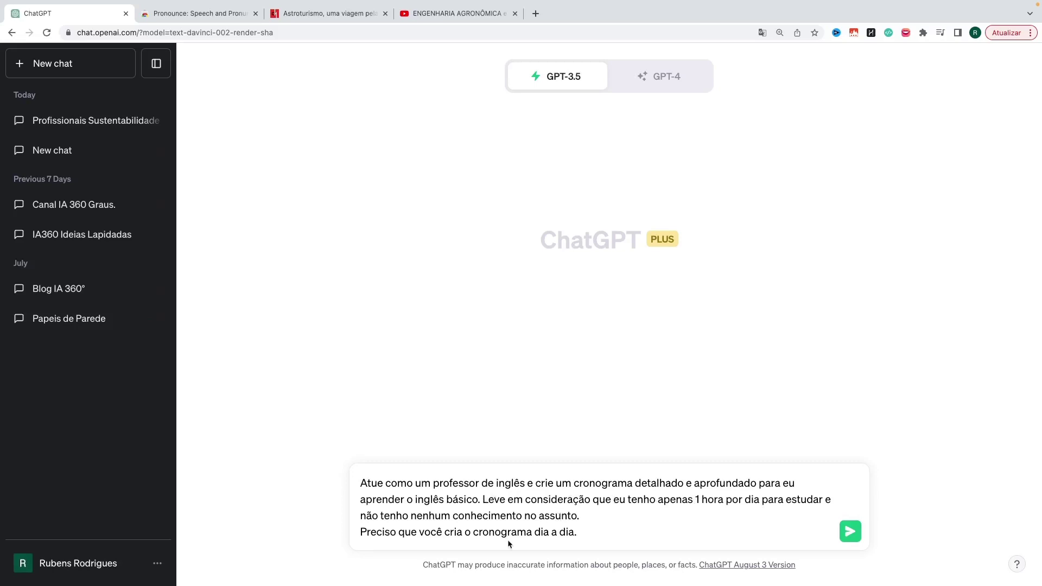
left_click(850, 533)
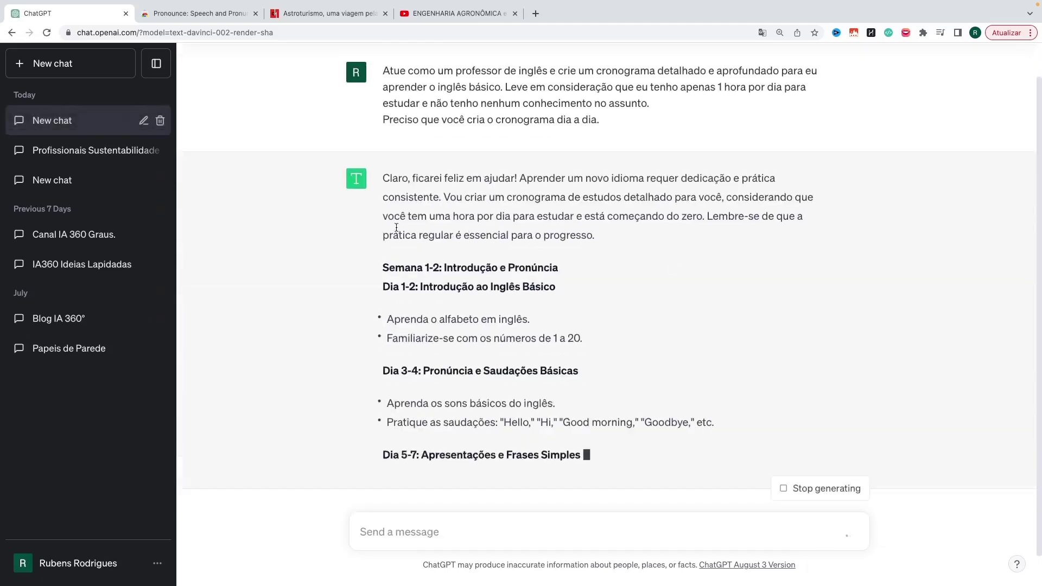
Read through the generated English study schedule, examining the topics and activities planned for each group of days.
scroll(446, 101, "up", 6)
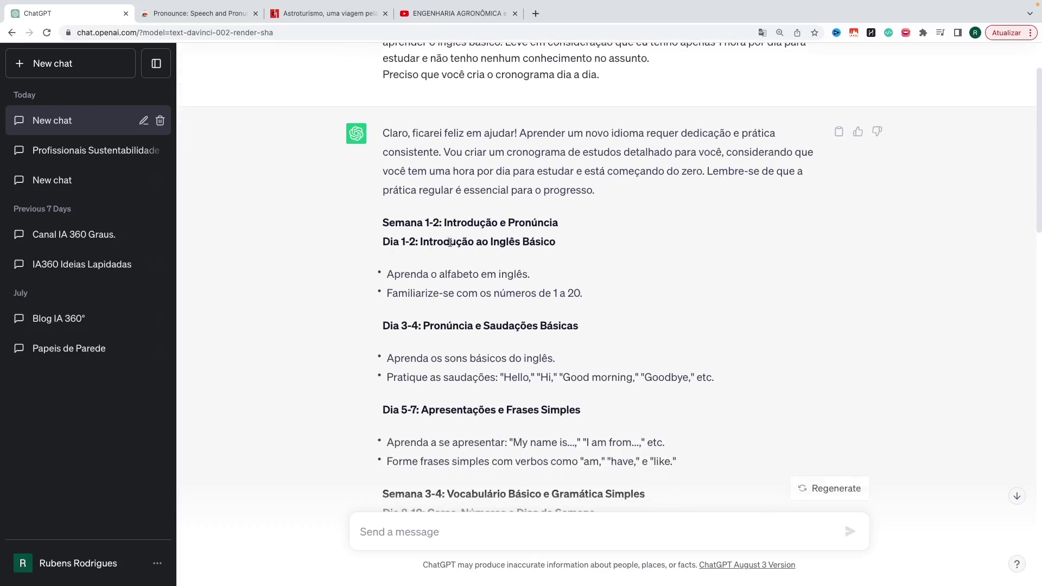
scroll(508, 239, "down", 1)
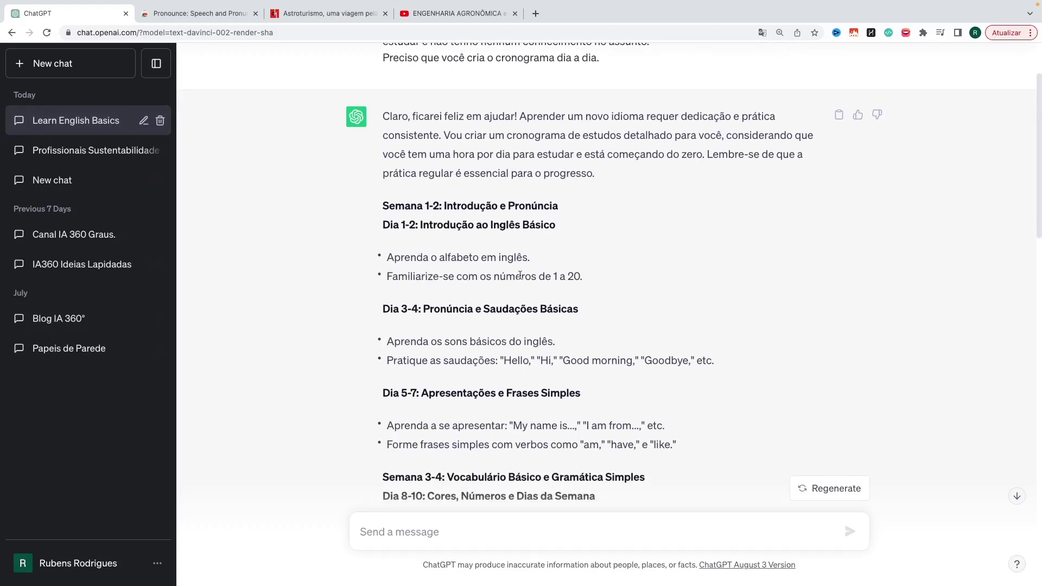
scroll(520, 275, "down", 2)
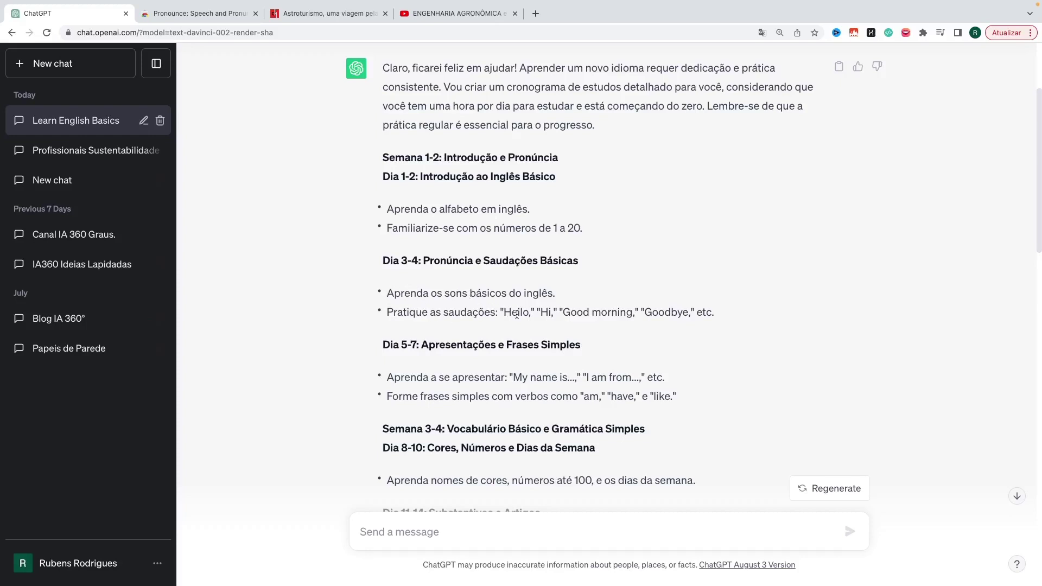
scroll(475, 321, "down", 2)
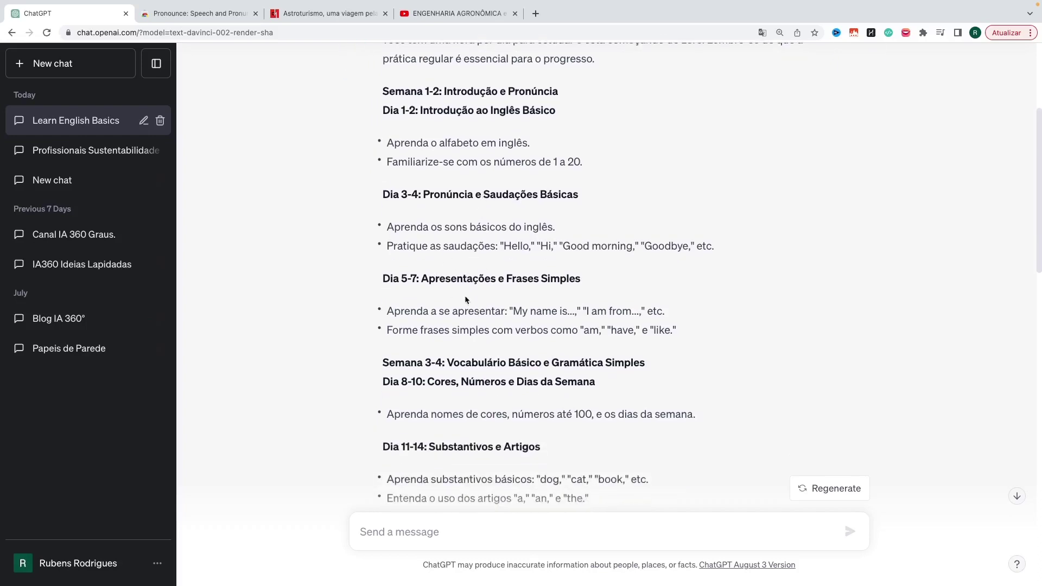
scroll(471, 312, "down", 1)
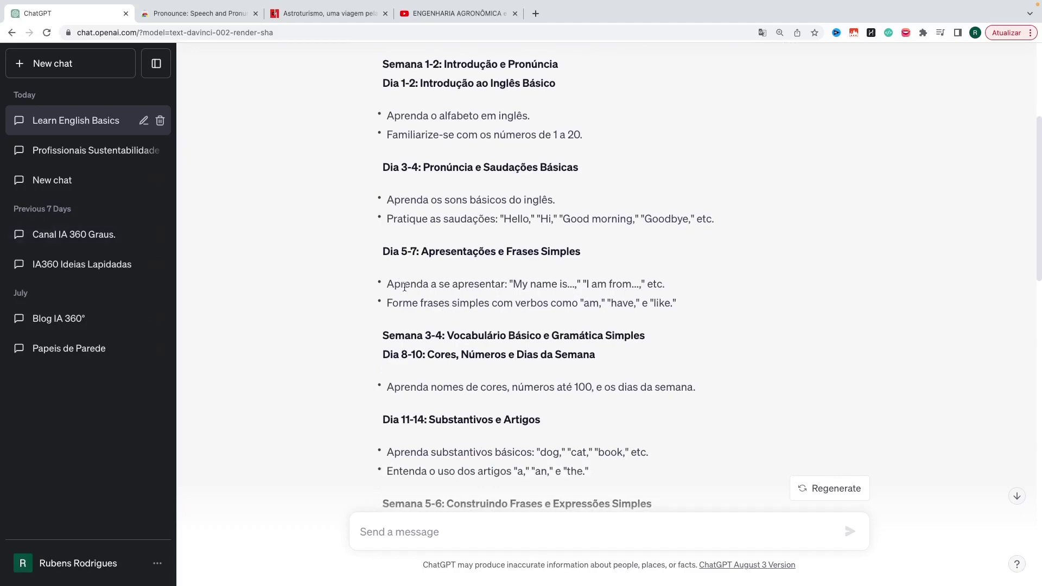
scroll(405, 287, "down", 1)
scroll(404, 287, "down", 8)
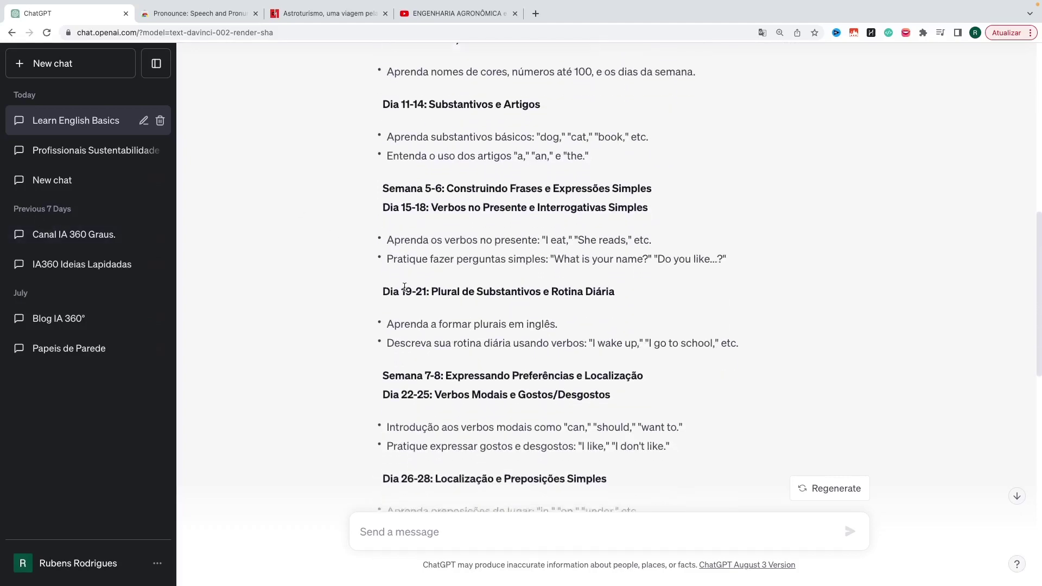
scroll(404, 288, "down", 8)
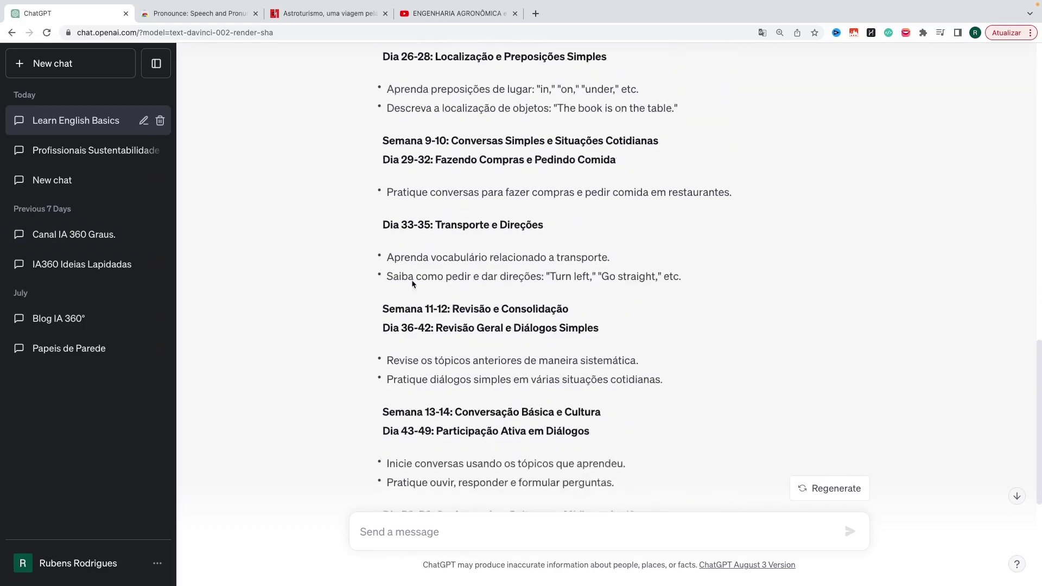
scroll(412, 281, "down", 3)
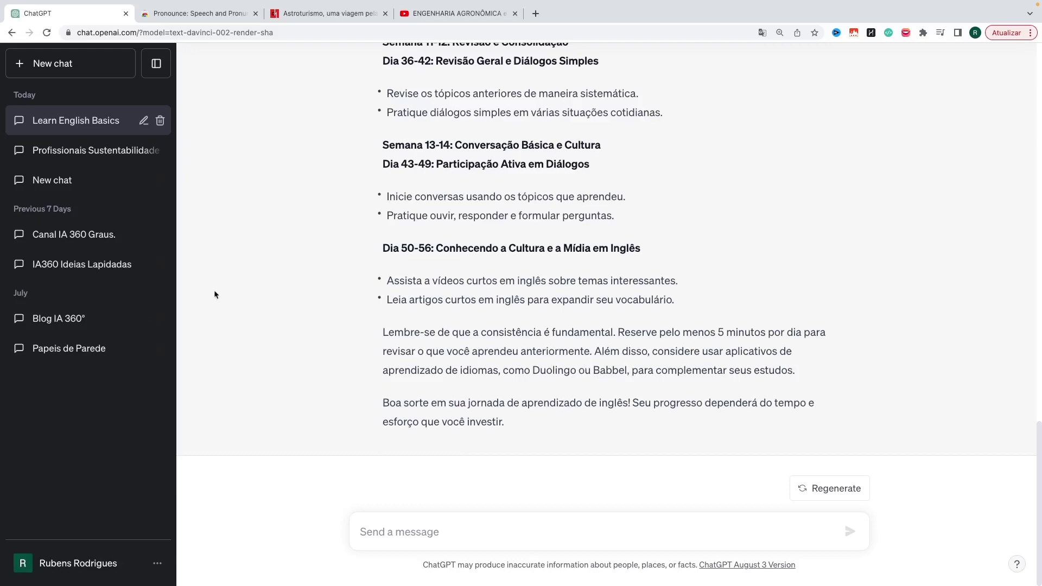
scroll(353, 188, "up", 20)
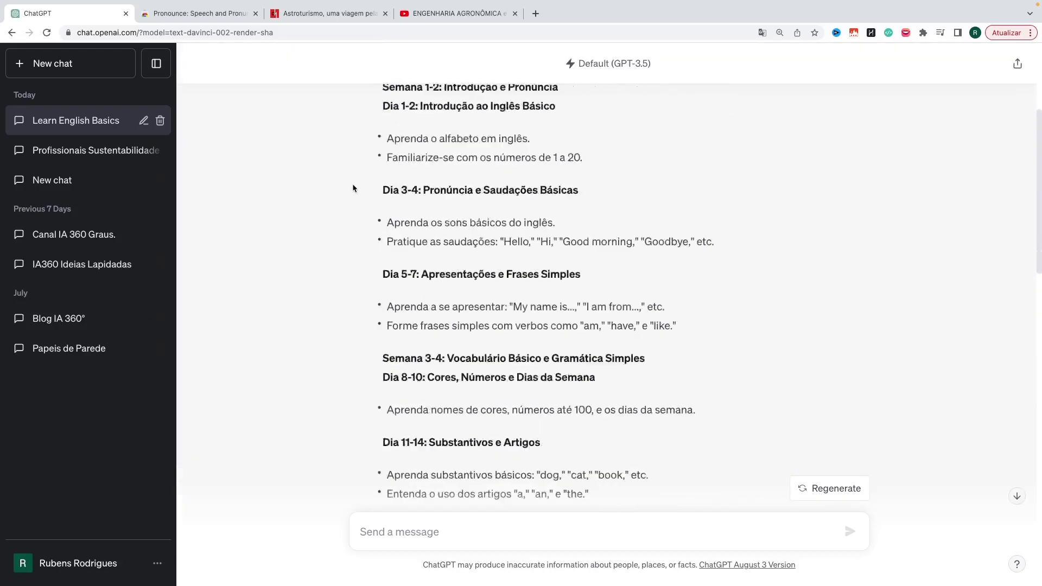
scroll(353, 188, "down", 20)
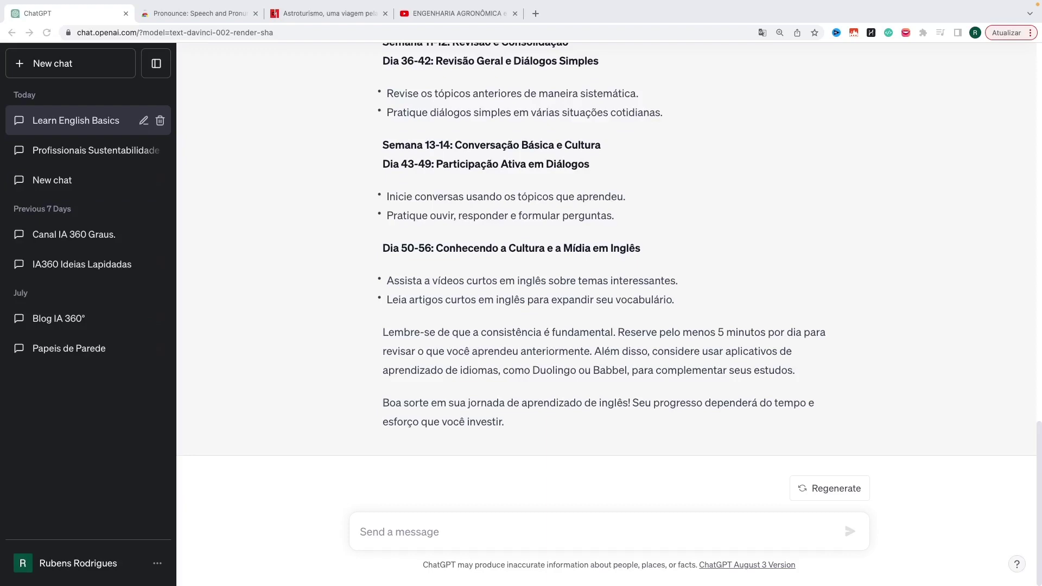
scroll(464, 319, "up", 15)
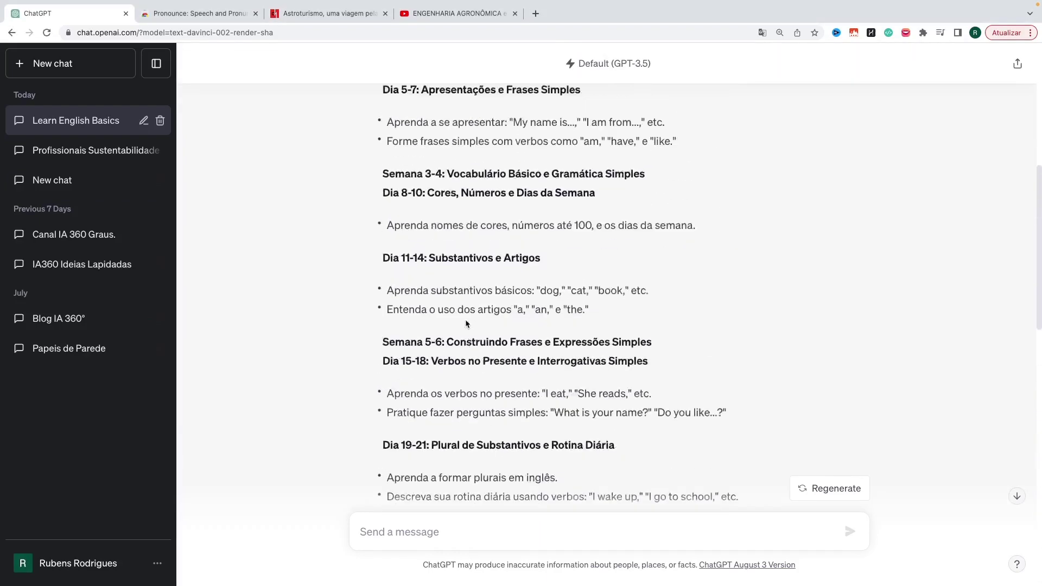
scroll(467, 324, "up", 5)
scroll(388, 329, "down", 1)
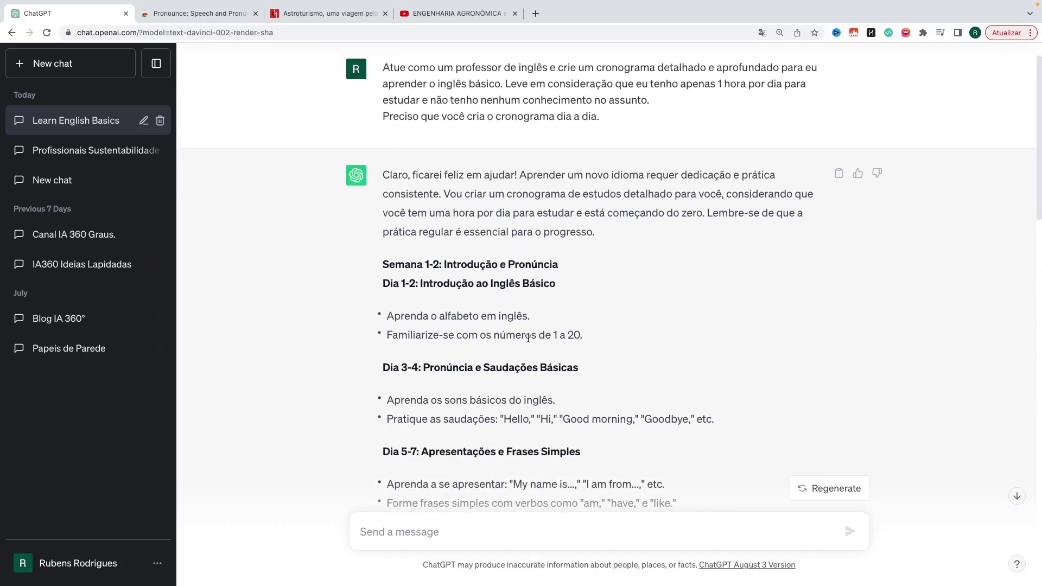
Send the follow-up request "Me de mais detalhes sobre o dia 1.".
scroll(529, 337, "down", 15)
type("Me de mais detalhes sobre o dia 1.")
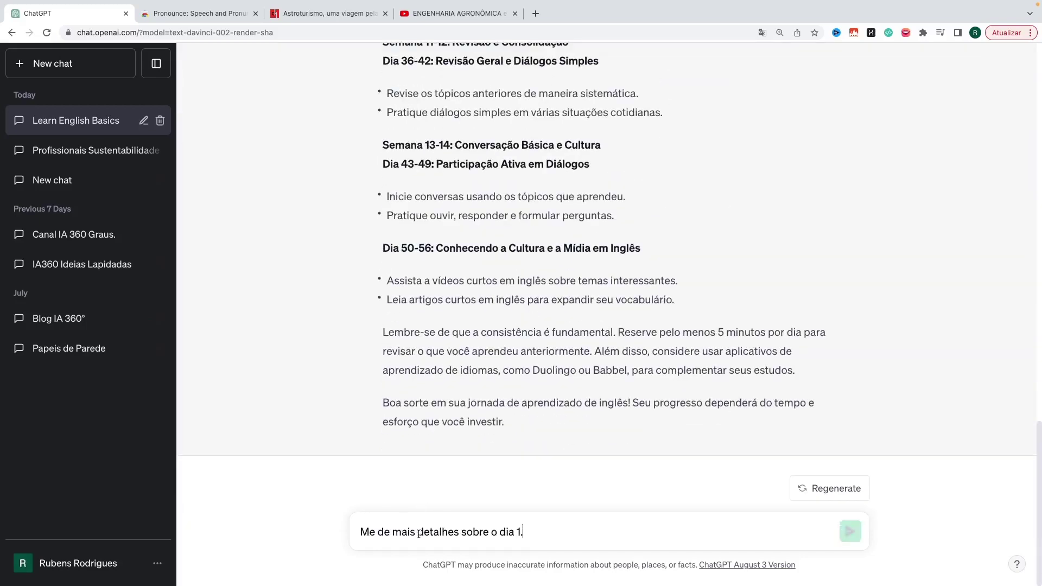
key("Return")
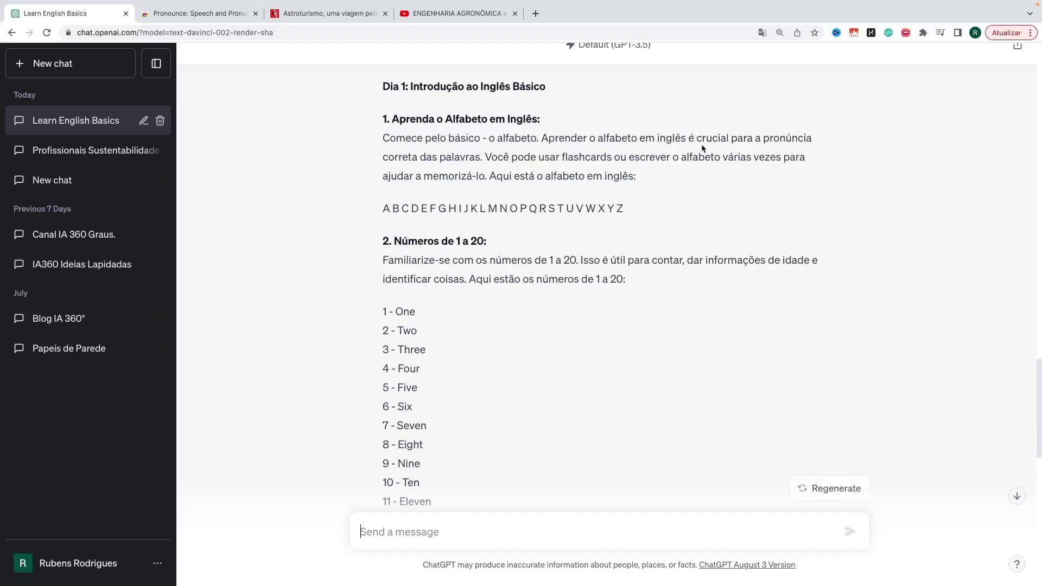
Review the detailed day 1 lesson, covering its explanations, vocabulary lists and practical activity.
scroll(475, 217, "down", 3)
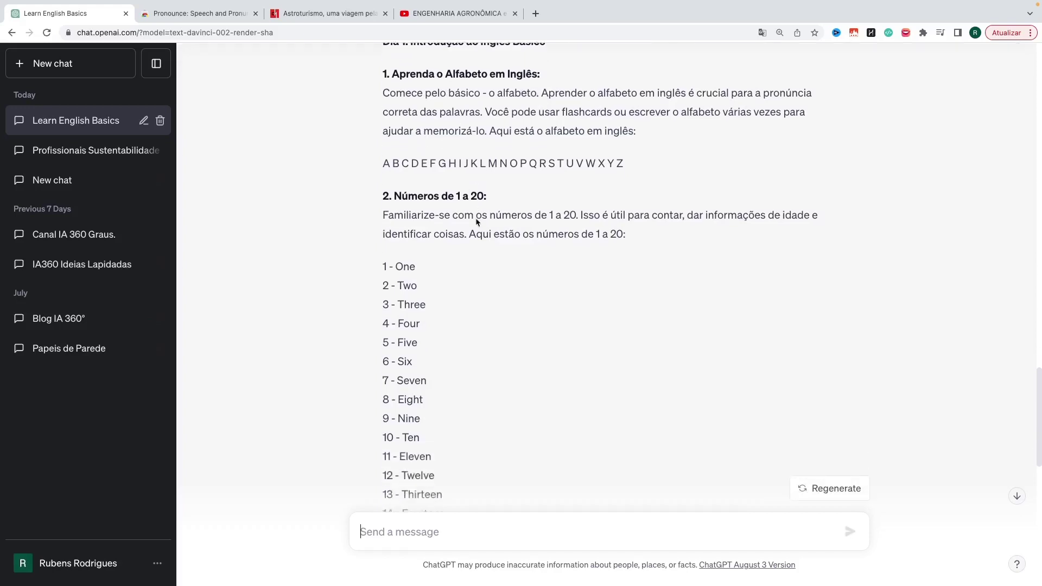
scroll(449, 204, "down", 2)
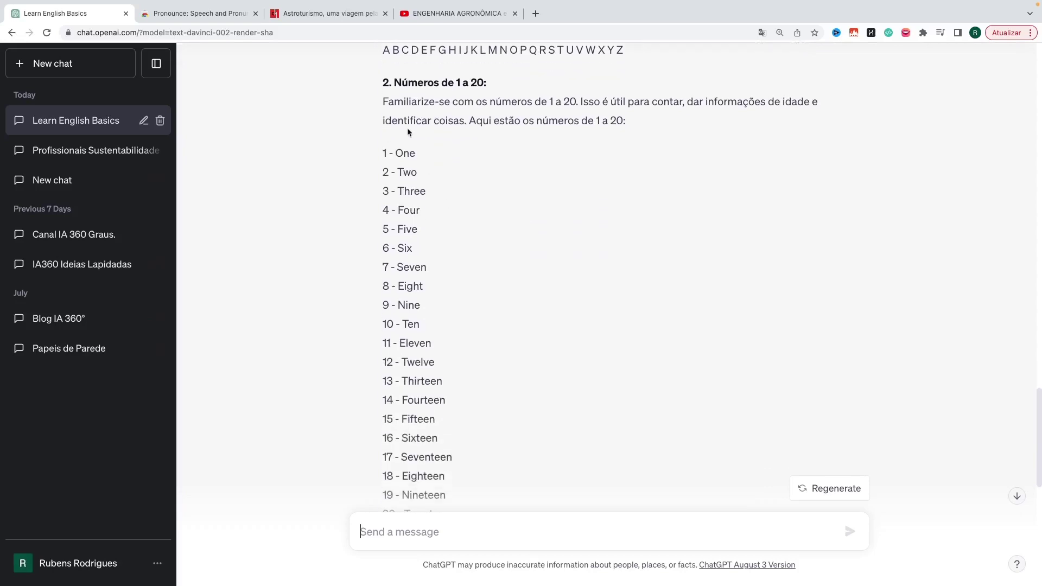
scroll(409, 266, "down", 5)
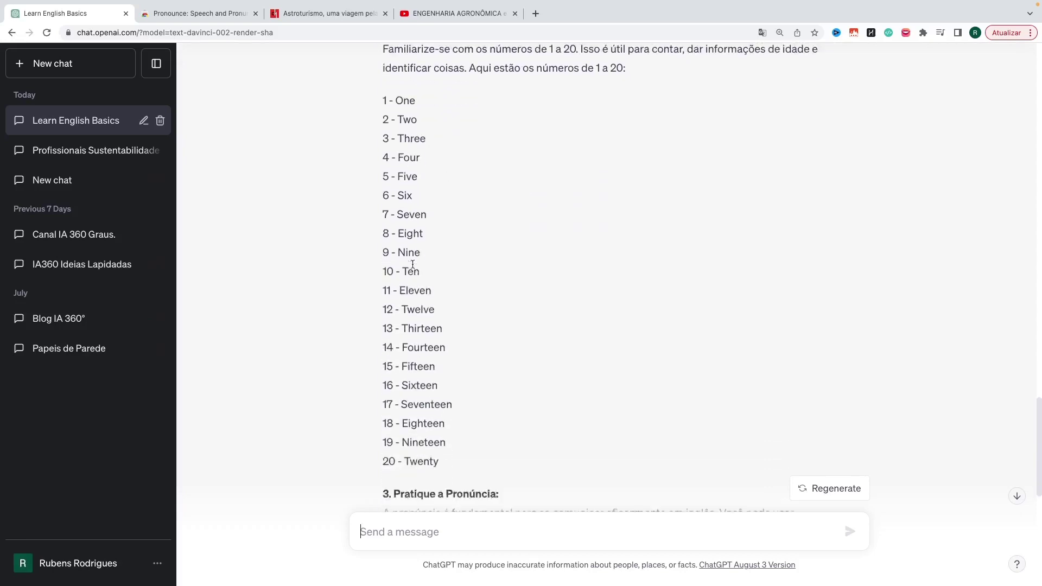
scroll(413, 264, "down", 1)
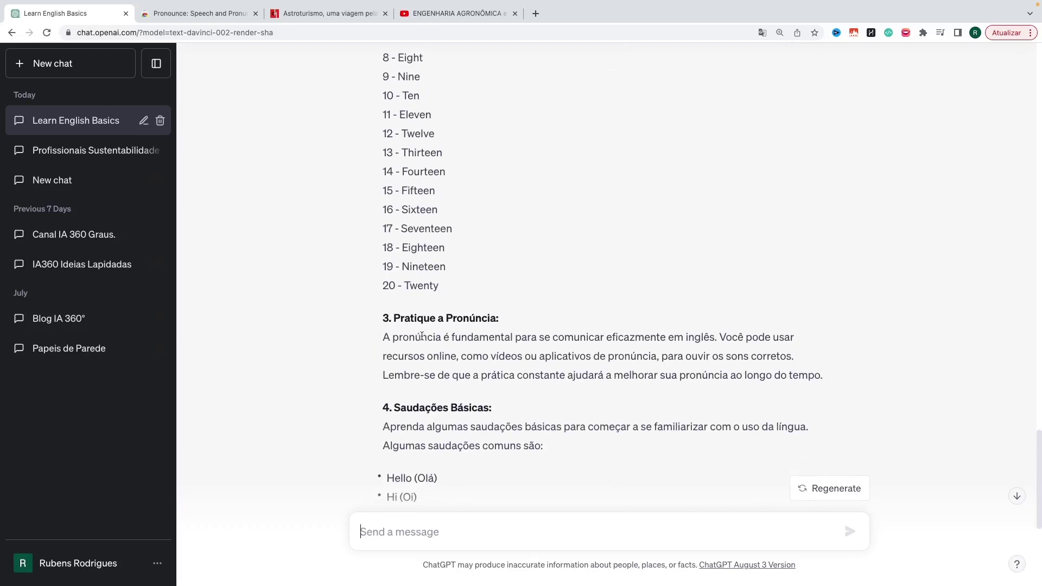
scroll(421, 336, "down", 4)
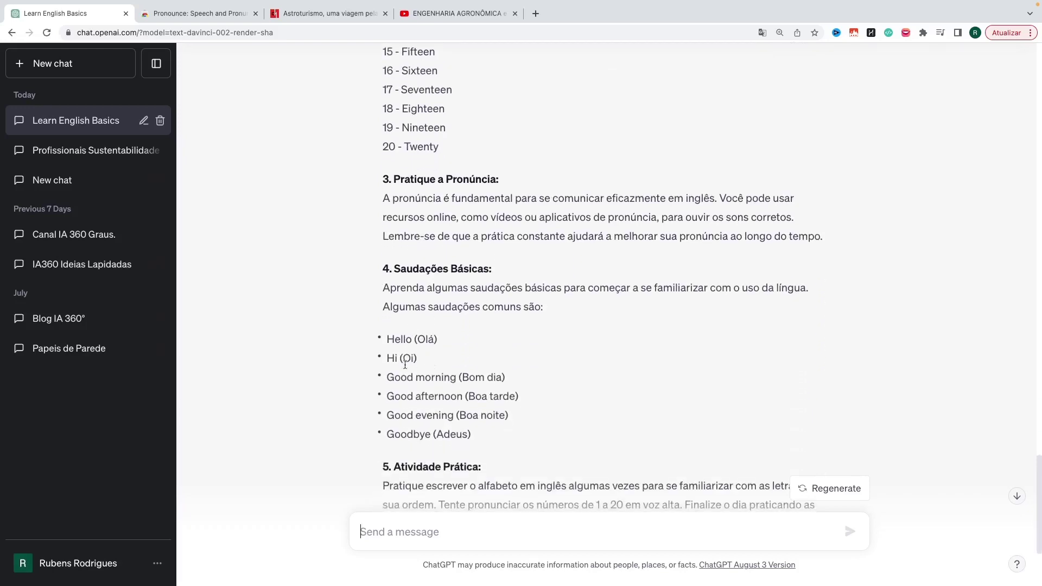
scroll(420, 379, "down", 3)
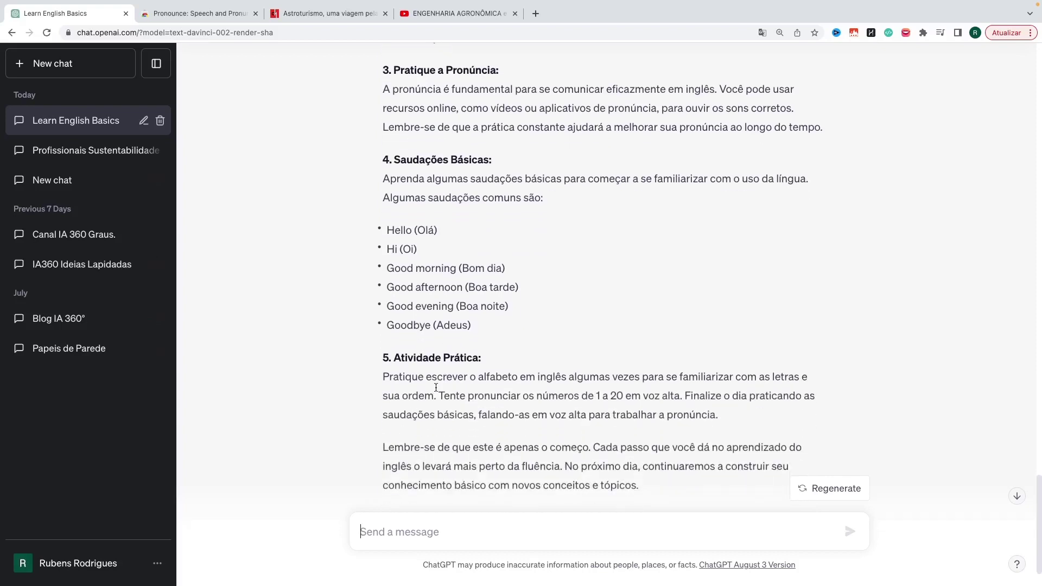
scroll(436, 388, "down", 2)
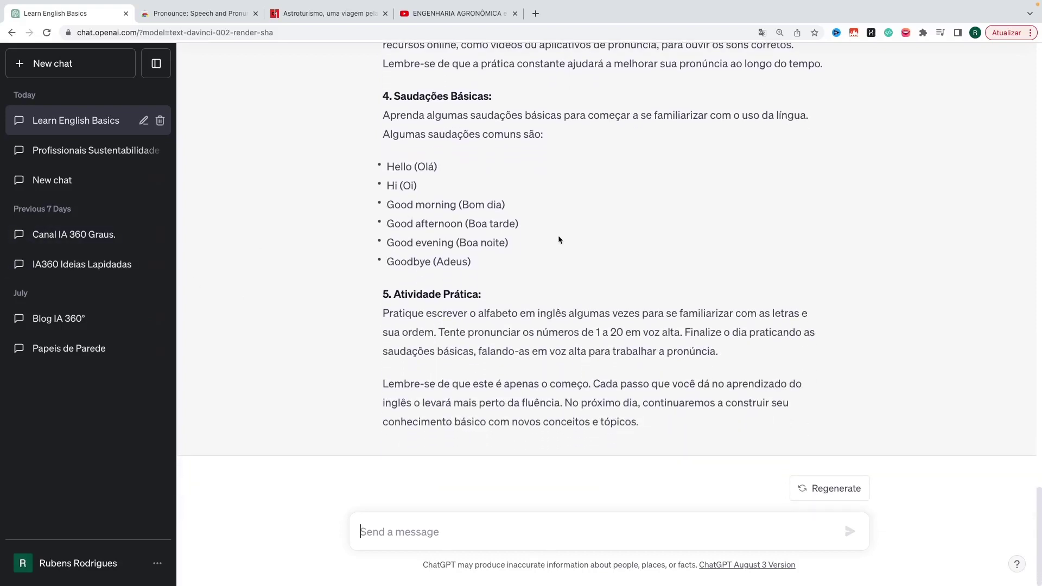
scroll(558, 236, "up", 1)
scroll(542, 203, "up", 15)
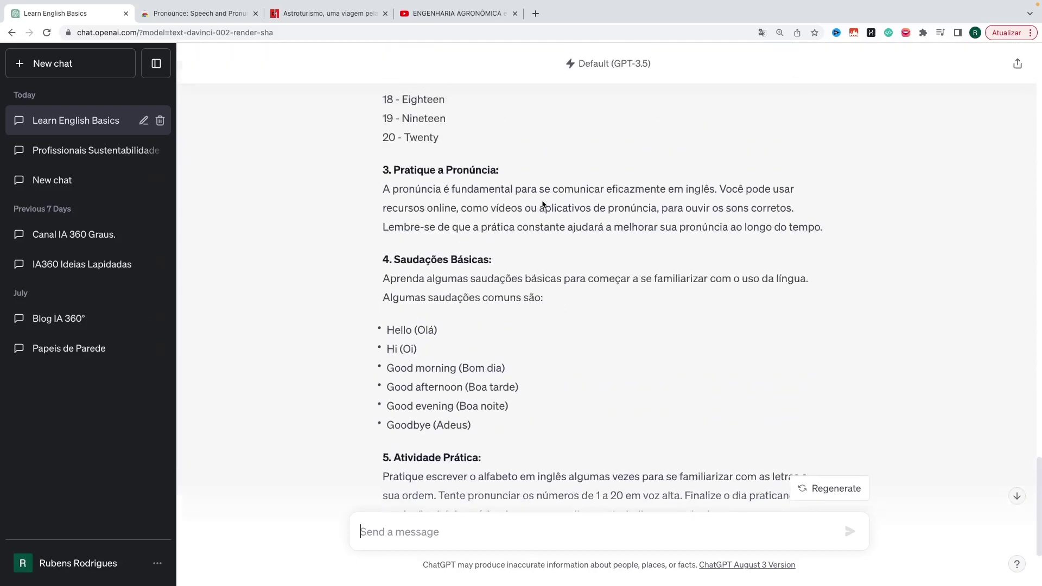
scroll(542, 200, "up", 4)
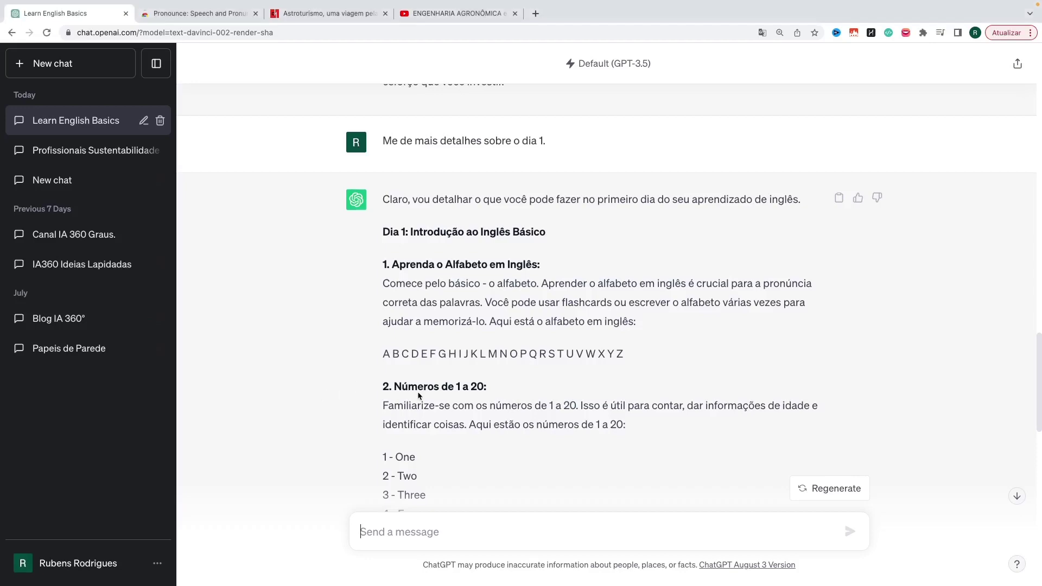
Send the follow-up request "Atue como meu professor de inglês e me ensine o conteúdo do dia 1.".
scroll(418, 392, "down", 15)
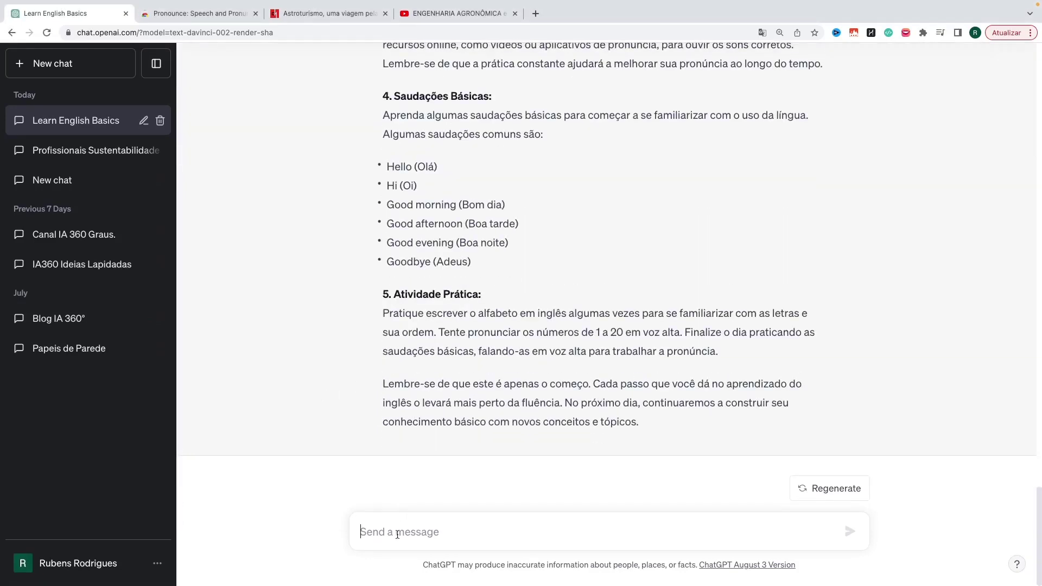
type("Atue como meu professor de inglês e me ensine o conteúdo do dia 1.")
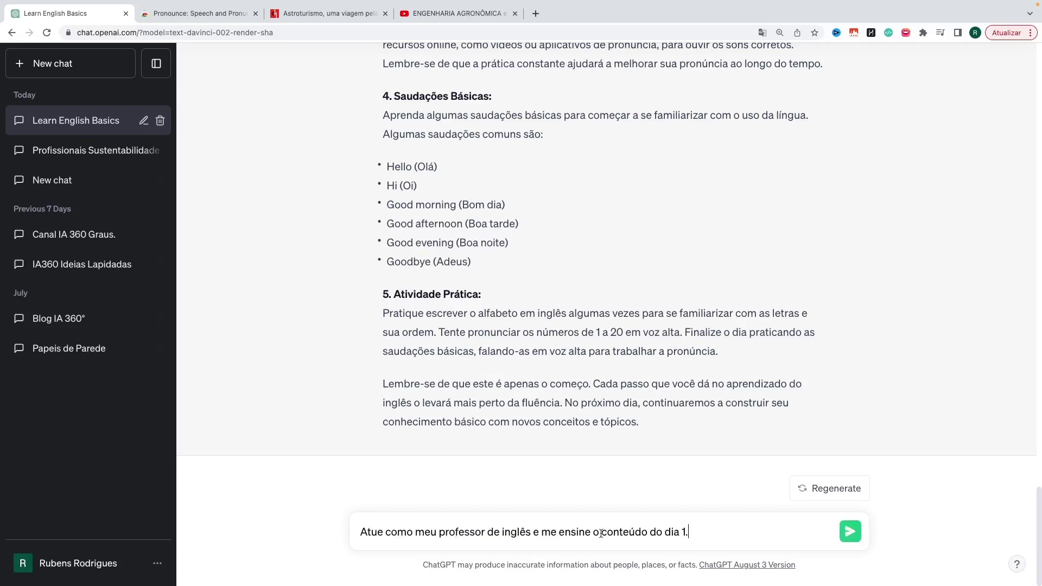
left_click(850, 531)
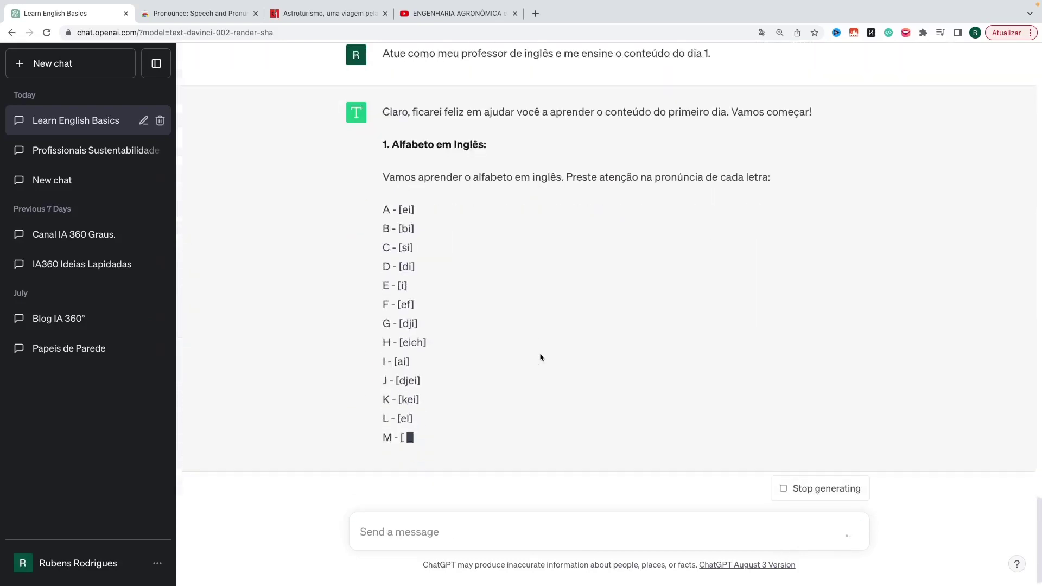
Read through the day 1 lesson, examining the alphabet and number pronunciations, basic greetings and practical activity.
scroll(540, 353, "up", 3)
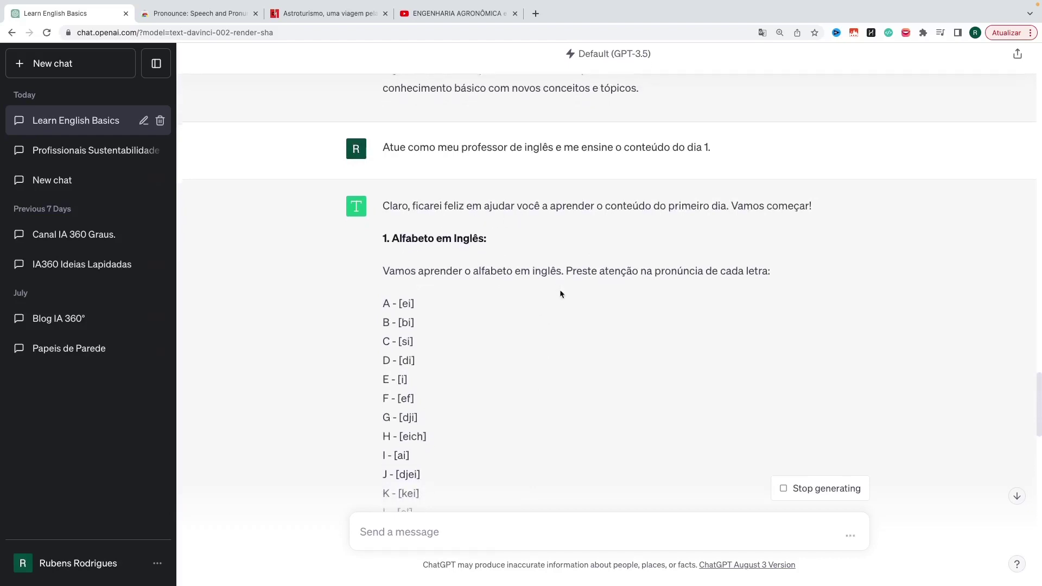
scroll(500, 285, "down", 2)
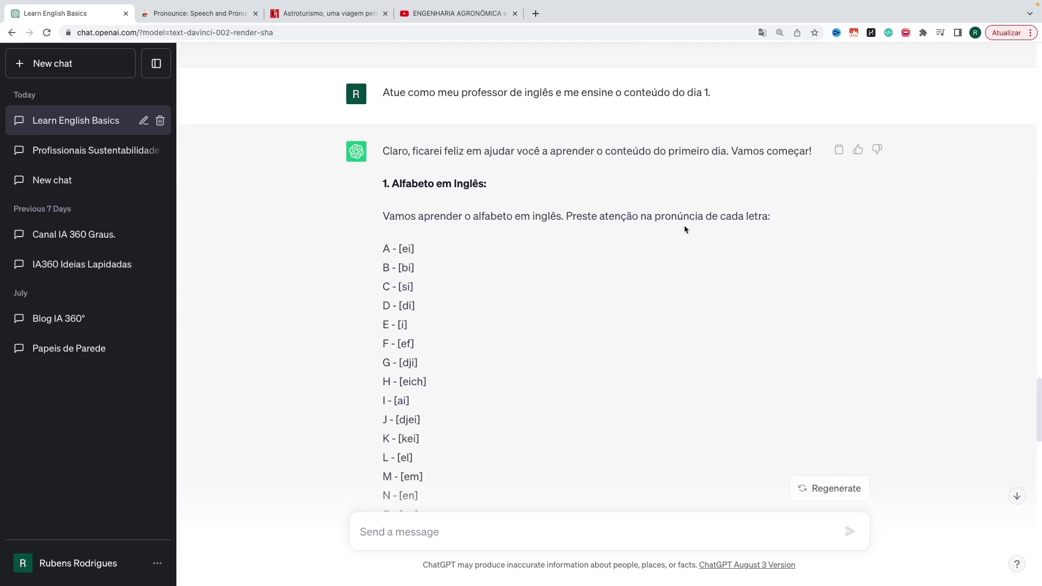
scroll(514, 319, "down", 8)
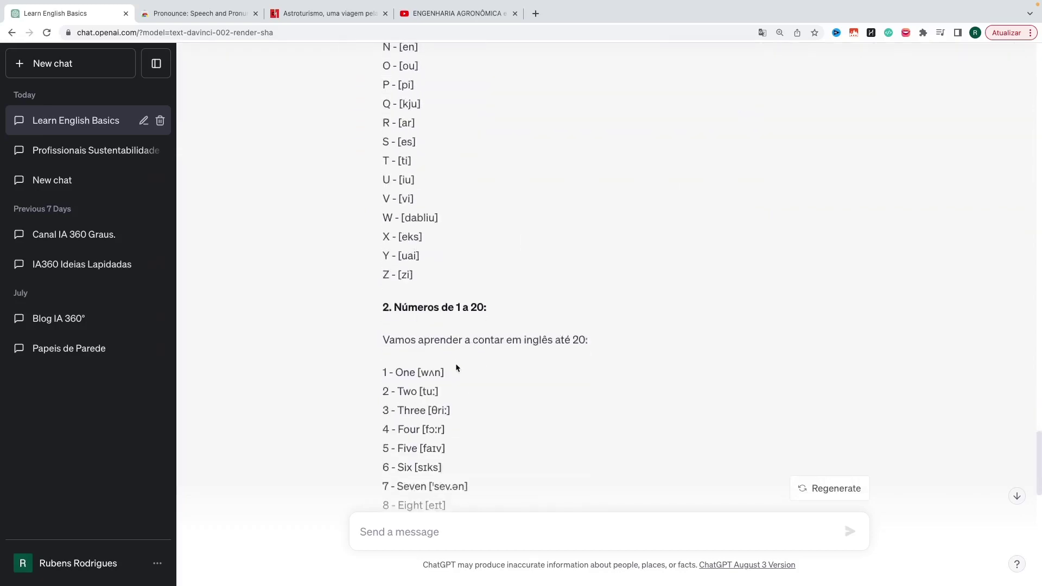
scroll(470, 366, "down", 9)
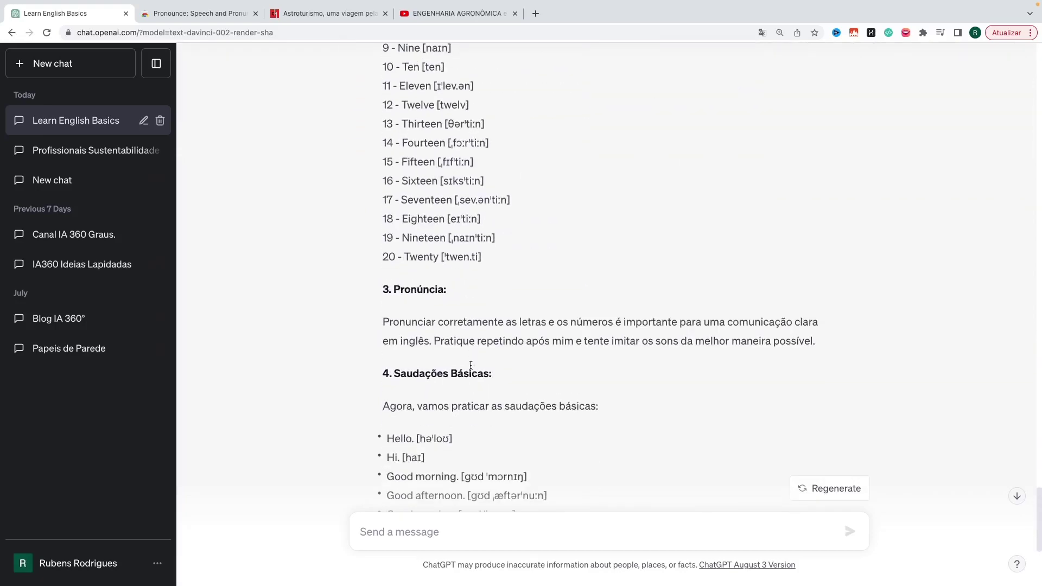
scroll(474, 321, "down", 1)
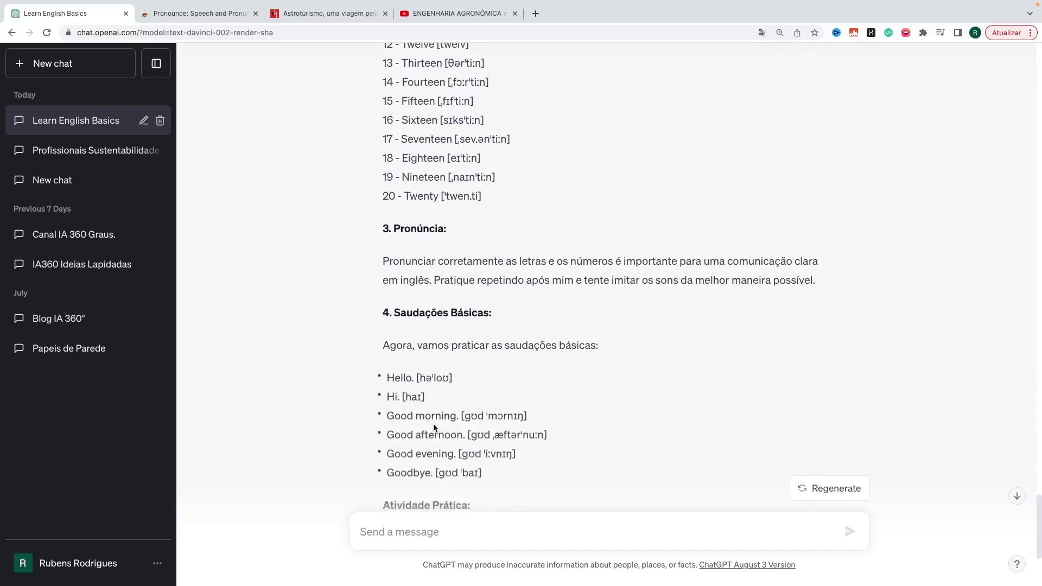
scroll(435, 428, "down", 4)
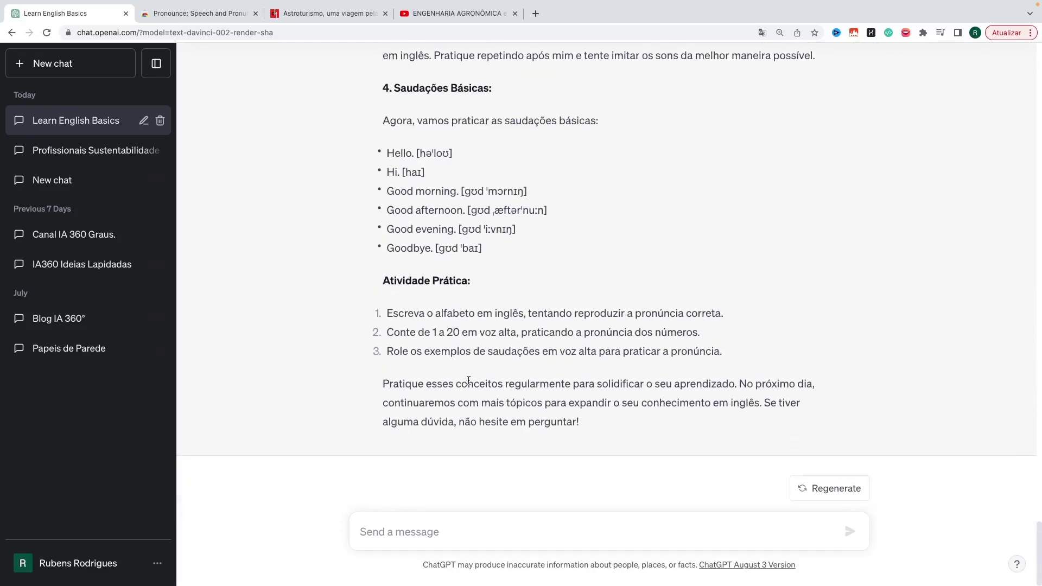
scroll(468, 380, "up", 16)
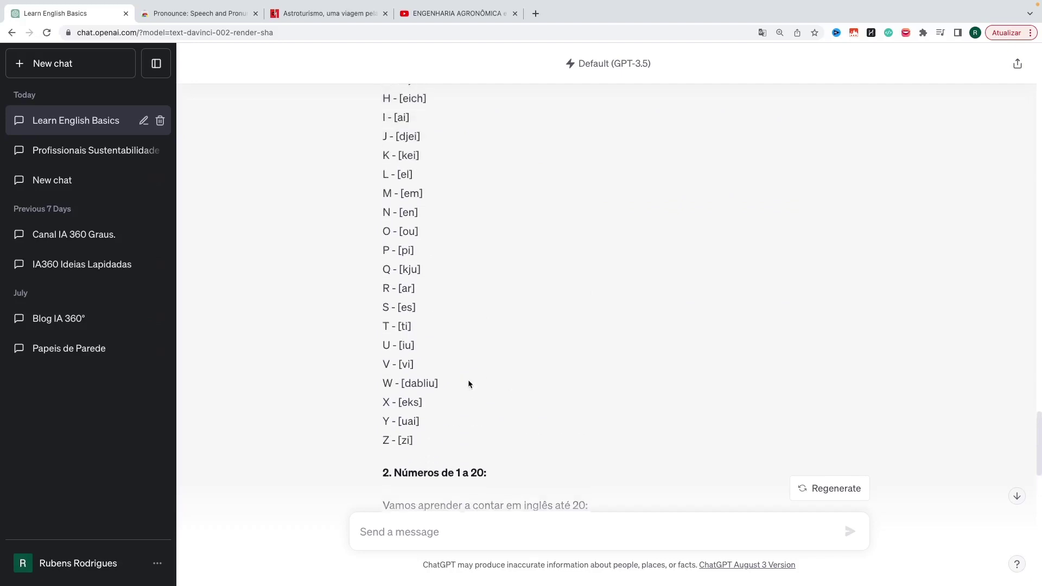
scroll(469, 384, "up", 6)
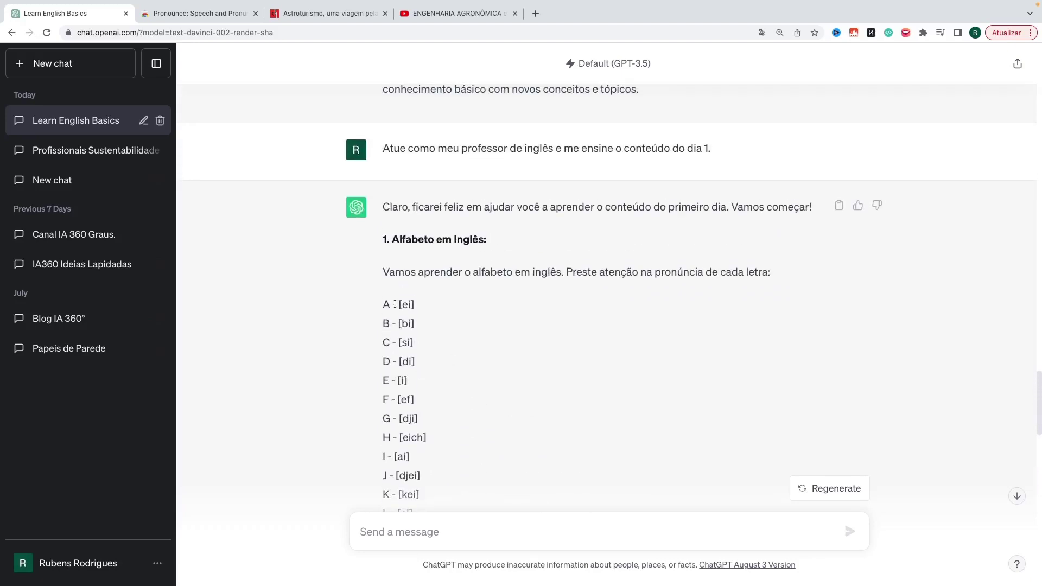
View the Chrome Web Store page of the Pronounce: Speech and Pronunciation Checker extension and return to the English lesson chat.
left_click_drag(383, 303, 411, 305)
double_click(387, 305)
left_click(195, 20)
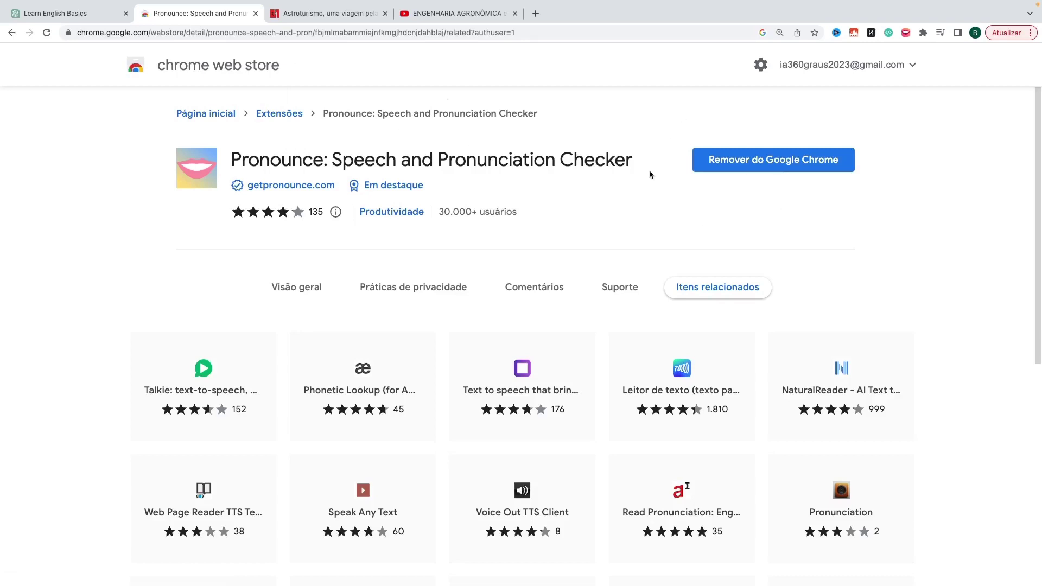
left_click(86, 15)
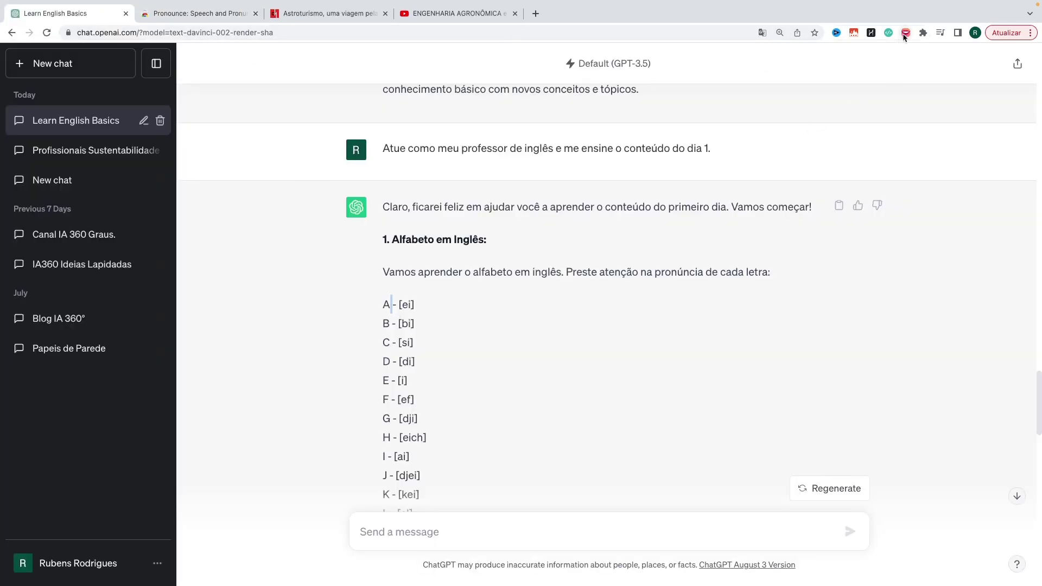
Have the Pronounce extension read aloud the letters A and B from the lesson's alphabet list.
double_click(385, 305)
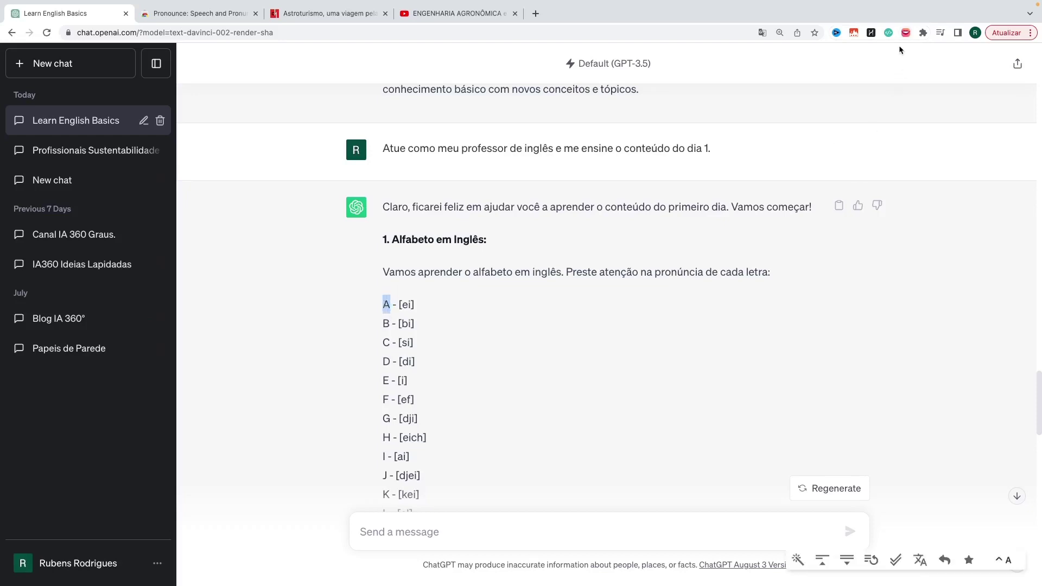
left_click(906, 34)
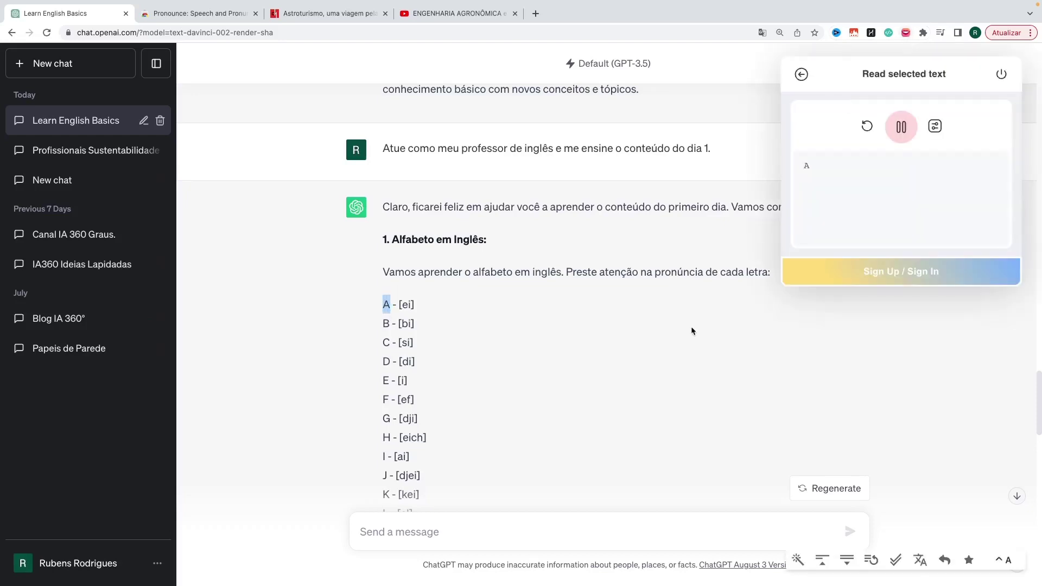
double_click(386, 324)
Have the word "One" in the lesson's list of numbers from 1 to 20 read aloud.
scroll(467, 321, "down", 10)
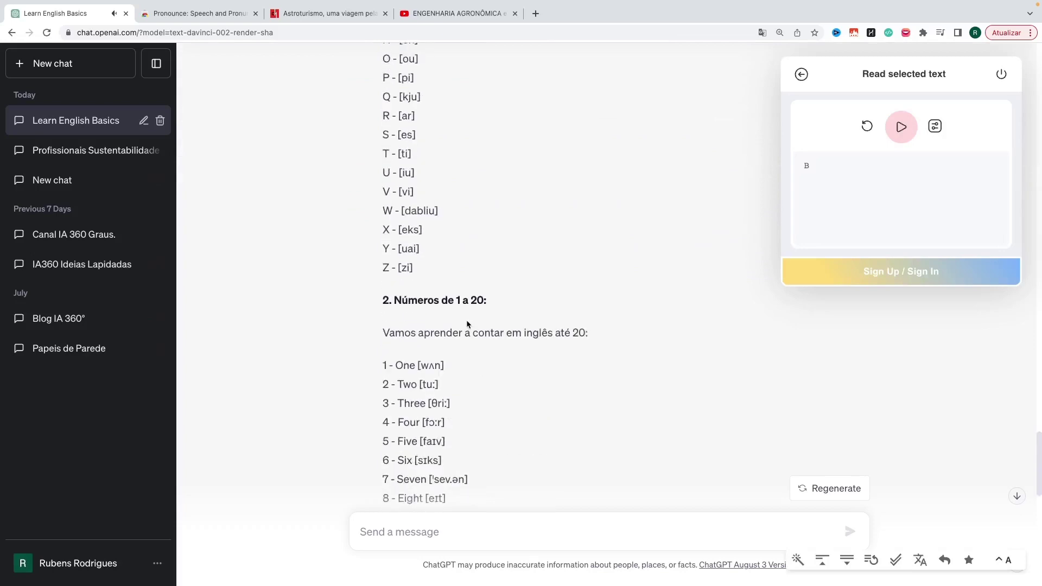
scroll(438, 182, "up", 3)
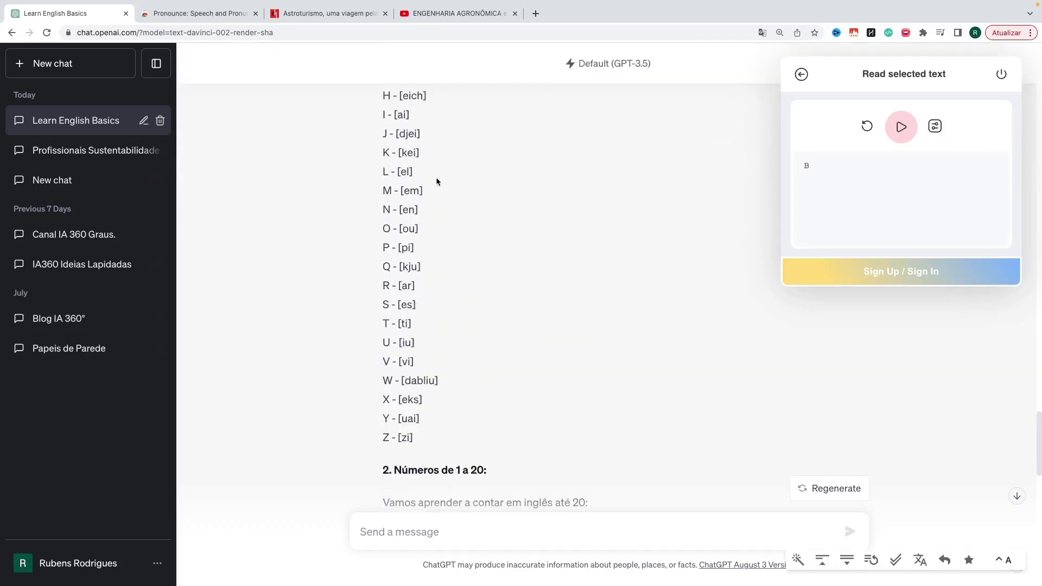
scroll(437, 182, "down", 3)
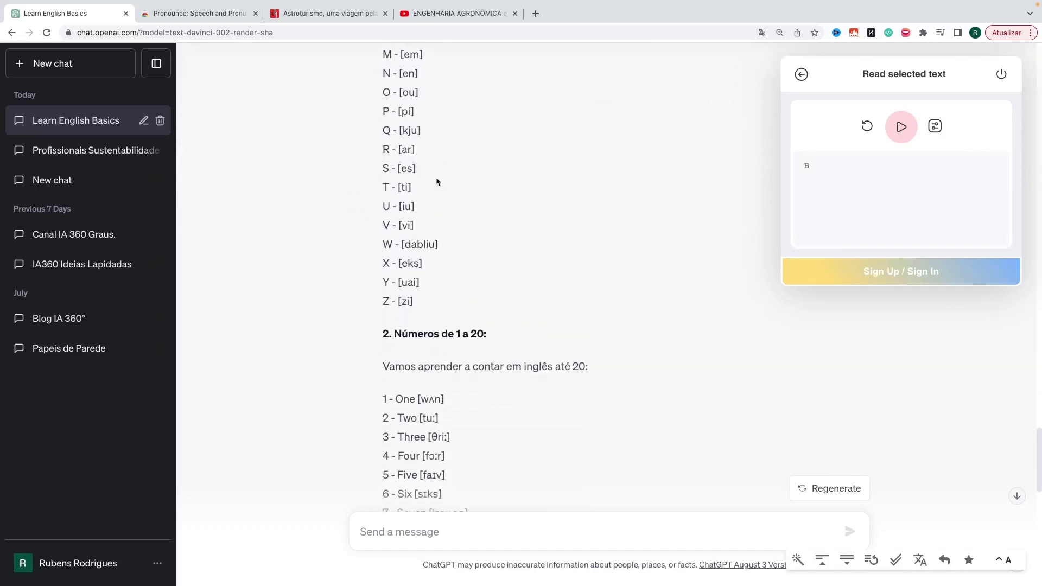
scroll(437, 182, "down", 3)
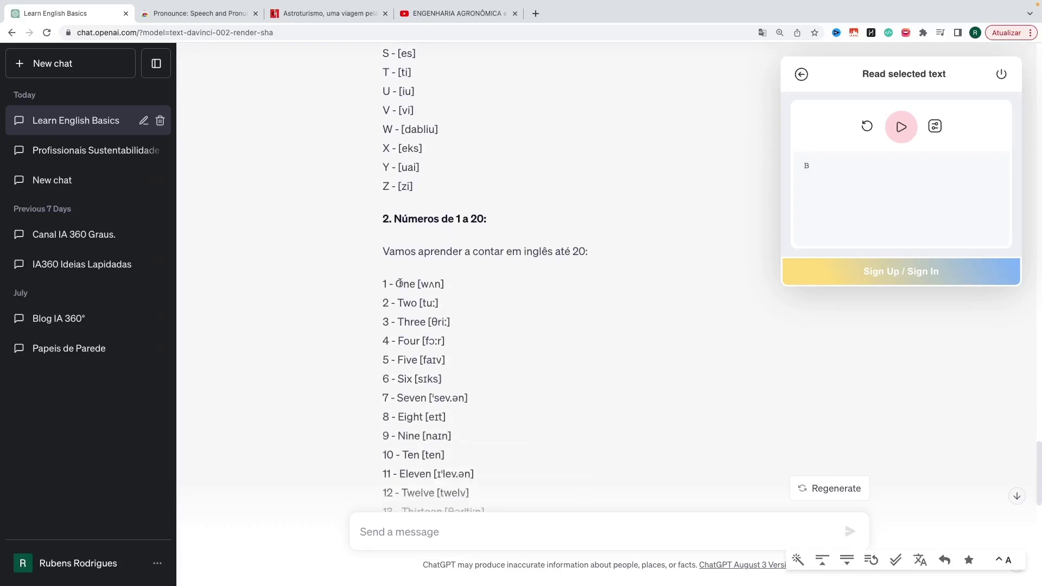
double_click(400, 284)
Have the greetings "Good morning" and "Good afternoon" in the basic greetings section read aloud.
scroll(400, 283, "down", 2)
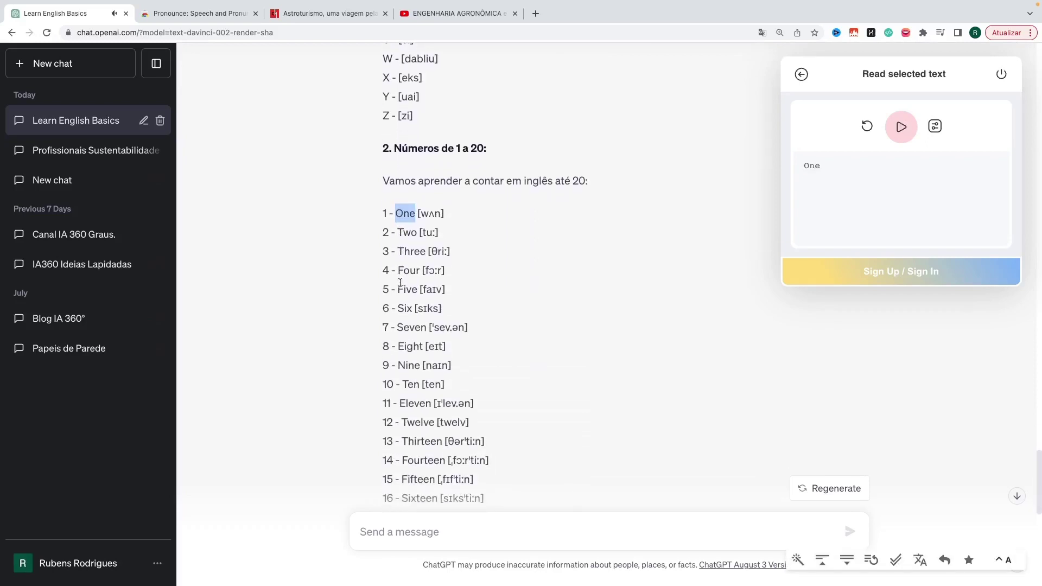
scroll(400, 284, "down", 12)
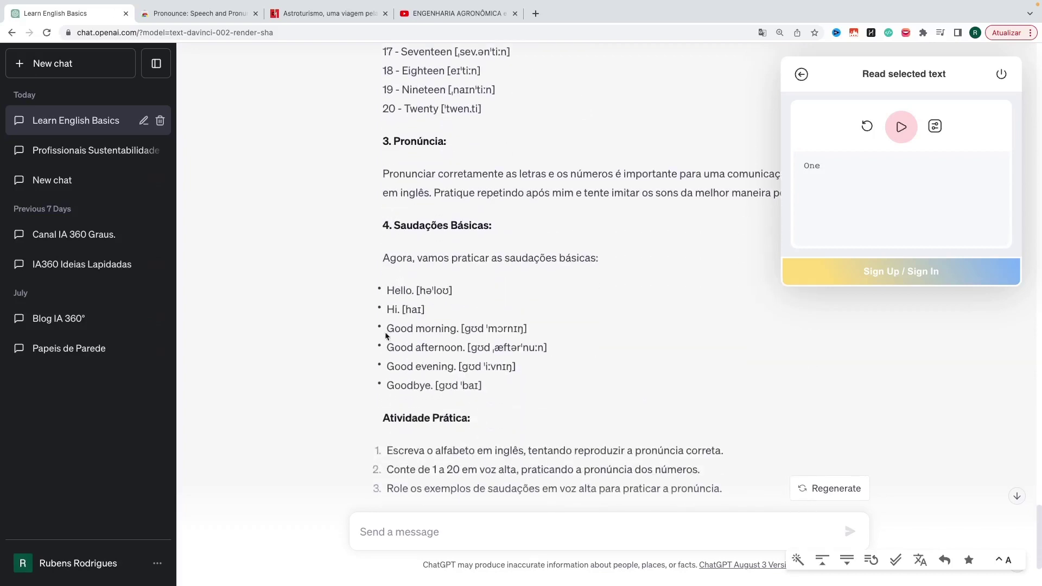
left_click_drag(387, 328, 455, 331)
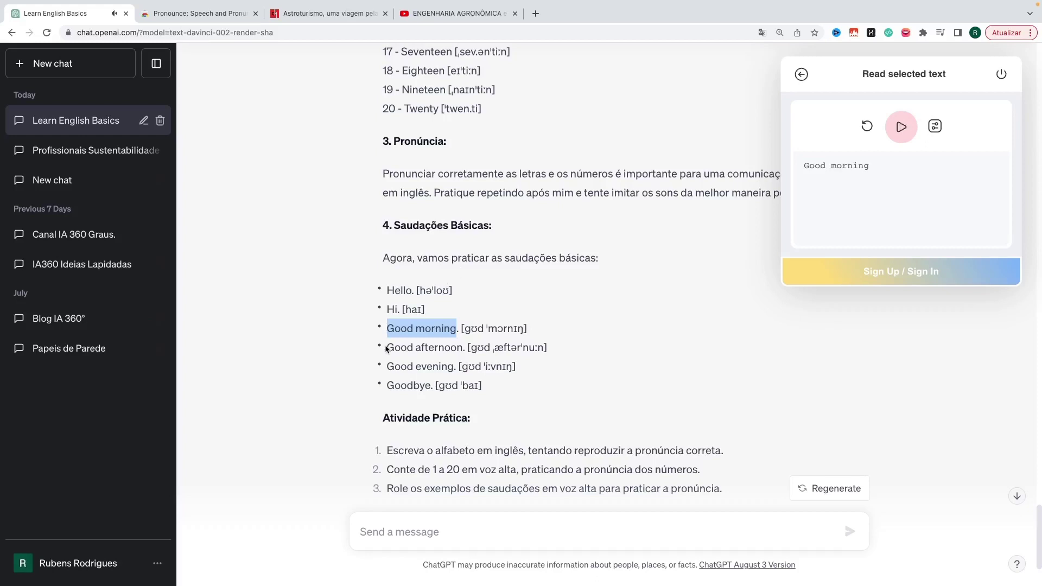
left_click_drag(387, 347, 463, 348)
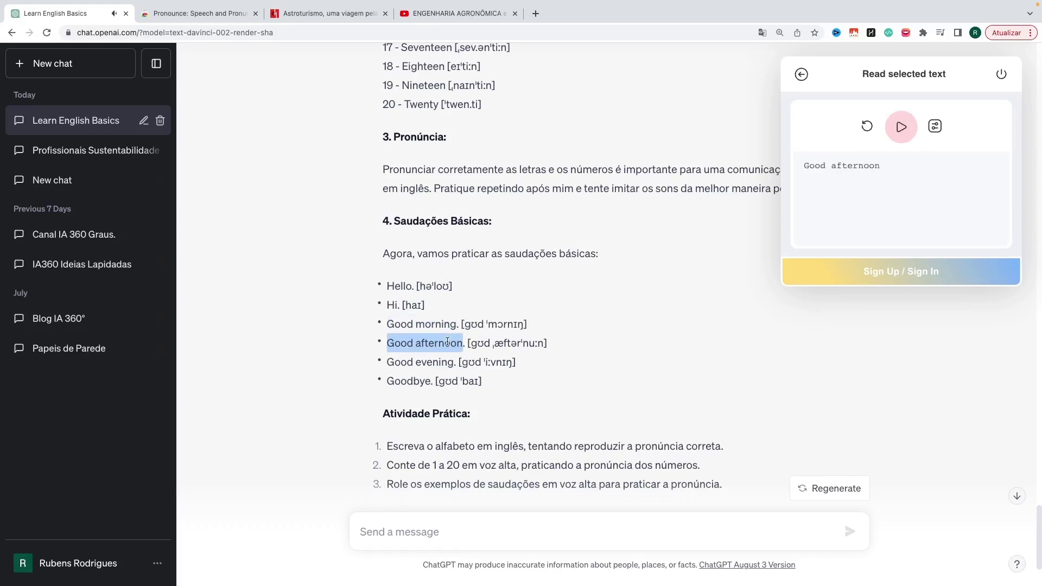
Clear the text selection at the end of the day 1 lesson and close the Pronounce reader.
scroll(447, 342, "down", 3)
scroll(447, 342, "down", 1)
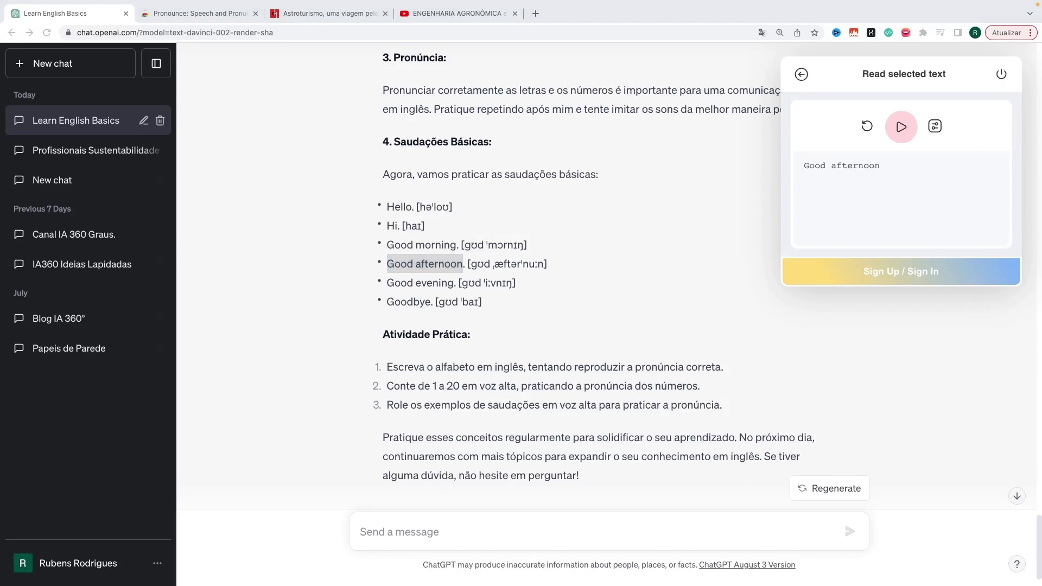
scroll(444, 411, "down", 2)
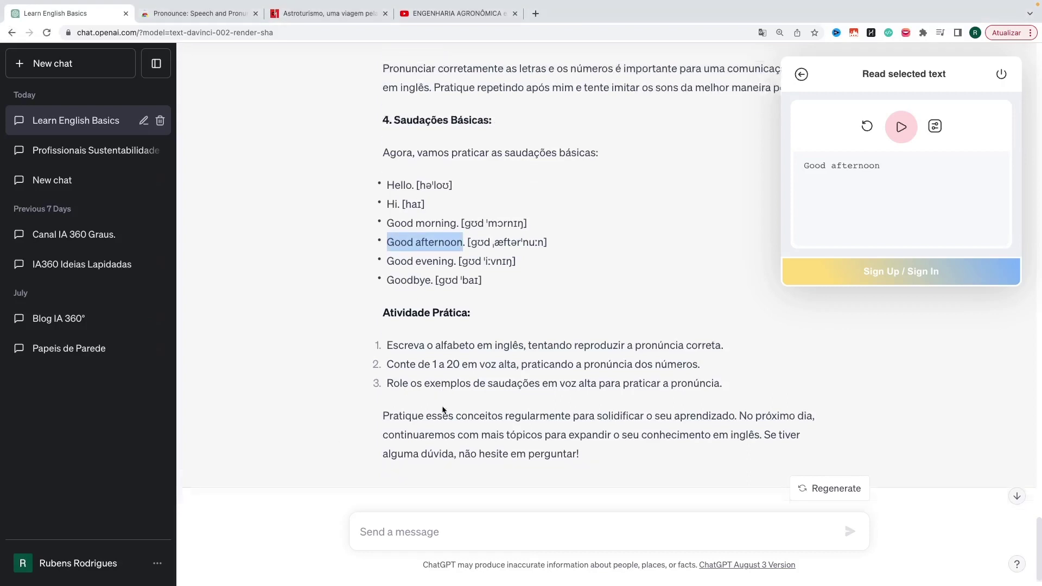
left_click(408, 522)
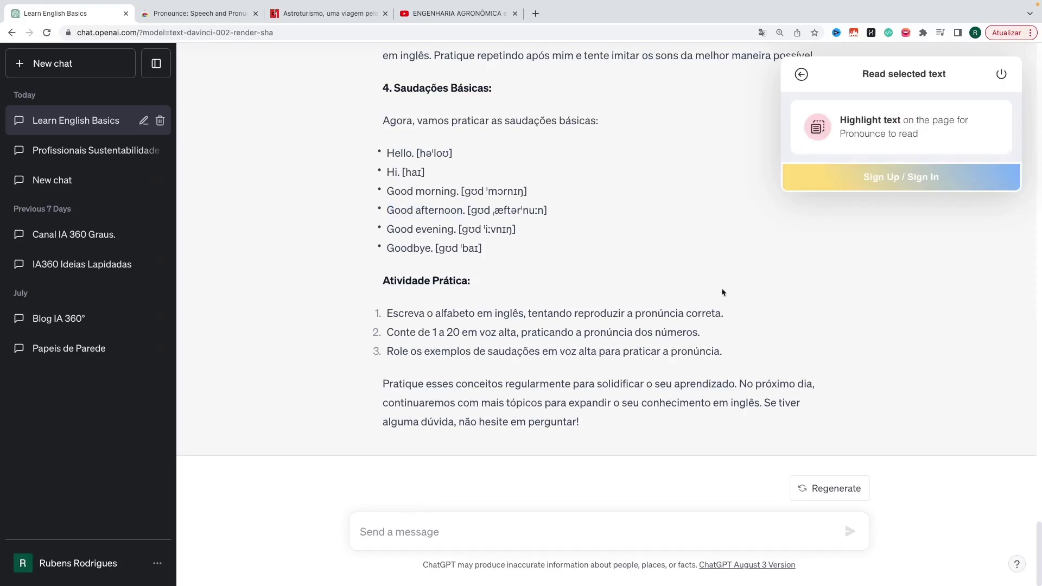
left_click(996, 82)
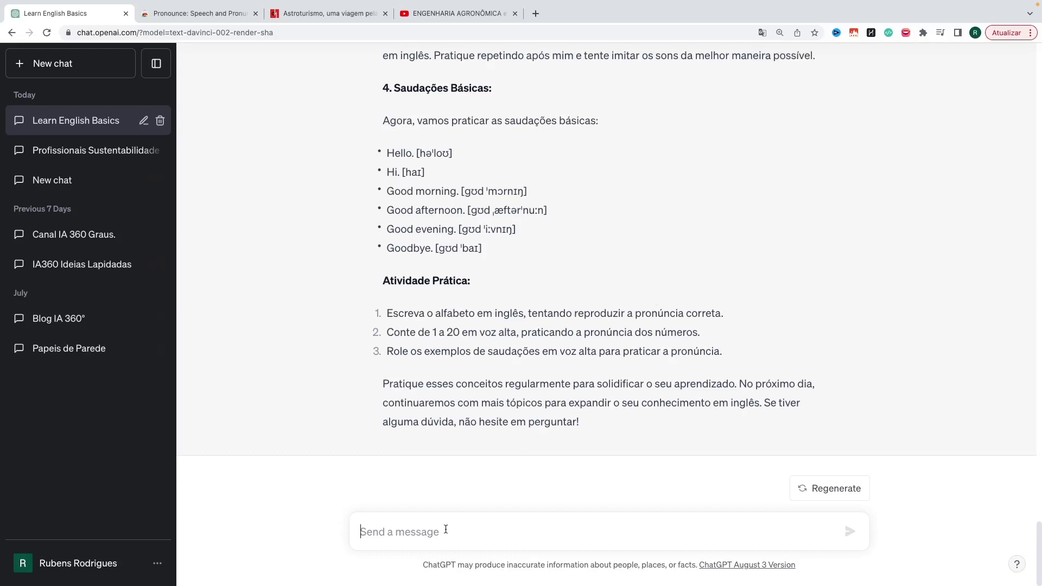
Send the request "Atue como meu professor de inglês e me dê uma aula sobre verbo To Be.".
type("Atue como meu professor de inglês e me dê uma aula sobre verbo To Be.")
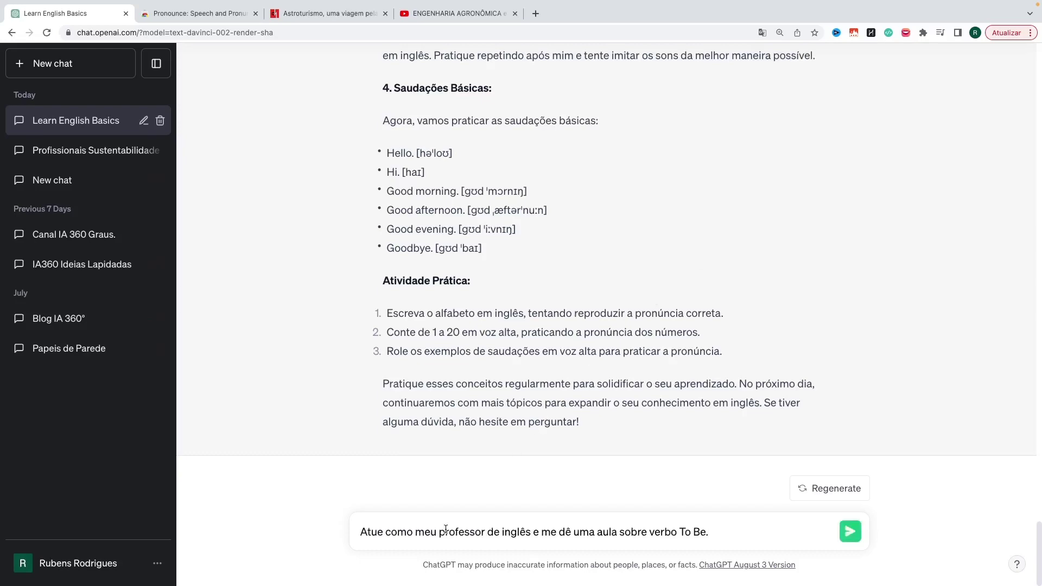
key("Return")
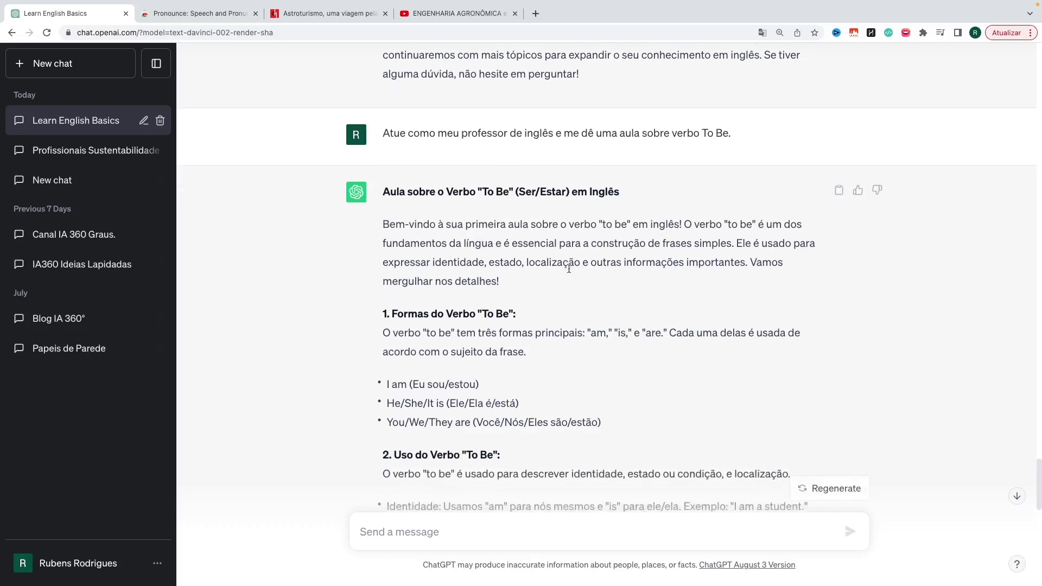
Review the verb "To Be" lesson, covering its forms, uses, questions and answers, examples and practice exercises.
scroll(568, 269, "down", 2)
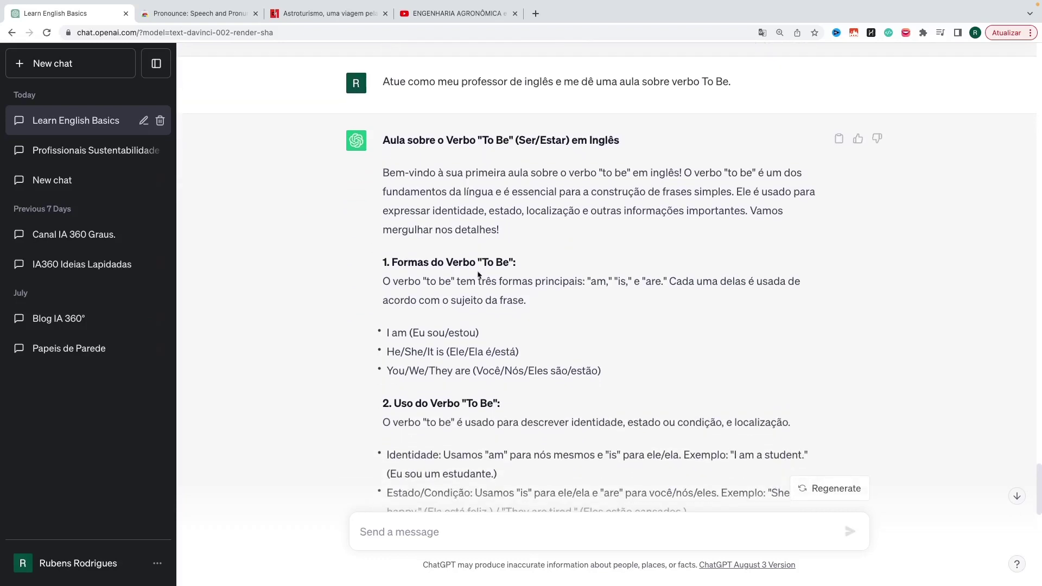
scroll(480, 273, "down", 2)
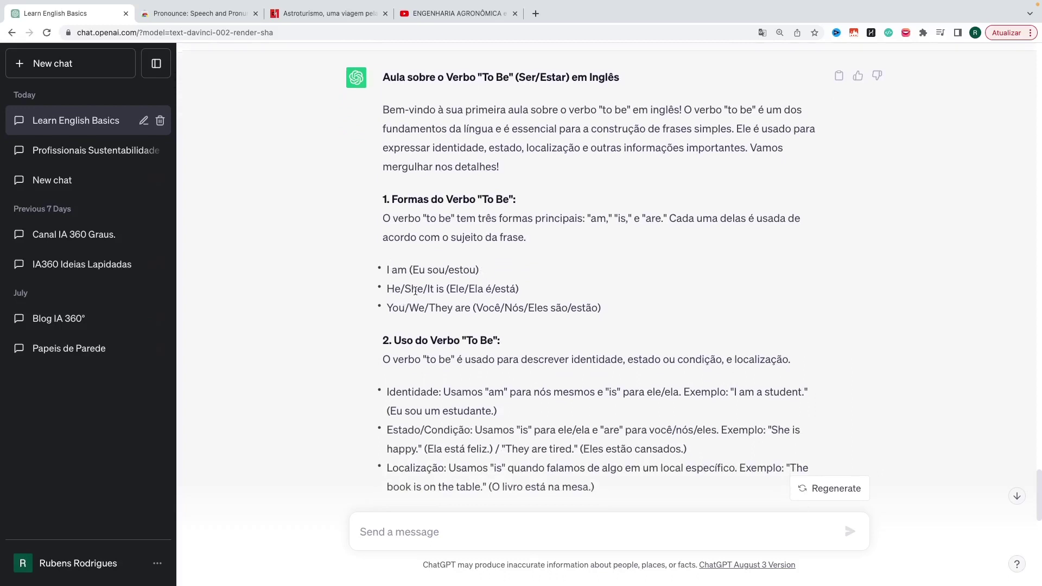
scroll(451, 299, "down", 2)
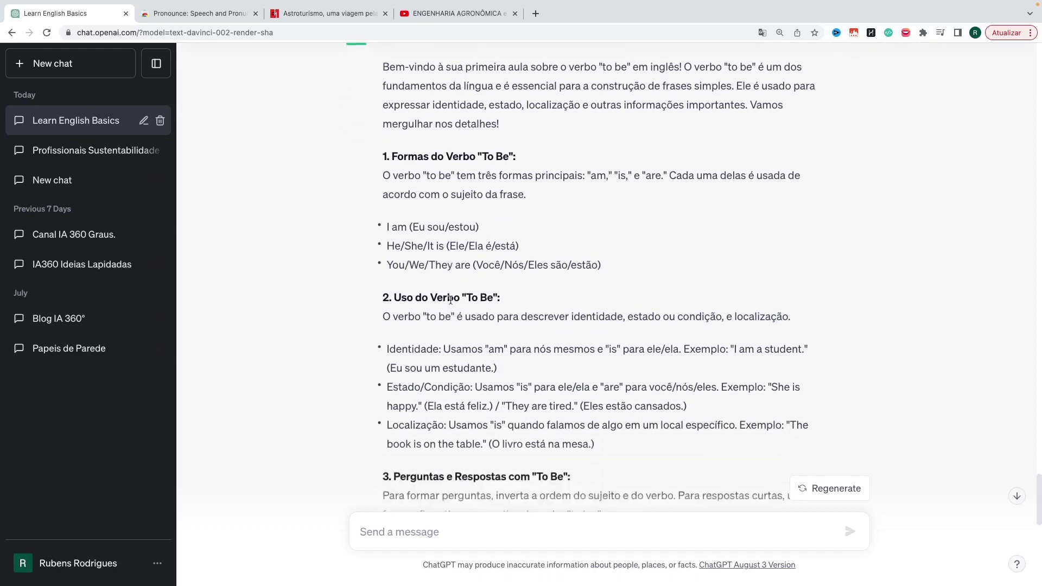
scroll(451, 299, "down", 10)
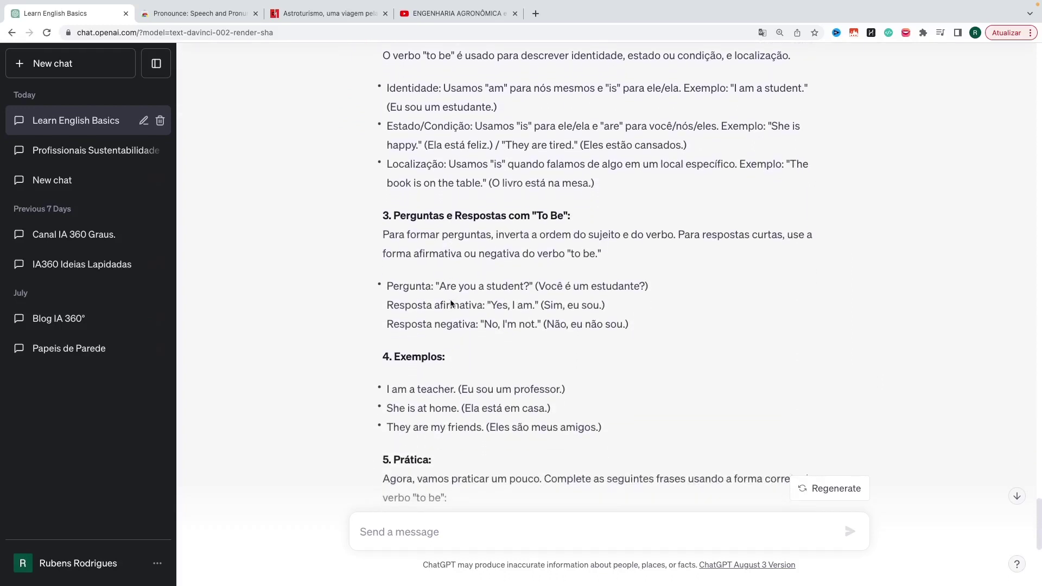
scroll(450, 303, "down", 11)
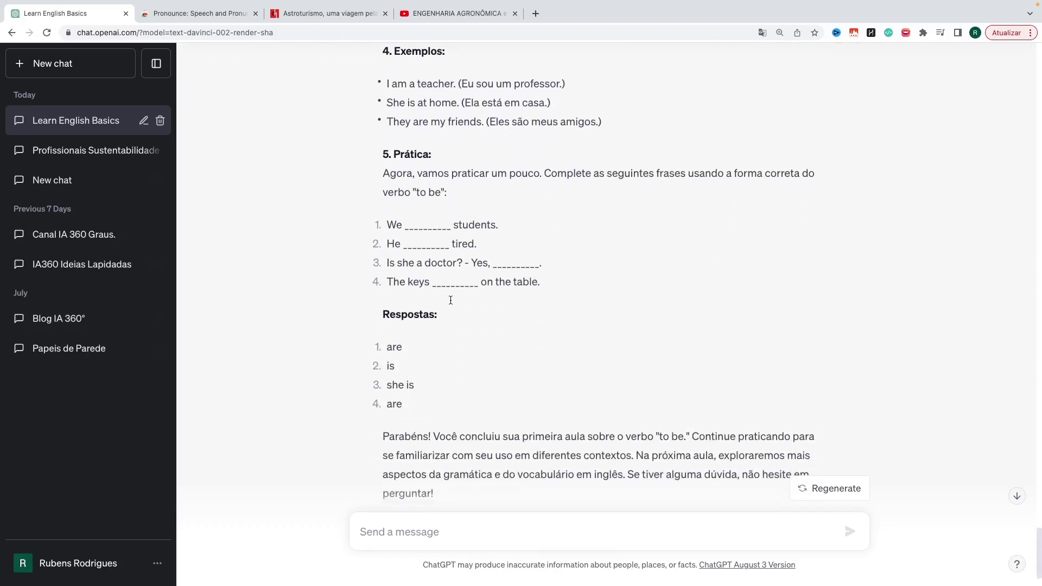
scroll(450, 300, "down", 2)
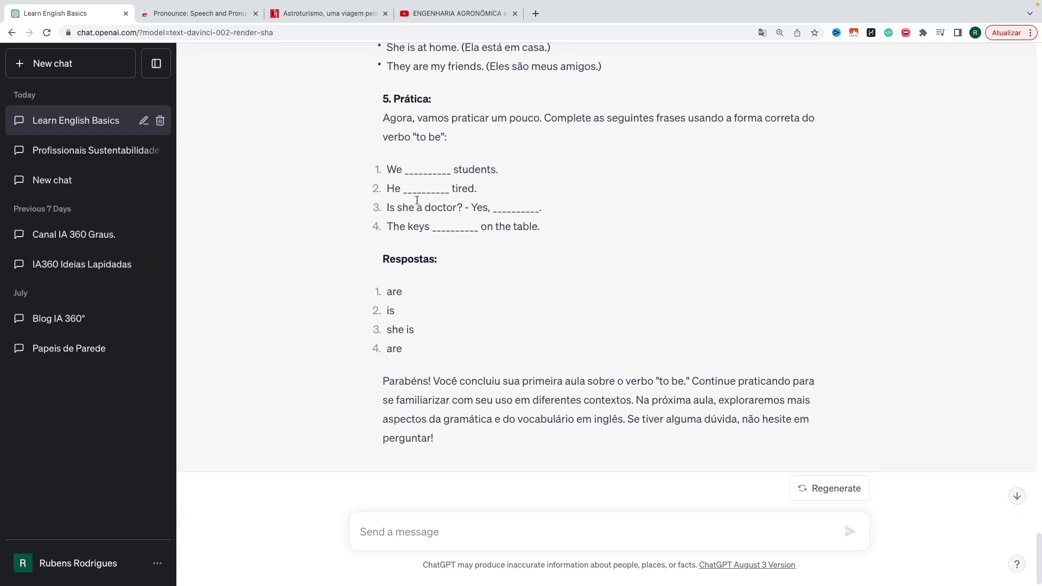
Submit the edited prompt requesting a 5-question quiz on the verb to be, with one question at a time and a wait for each answer.
scroll(404, 300, "down", 1)
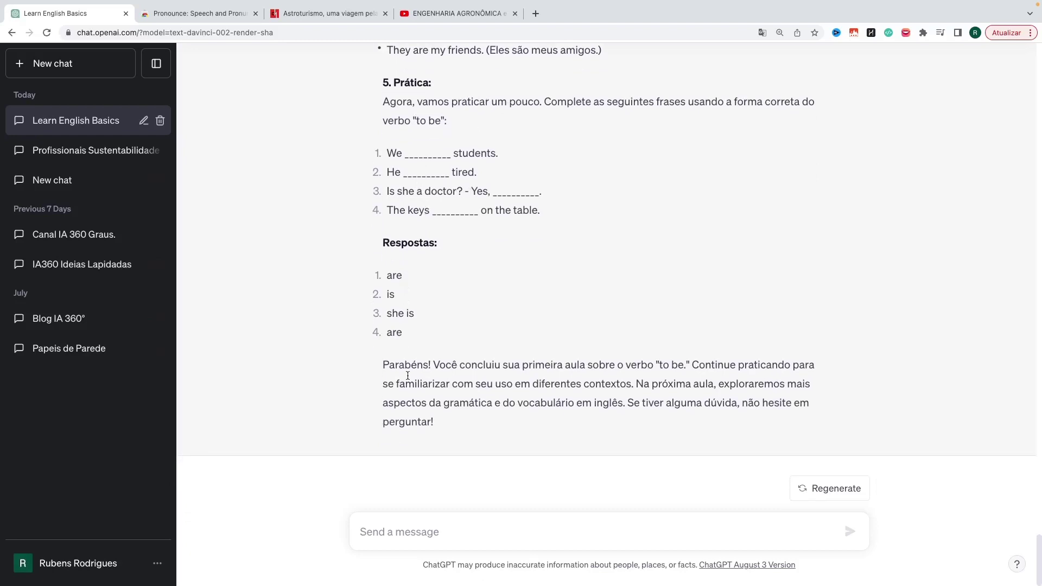
scroll(425, 381, "up", 1)
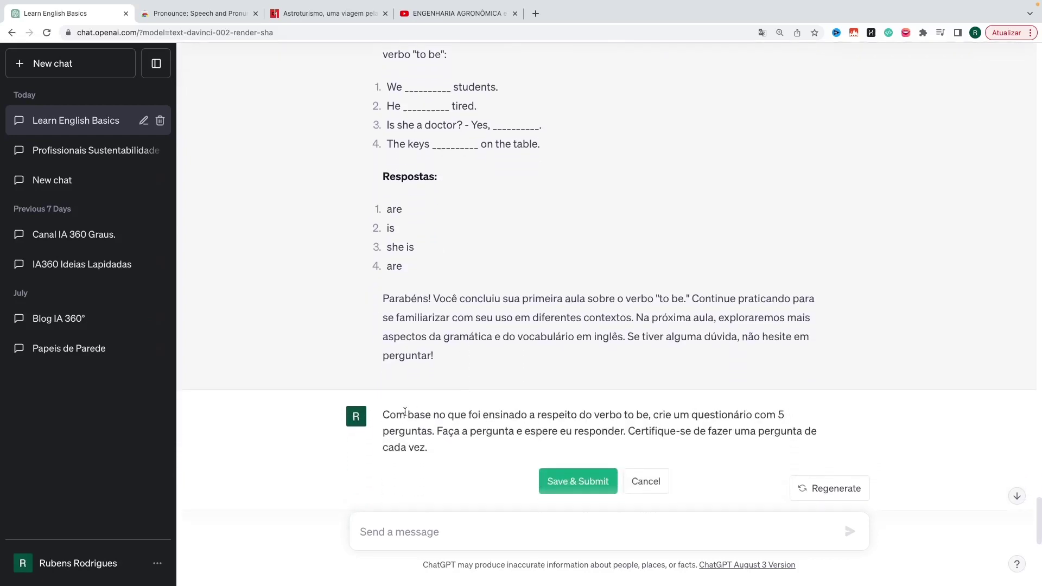
left_click_drag(382, 415, 451, 449)
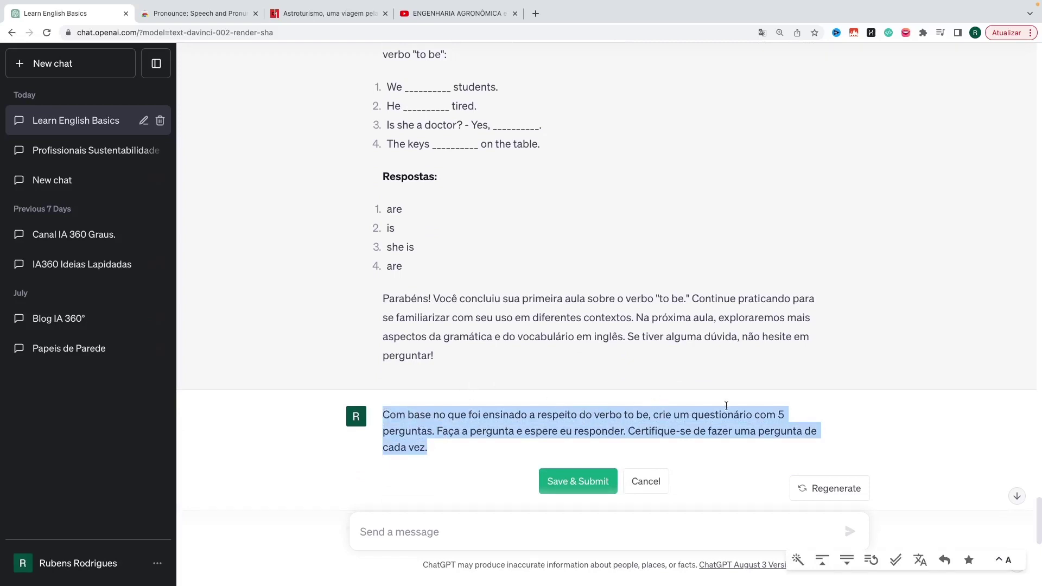
scroll(582, 465, "down", 1)
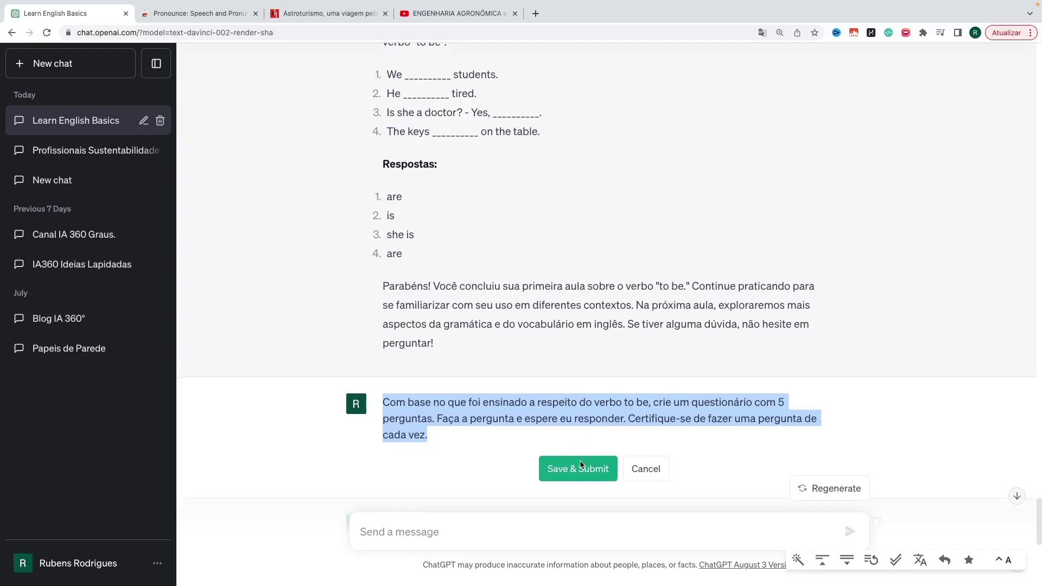
left_click(562, 471)
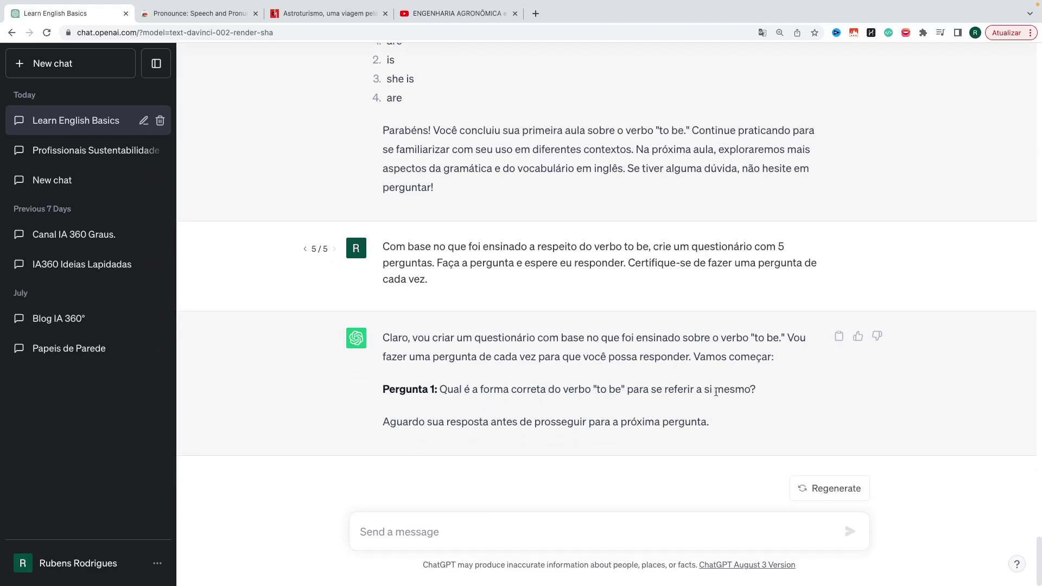
Answer the first quiz question with "am" and the second with "she are happy".
left_click(484, 527)
type("am")
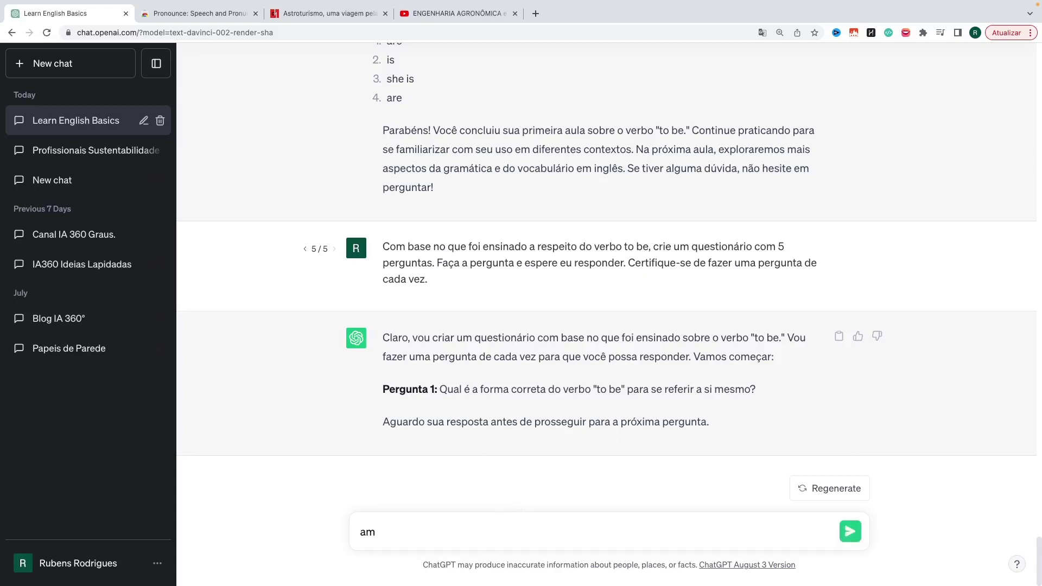
key("Return")
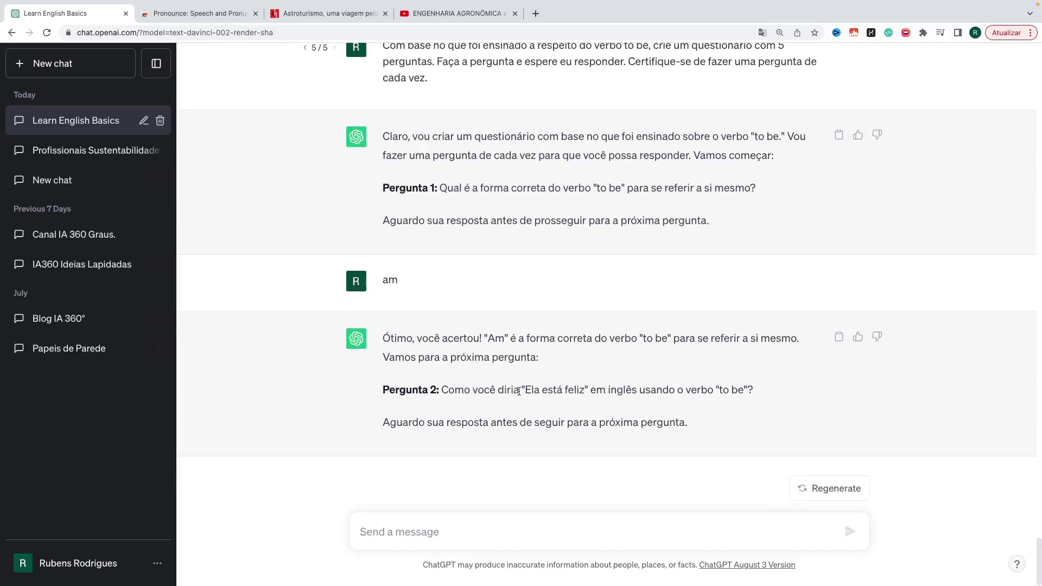
left_click(471, 535)
type("she are ")
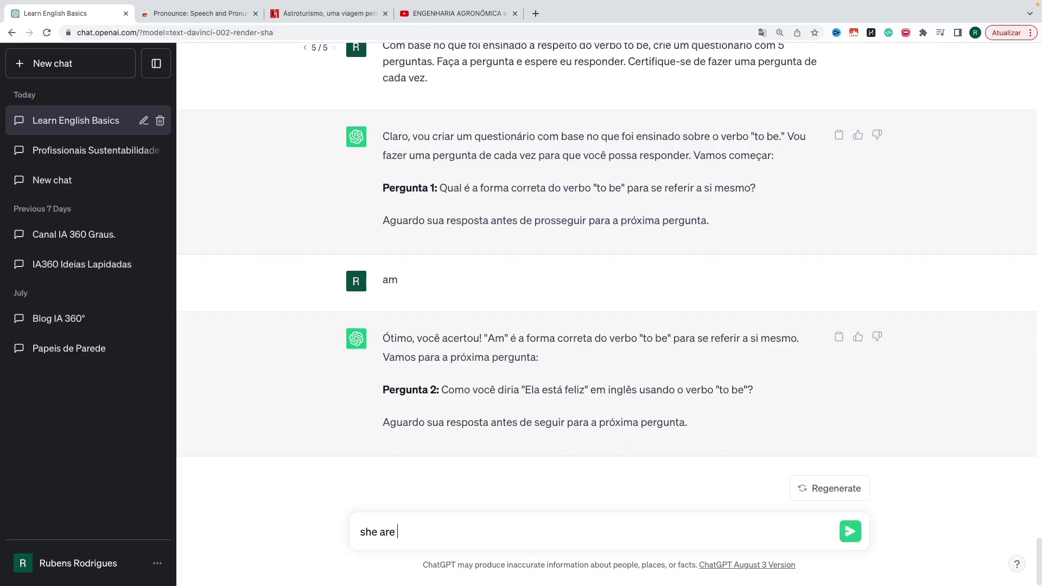
type("happy")
key("Return")
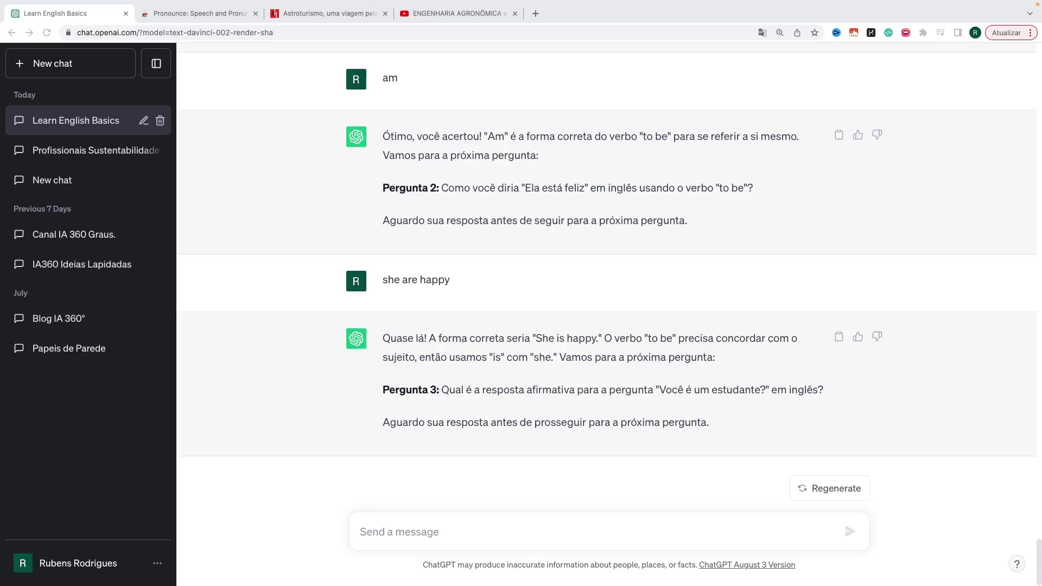
Start a new chat and send the question "O que é Inteligência Artificial?".
left_click(98, 69)
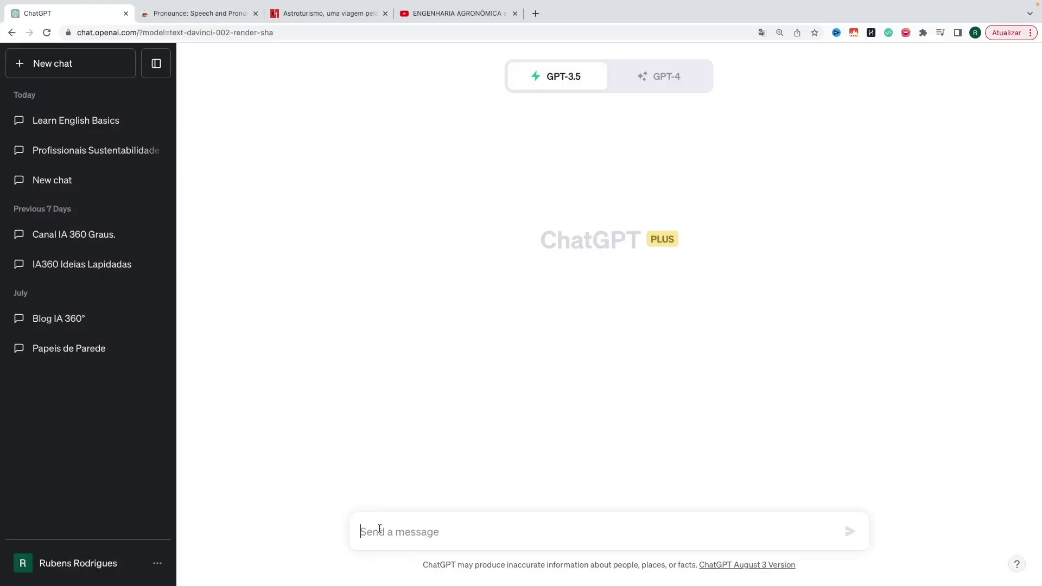
type("O que é Inteligência Artificial?")
key("Return")
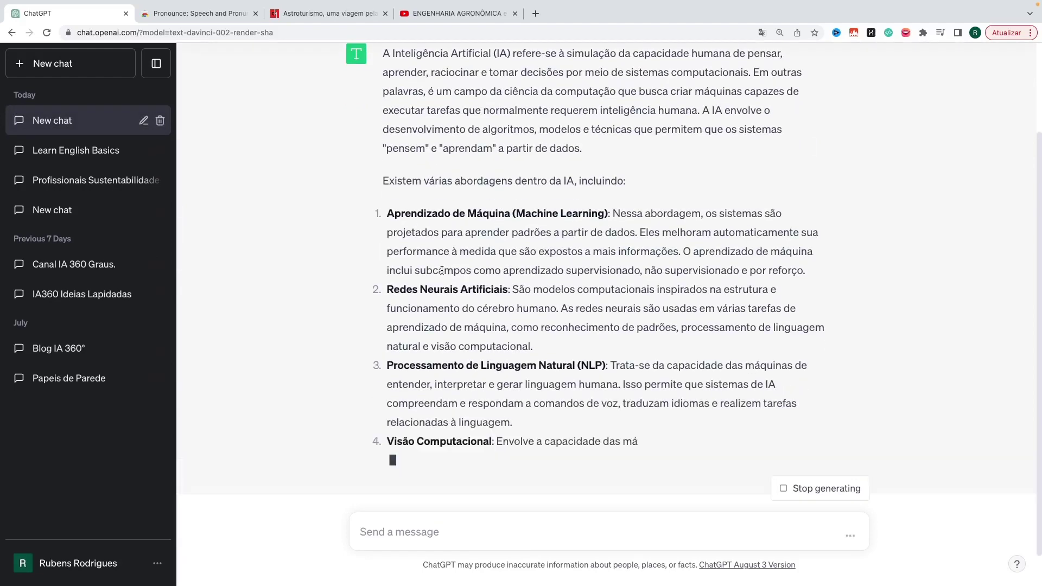
Read through the explanation of artificial intelligence, covering its definition, the numbered approaches and the closing paragraph on applications.
scroll(475, 253, "up", 6)
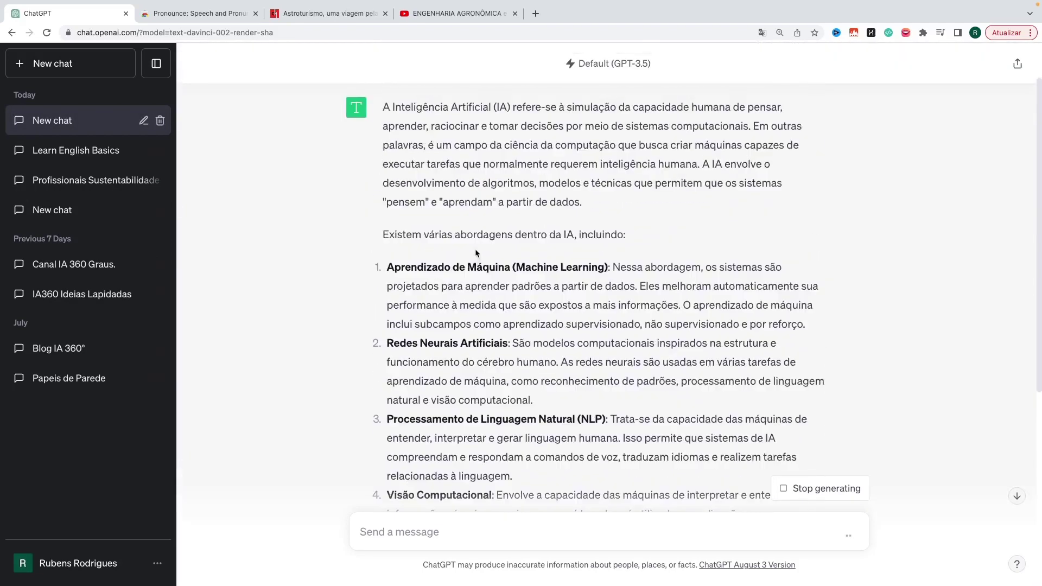
scroll(449, 347, "down", 1)
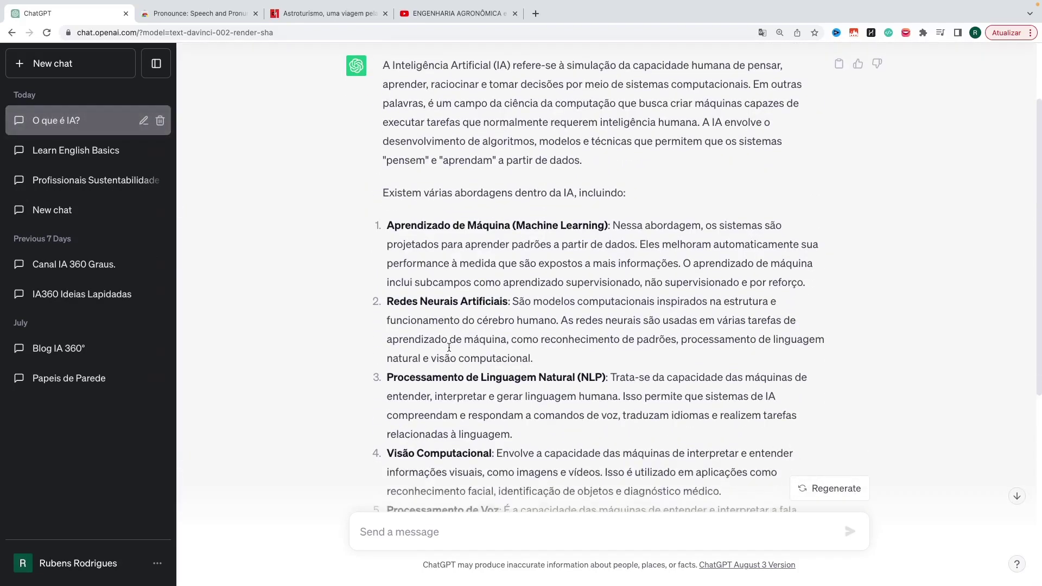
scroll(449, 347, "down", 1)
scroll(528, 351, "down", 1)
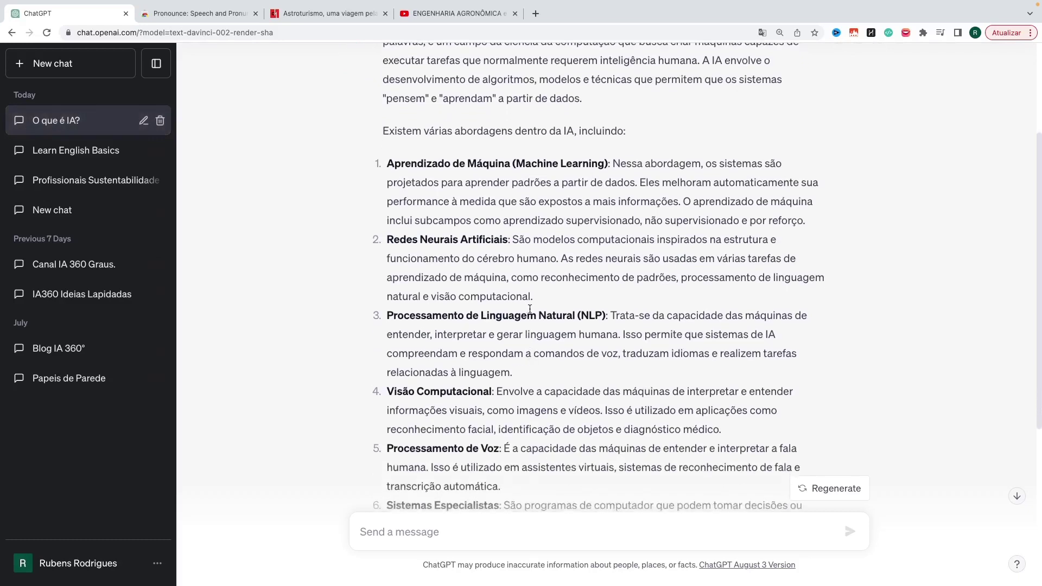
scroll(483, 348, "down", 1)
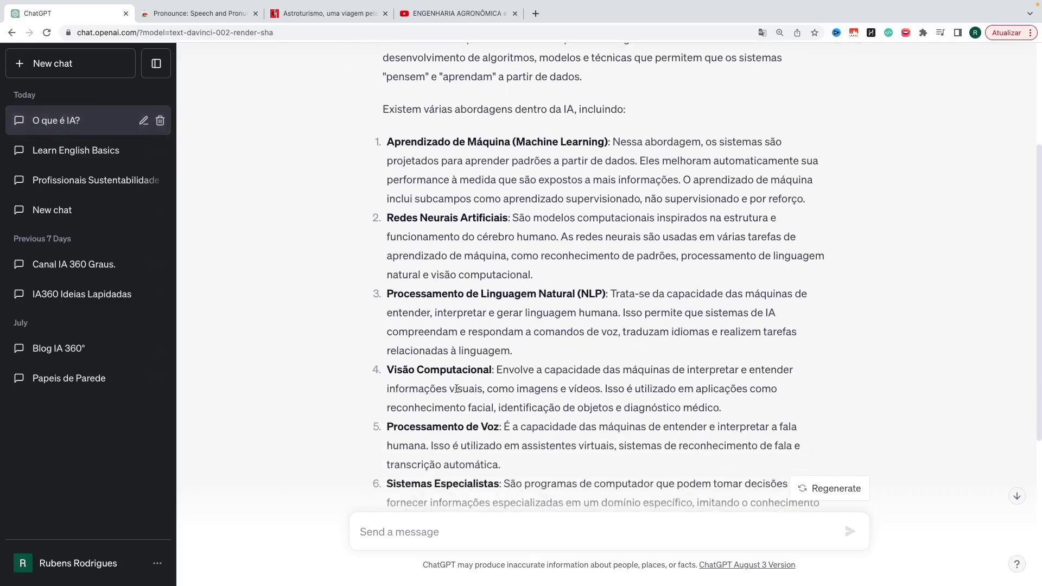
scroll(457, 389, "down", 3)
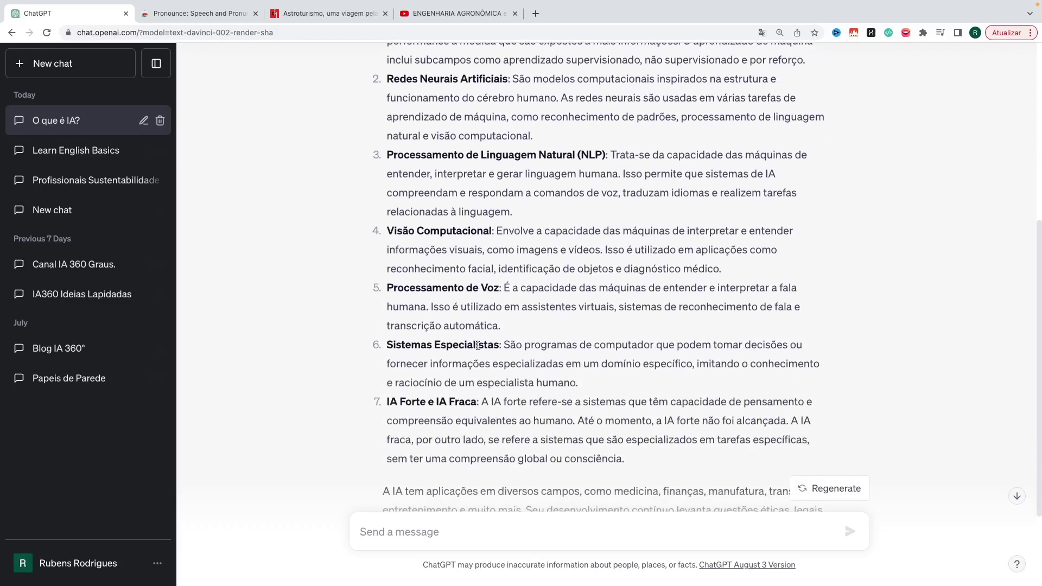
scroll(479, 348, "down", 3)
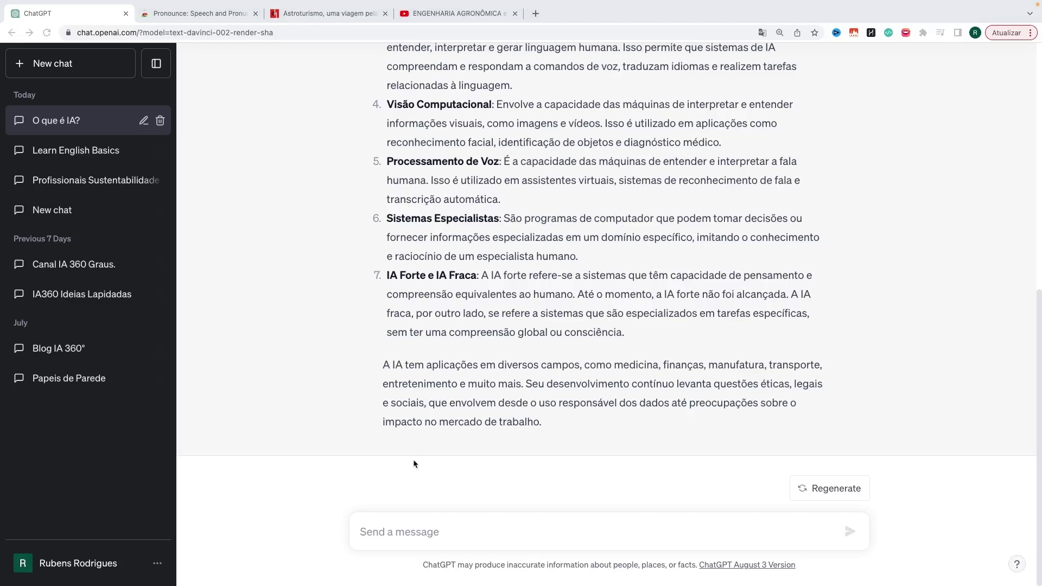
Send the follow-up "Explique como se fosse para uma criança de 10 anos." and view the reply.
left_click(399, 524)
type("Explique como se fosse para uma criança de 10 anos.")
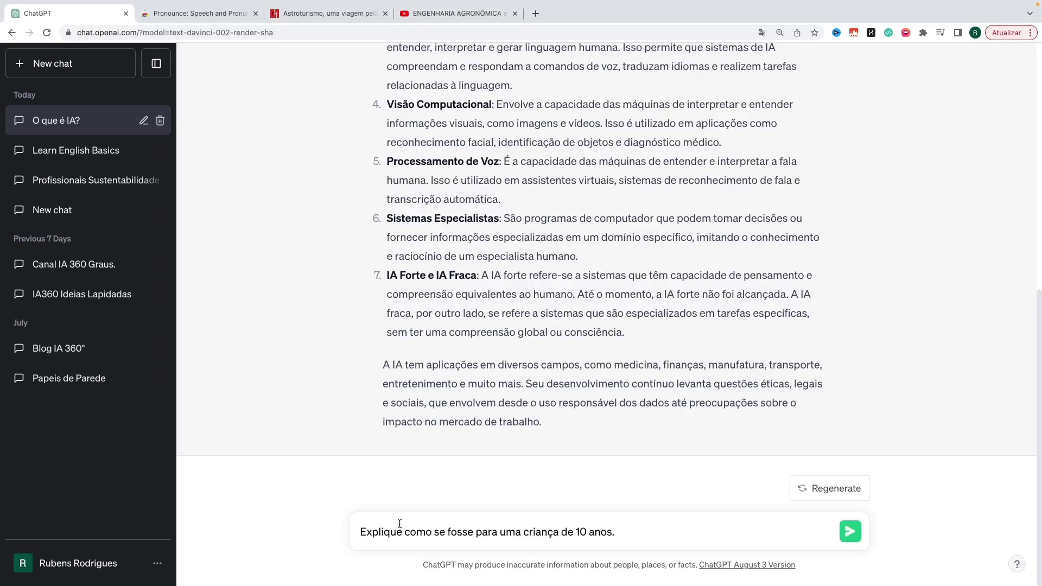
key("Return")
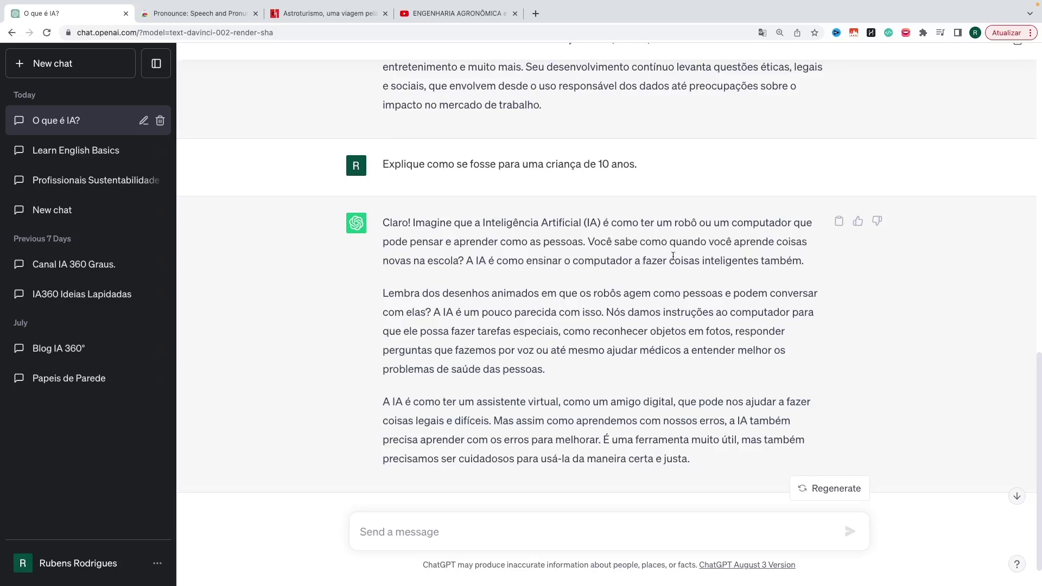
scroll(577, 297, "down", 1)
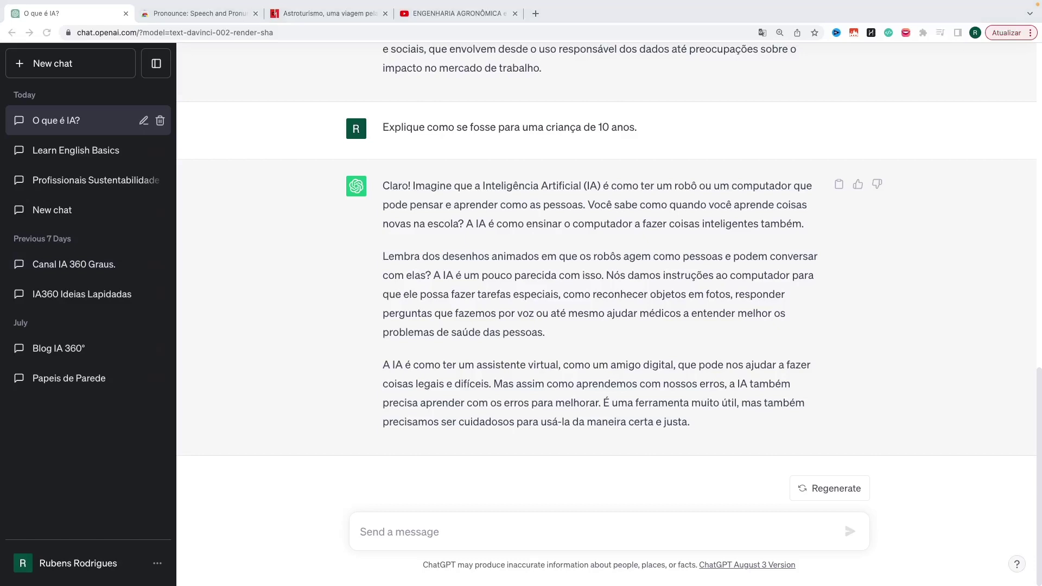
Send the request "Me explique o que é a teoria da relatividade, faça analogias para deixar o assunto mais simples de entender.".
left_click(439, 520)
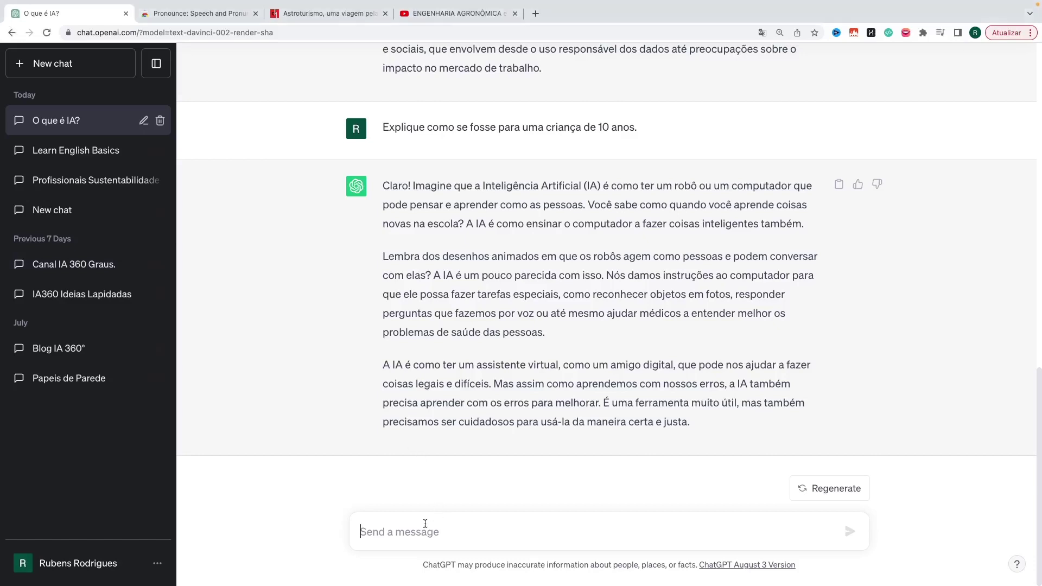
type("Me explique o que é a teoria da relatividade, faça analogias para deixar o assunto mais simples de entender.")
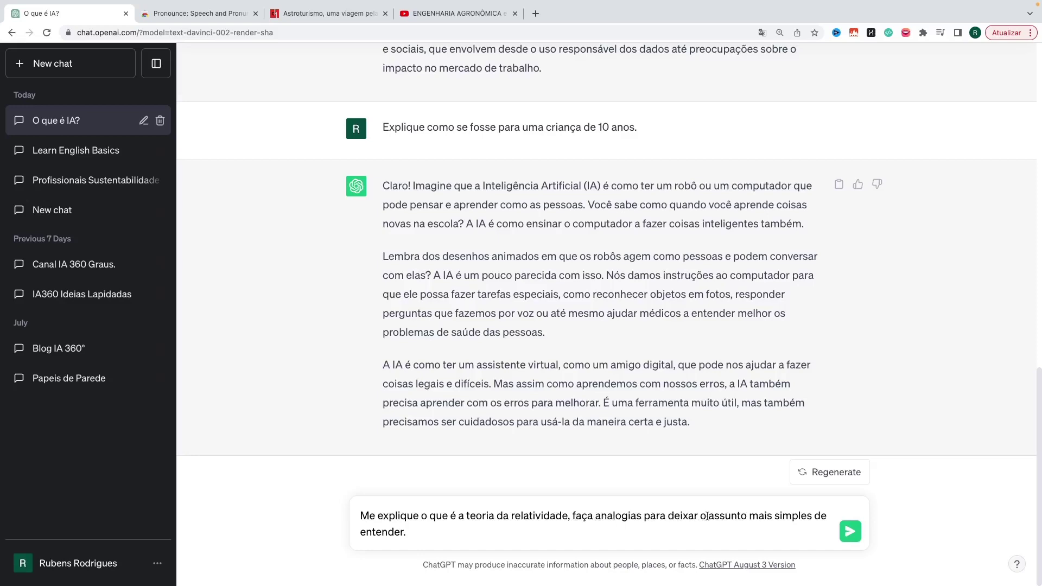
left_click(850, 531)
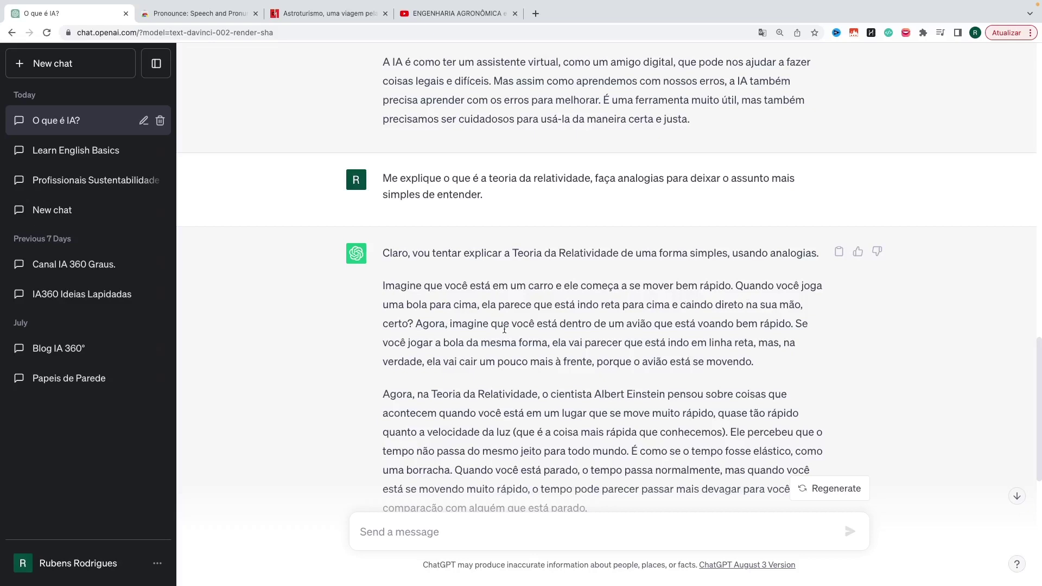
Read the theory of relativity explanation from its opening analogy through to the closing summary.
scroll(607, 320, "down", 1)
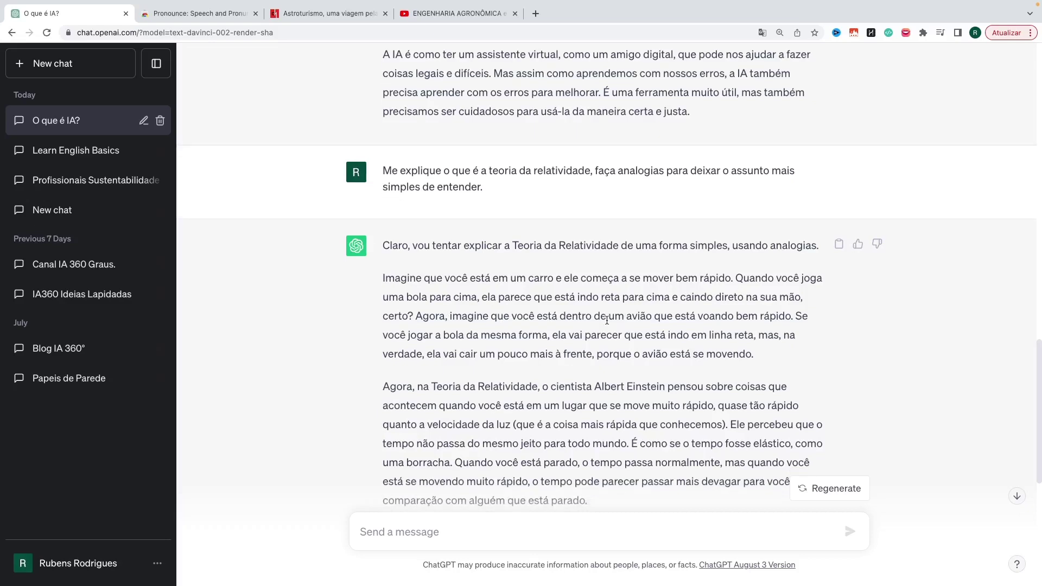
scroll(640, 316, "down", 1)
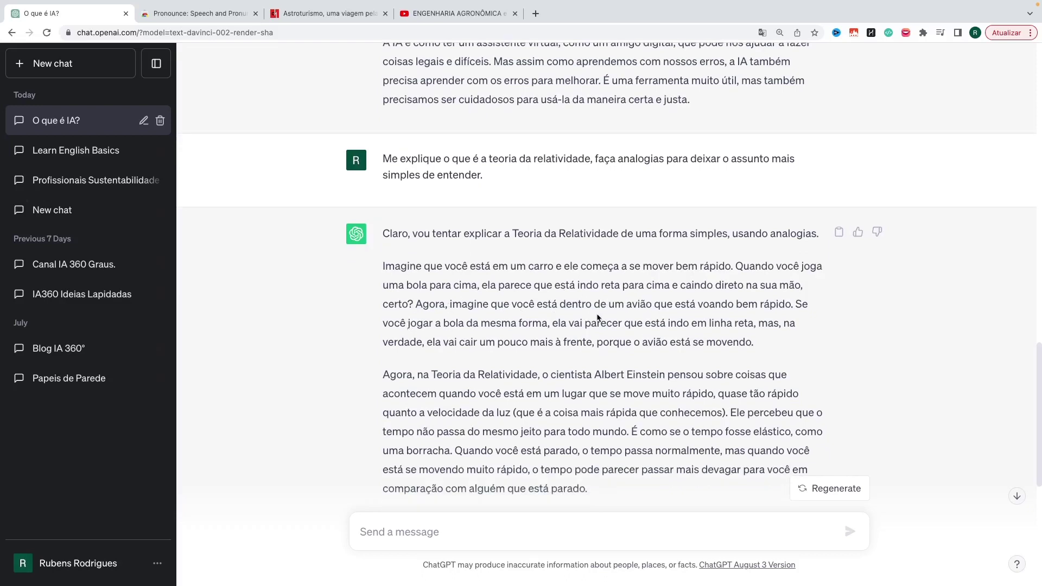
scroll(597, 318, "down", 1)
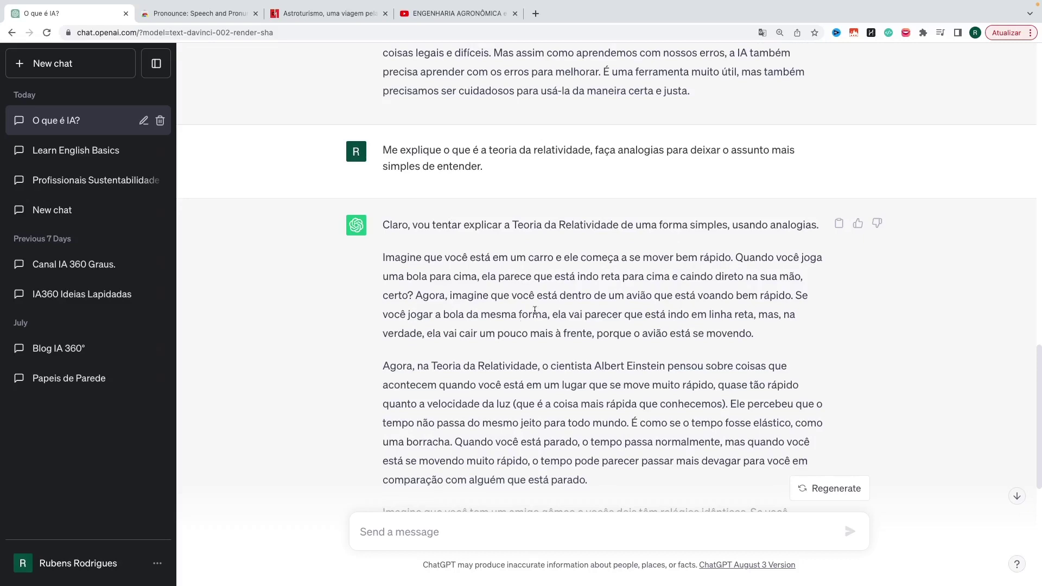
scroll(500, 330, "down", 2)
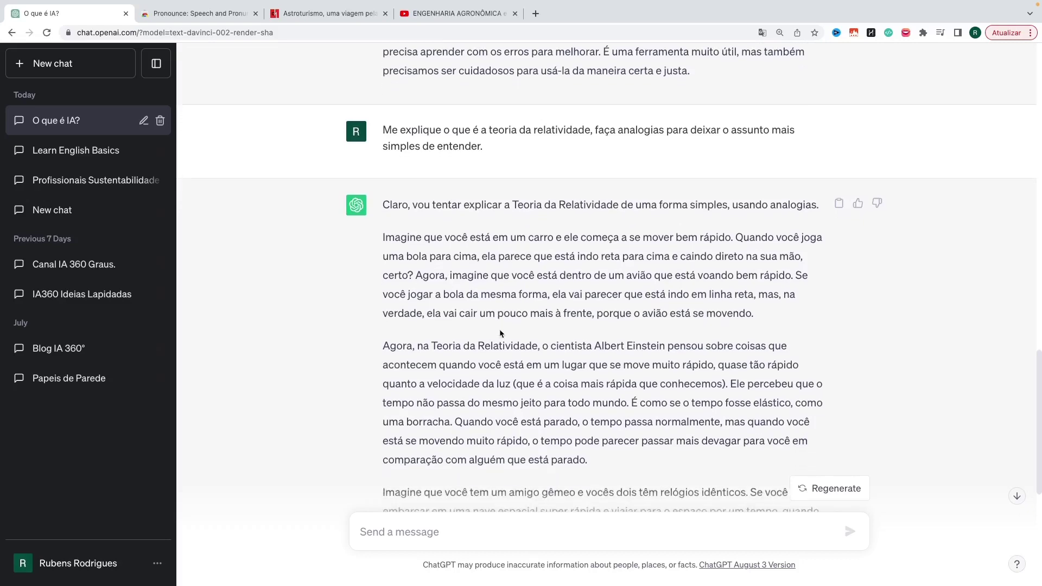
scroll(521, 305, "down", 1)
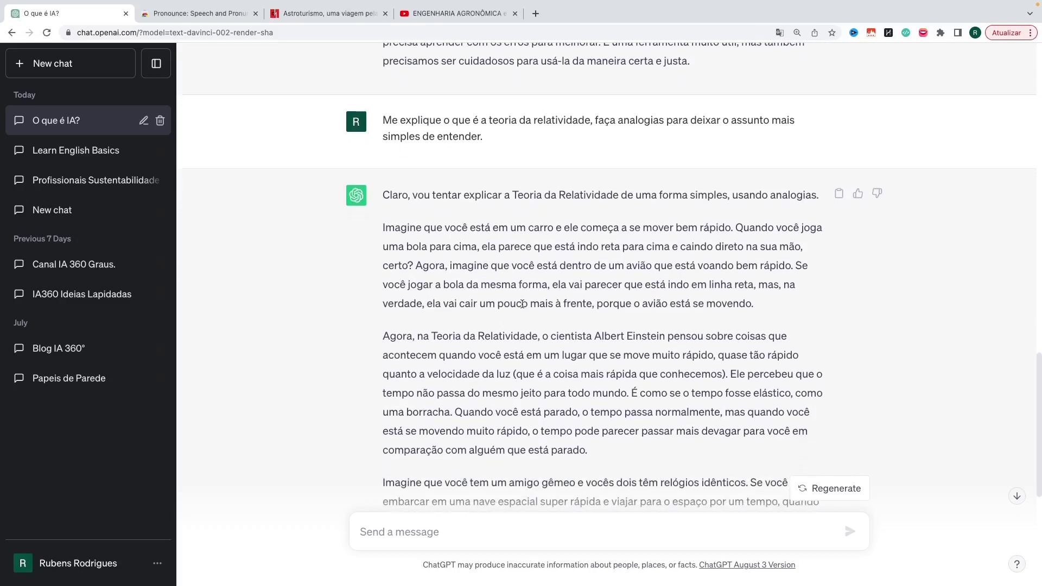
scroll(489, 279, "down", 5)
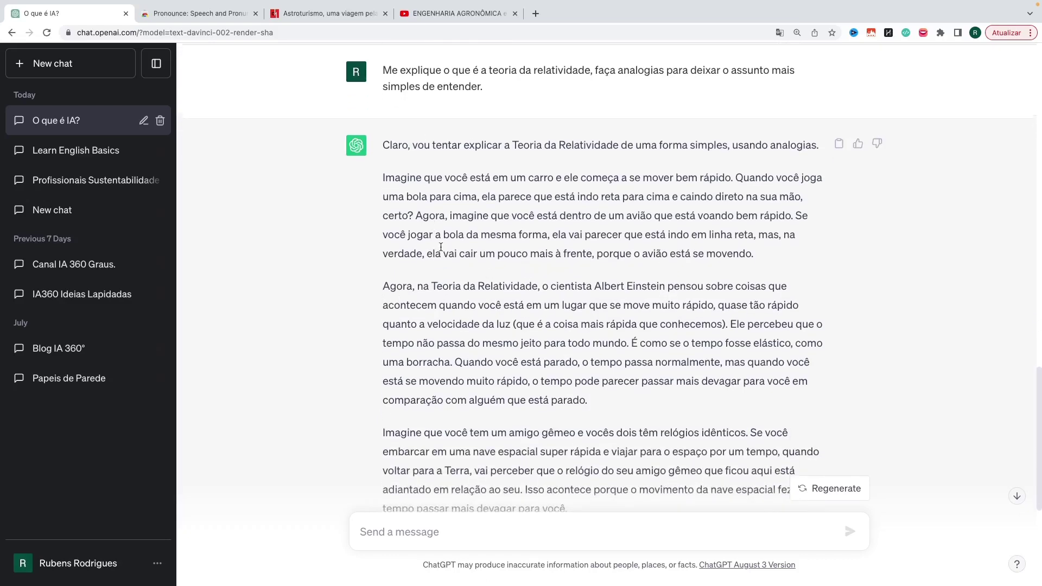
scroll(455, 242, "down", 4)
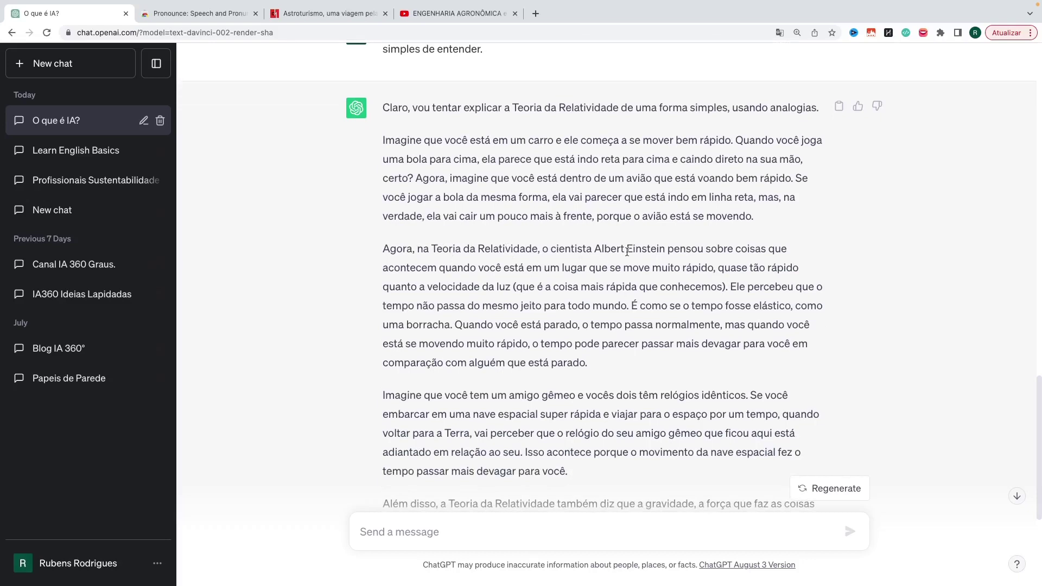
scroll(714, 250, "down", 1)
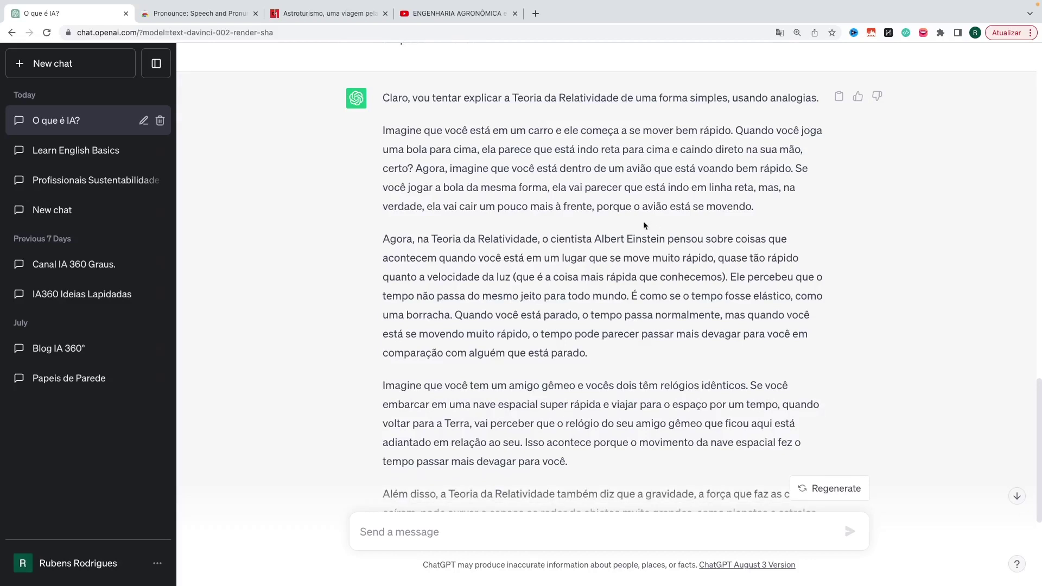
scroll(617, 219, "down", 3)
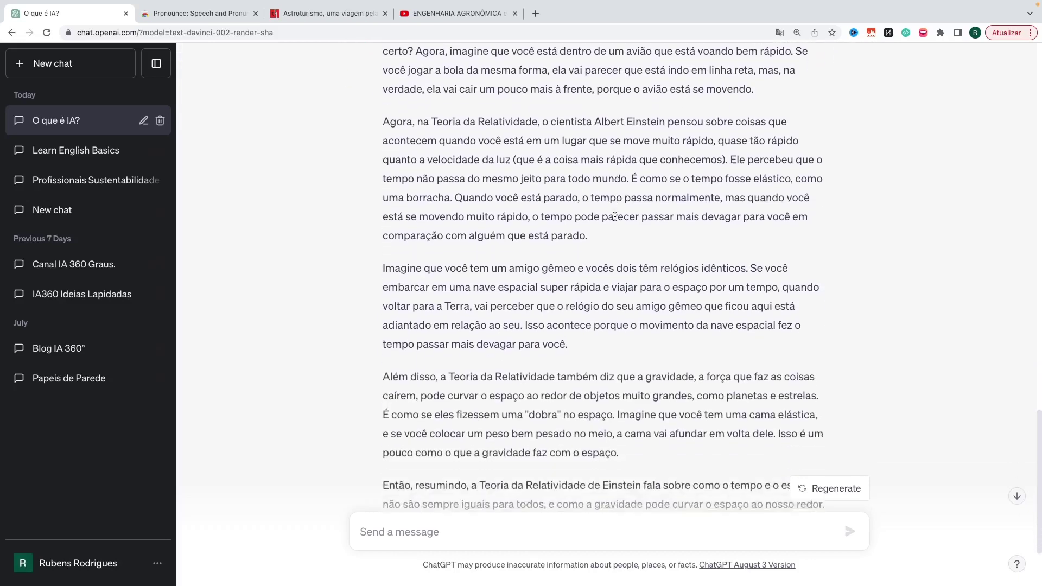
scroll(617, 219, "down", 1)
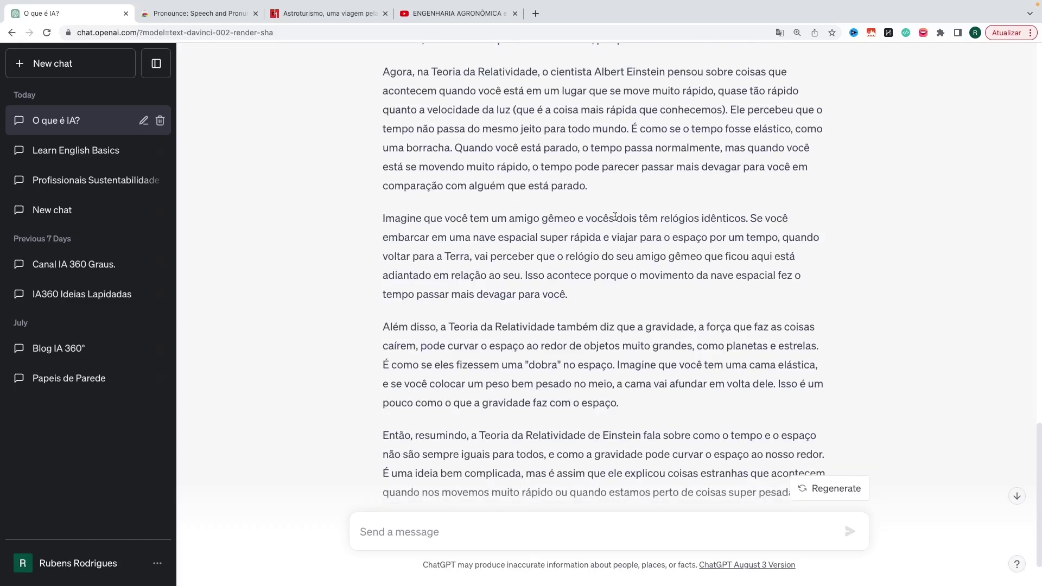
scroll(615, 216, "down", 1)
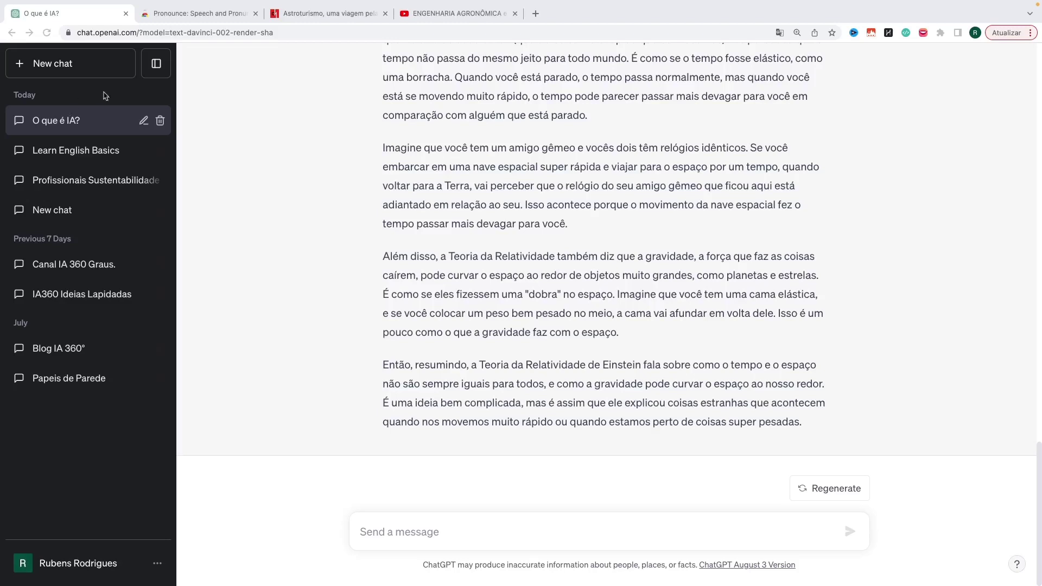
Start a new chat and paste the copied text about the "Descobrimento" do Brasil into the message.
left_click(86, 68)
left_click(396, 523)
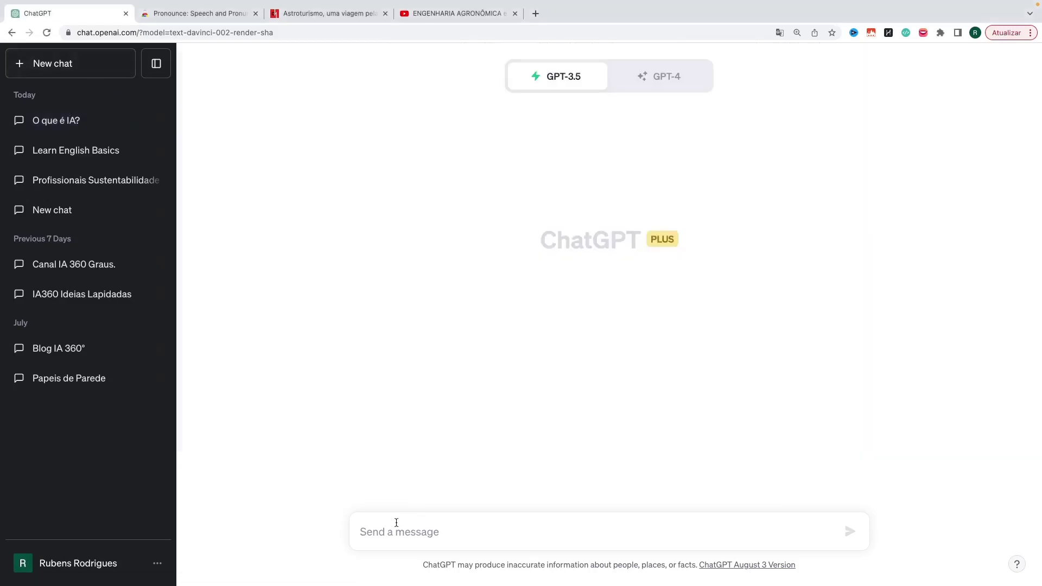
key("super+v")
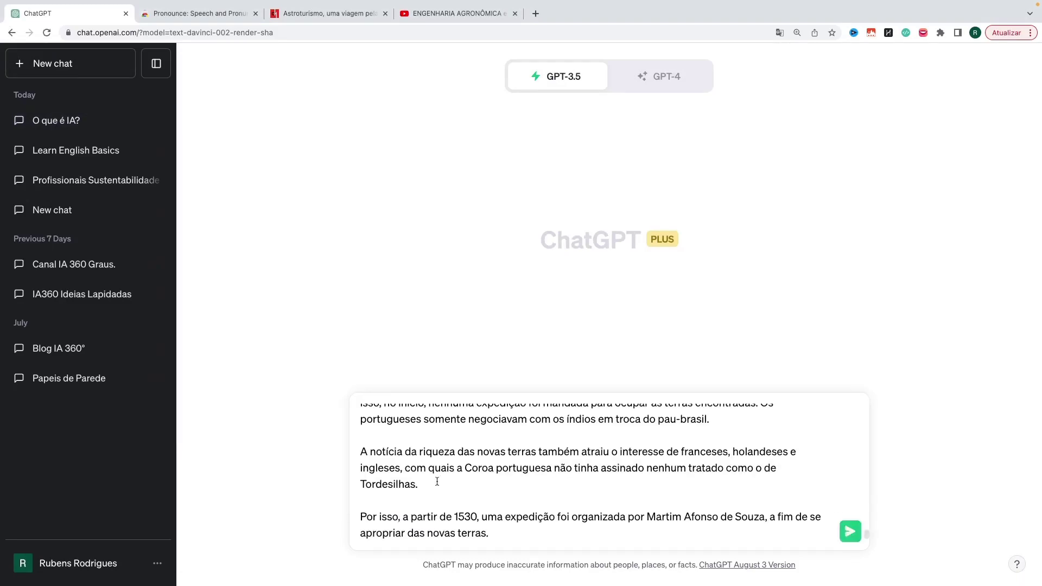
scroll(437, 482, "up", 10)
scroll(436, 482, "up", 5)
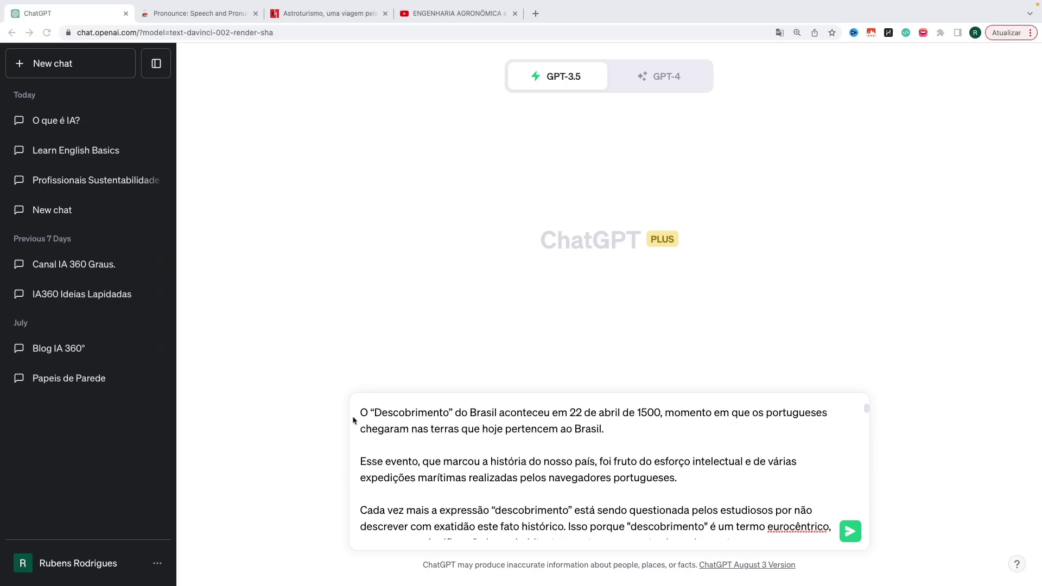
Above the text, add a Portuguese instruction to act as a history teacher asking 10 questions one at a time, awaiting each answer, and send the message.
left_click(370, 418)
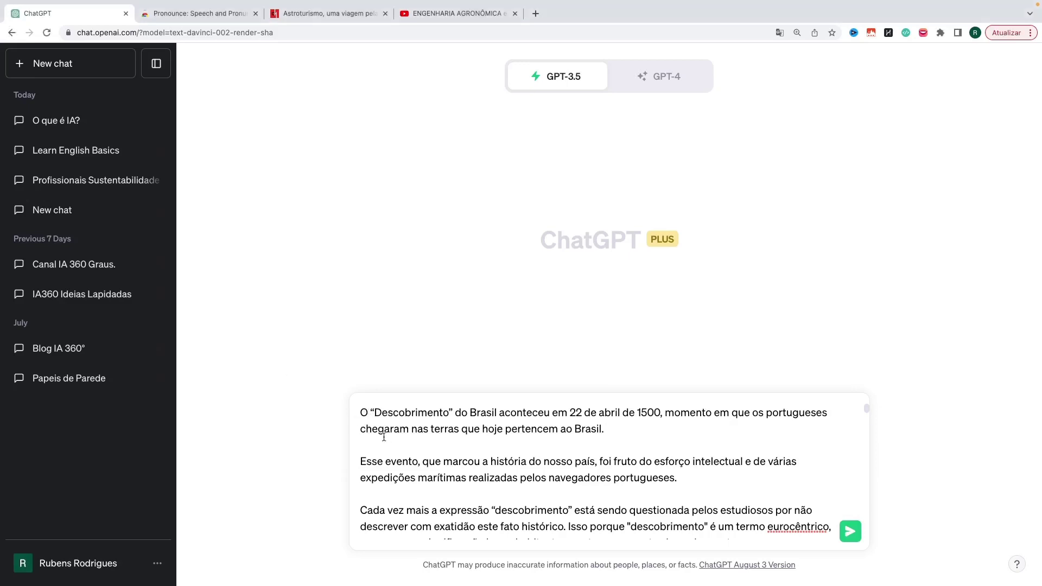
key("Left")
key("shift+Return")
key("Up")
type("Atue como meu professor de história, e me faça 10 perguntas sobre o conteúdo abaixo. Faça a pergunta e espere eu responder. Certifique-se de fazer uma pergunta de cada vez.")
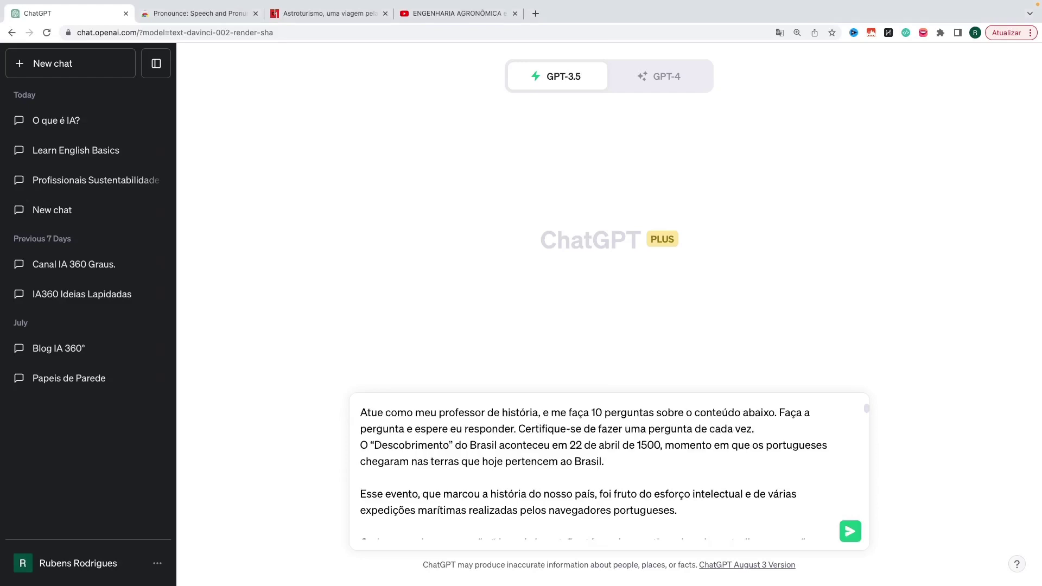
key("shift+Return")
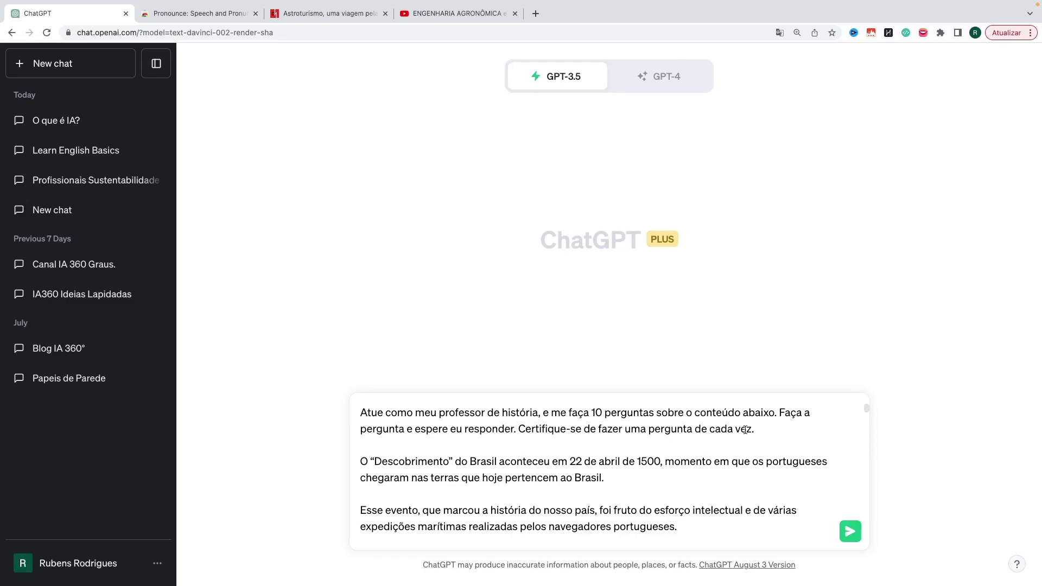
left_click(851, 531)
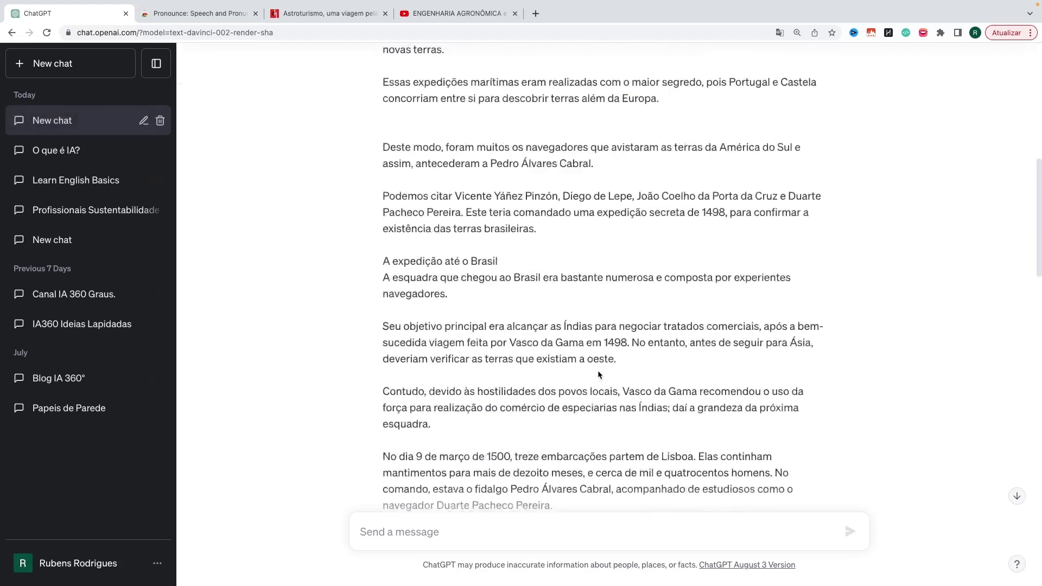
scroll(598, 370, "down", 5)
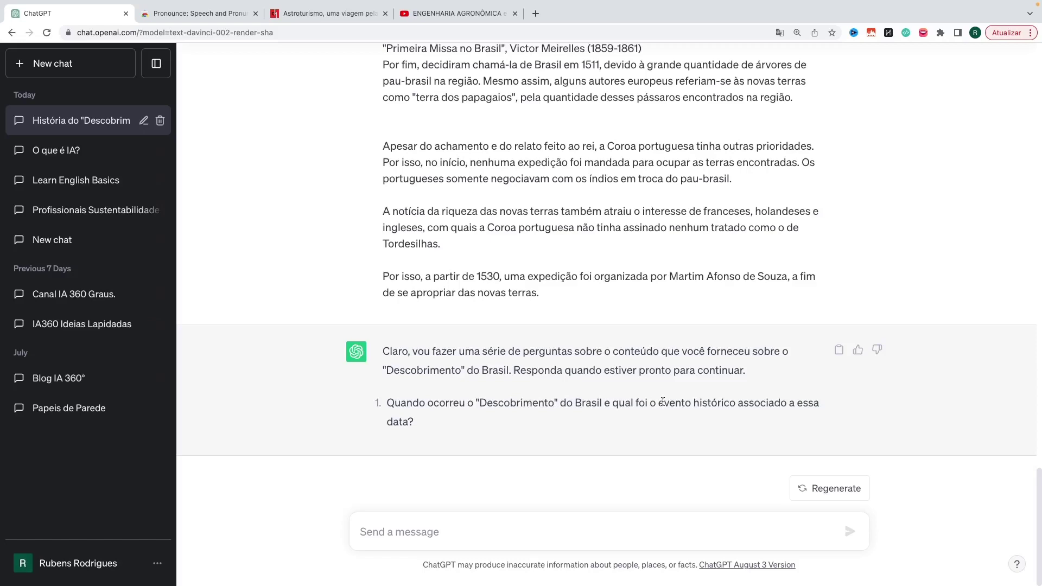
Answer the first history question with "22 de abril de 1500" and the following question with "não sei".
left_click(424, 524)
type("22")
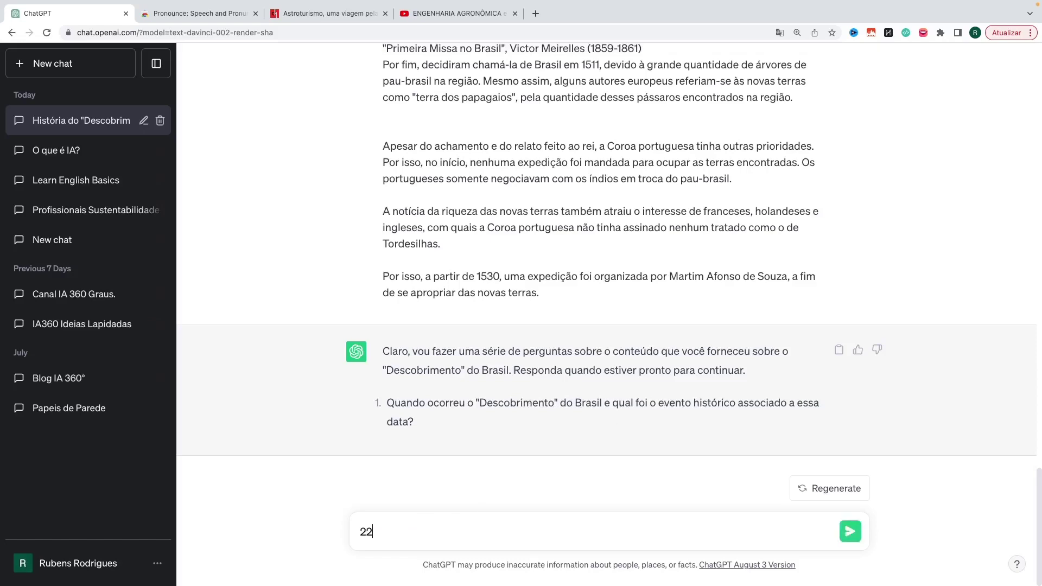
type(" de abril de 1500")
key("Return")
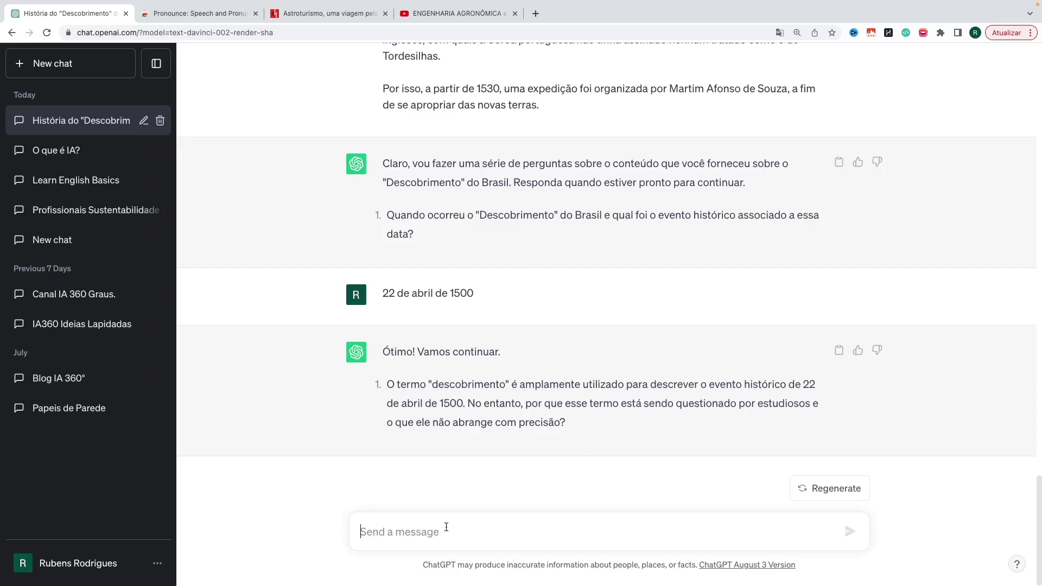
type("não sei")
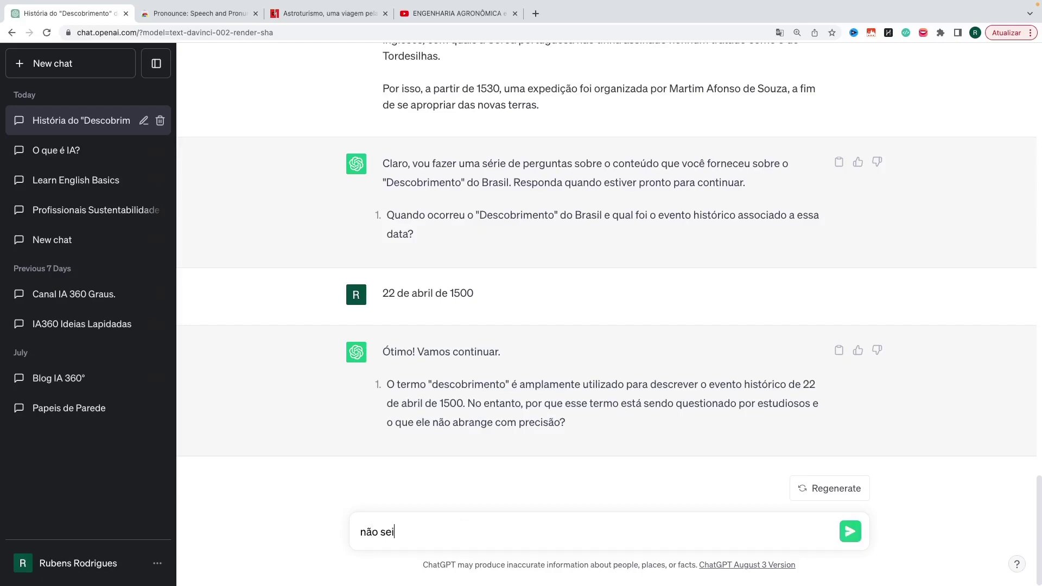
key("Return")
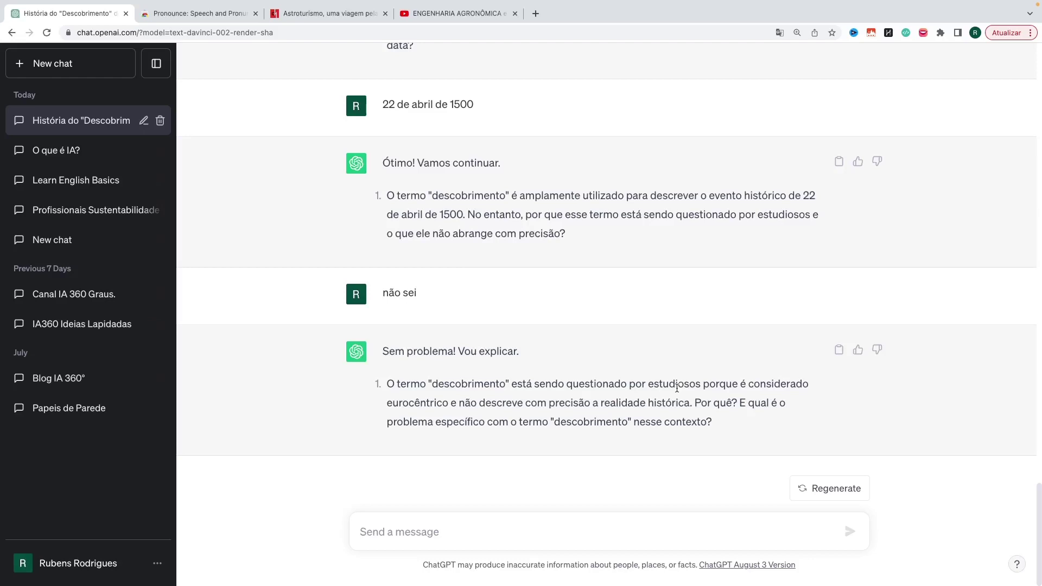
Skip the repeated question about the term "descobrimento" by sending "proxima pergunta".
left_click(542, 523)
type("proxima per")
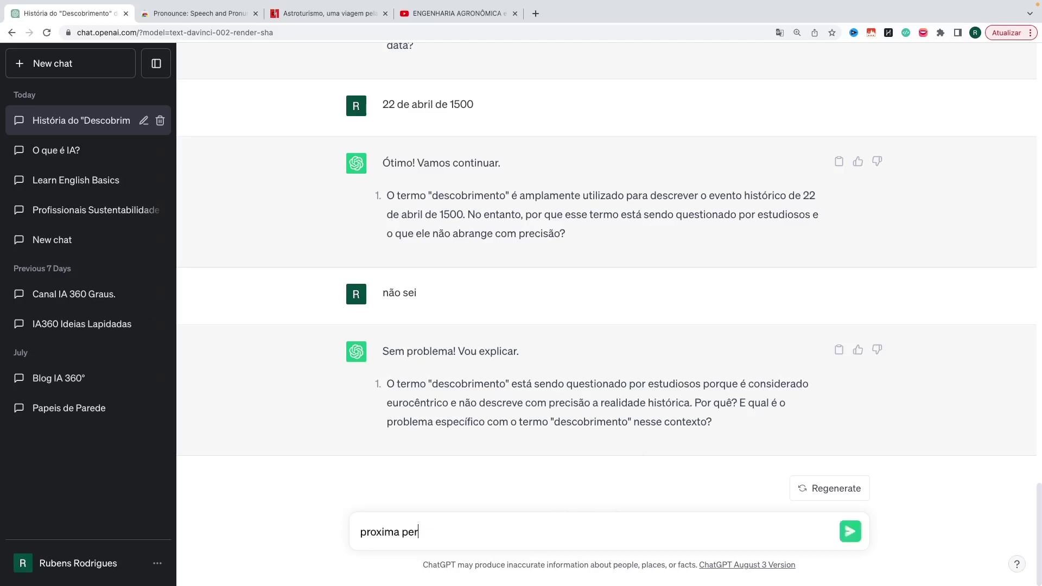
type("gunta")
key("Return")
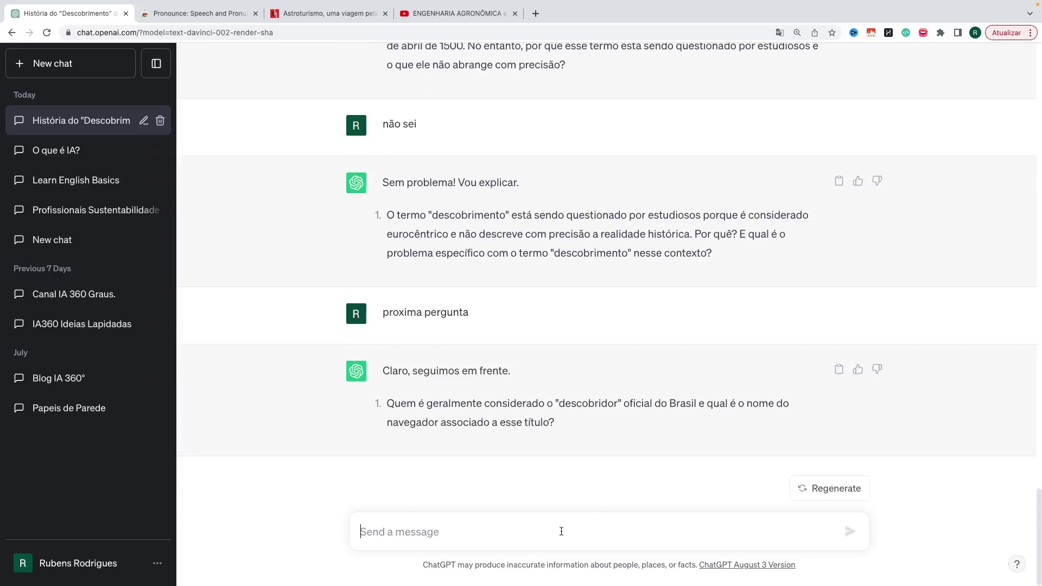
Answer the question about Brazil's official discoverer with "Pedro Alvares Cabral" and the one about earlier navigators with "não sei".
type("Ped")
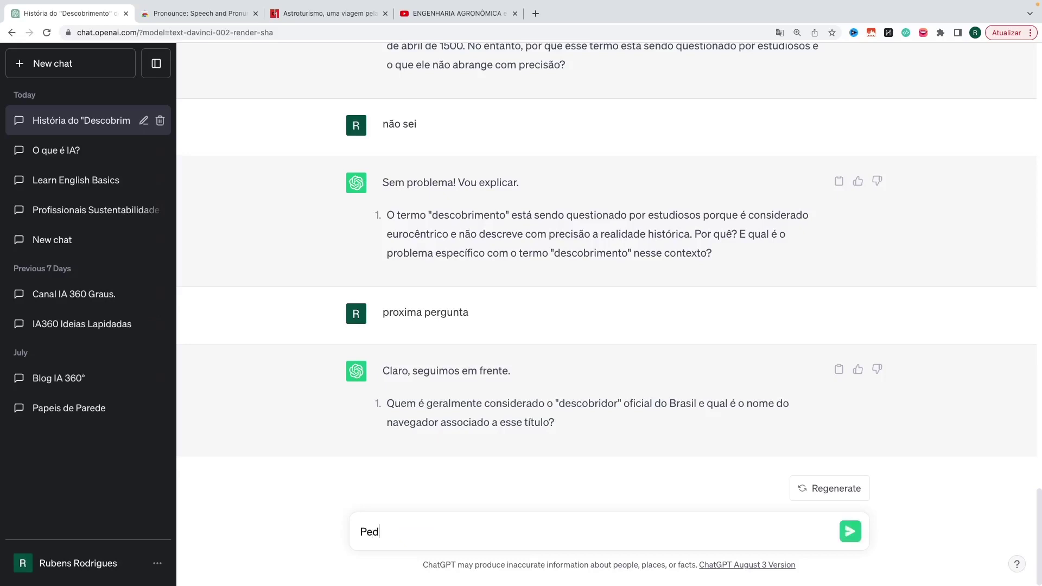
type("ro Alvares Cabral")
key("Return")
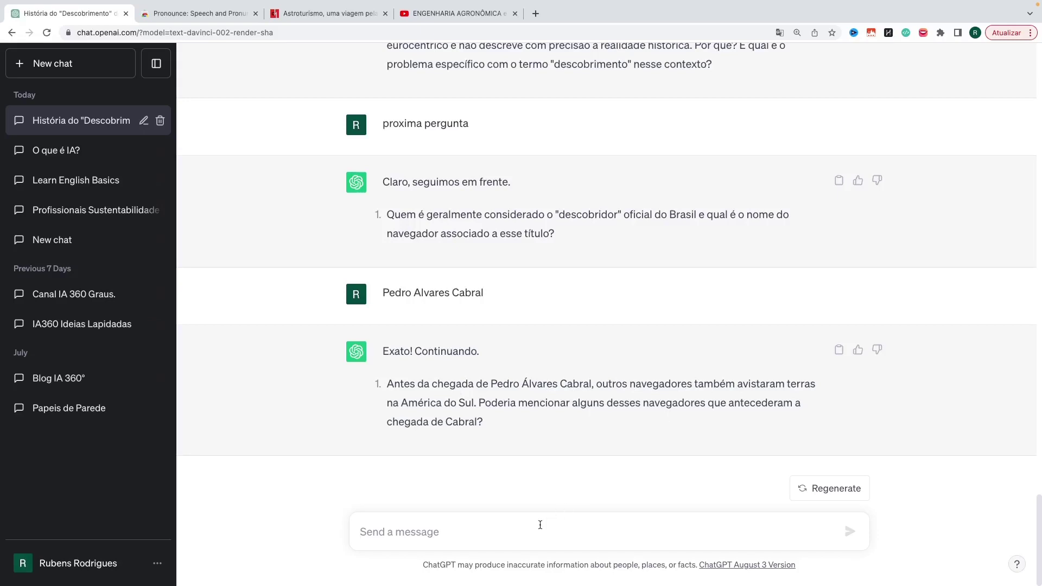
type("não sei")
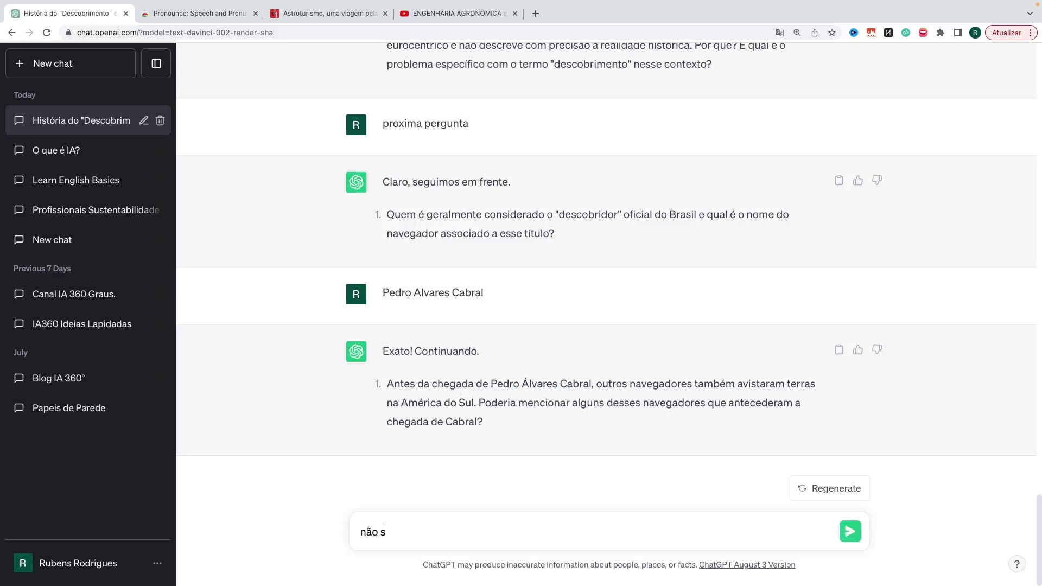
key("Return")
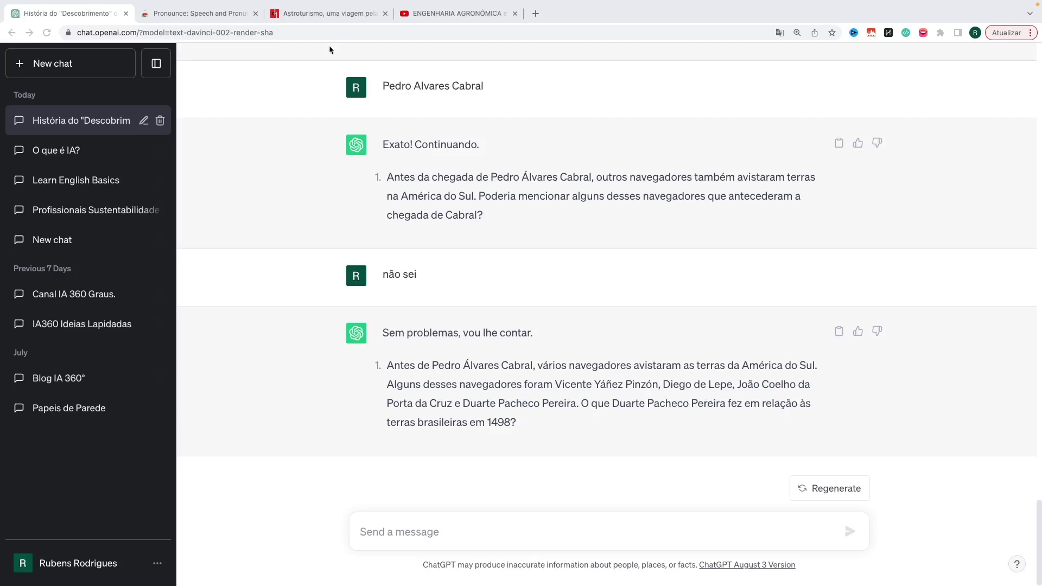
In a new chat, send "Me dê 5 receitas para fazer com peito de frango" and read through the recipes.
left_click(235, 111)
left_click(102, 61)
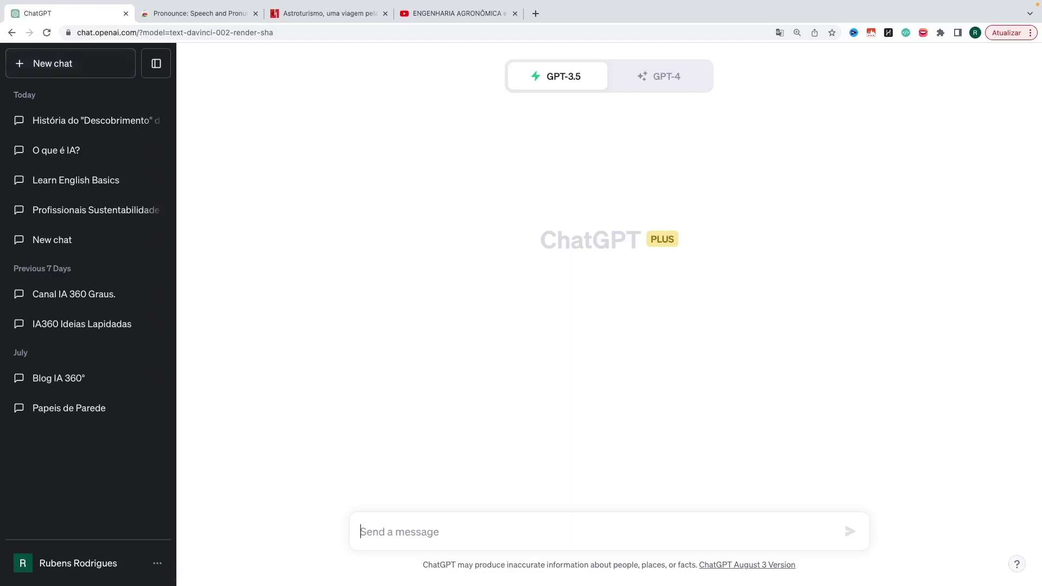
key("super+Tab")
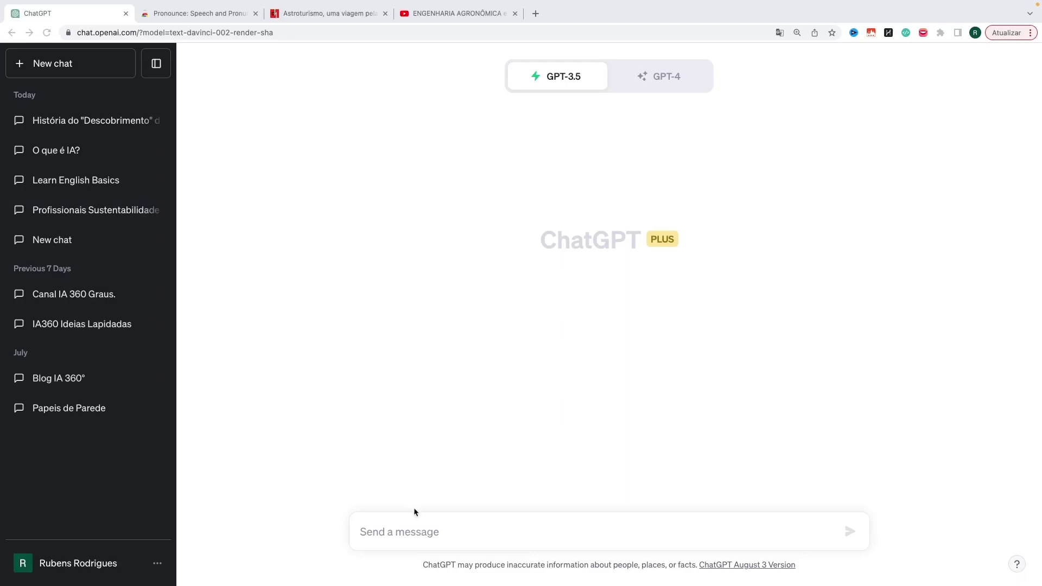
left_click(417, 533)
type("Me dê 5 receitas para fazer com peito de frango")
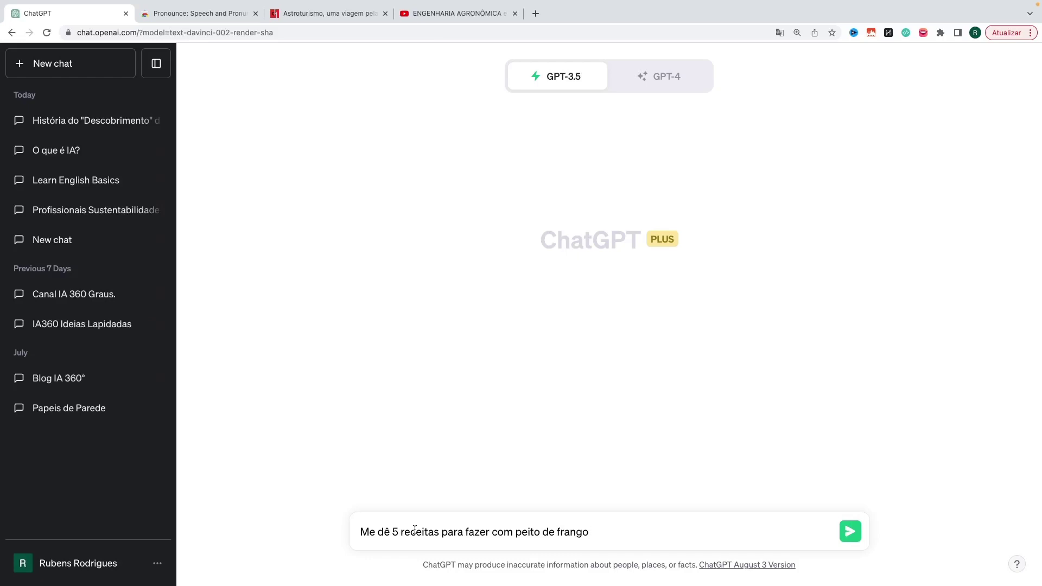
key("Return")
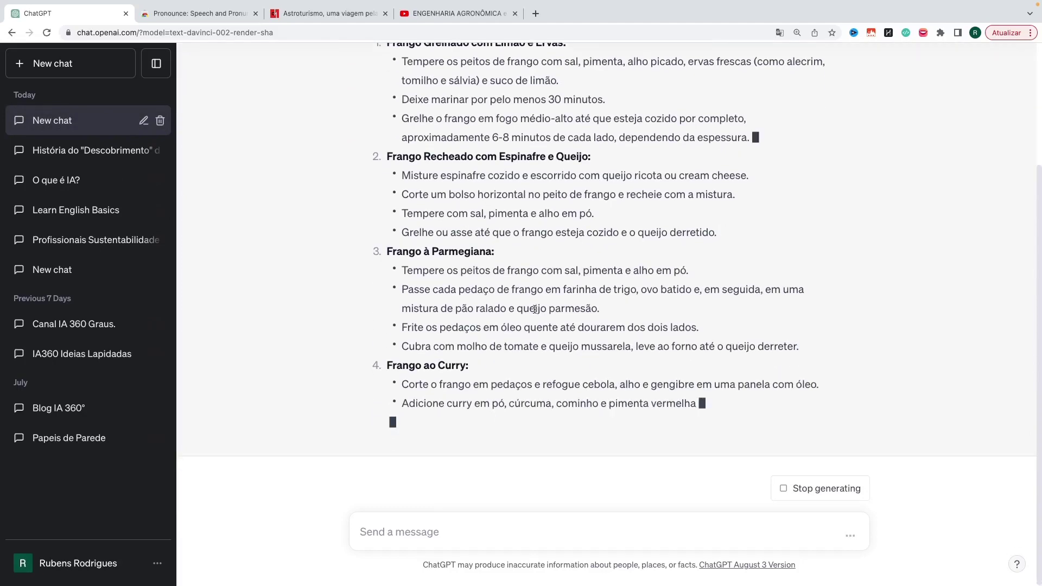
scroll(535, 310, "up", 3)
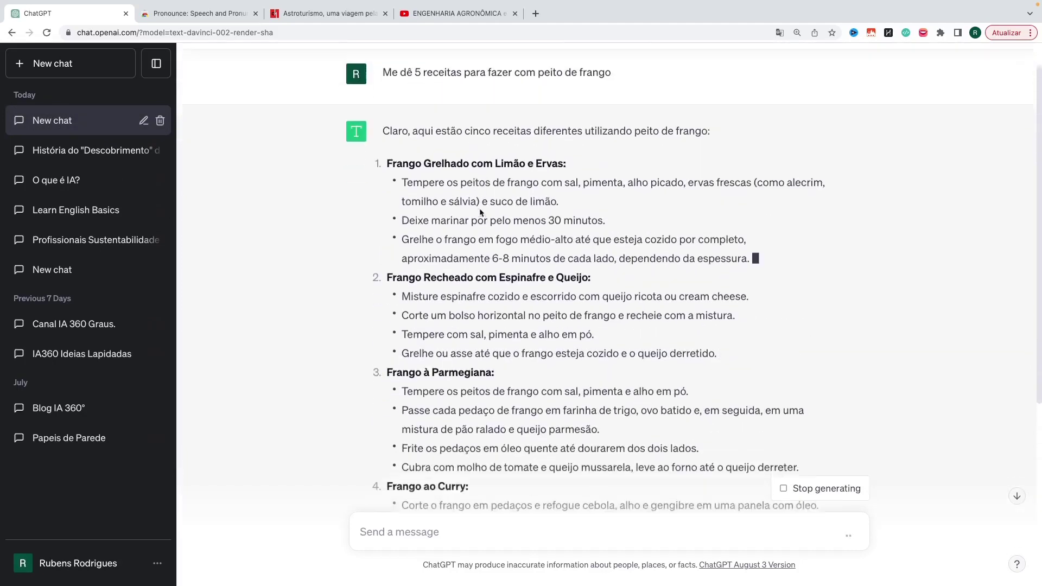
scroll(456, 261, "down", 3)
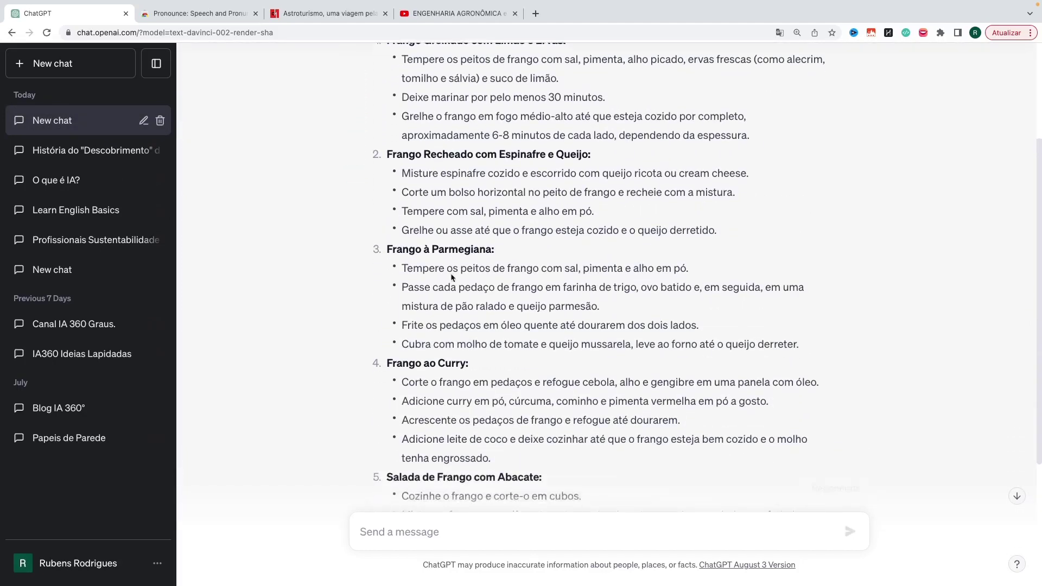
scroll(451, 278, "down", 3)
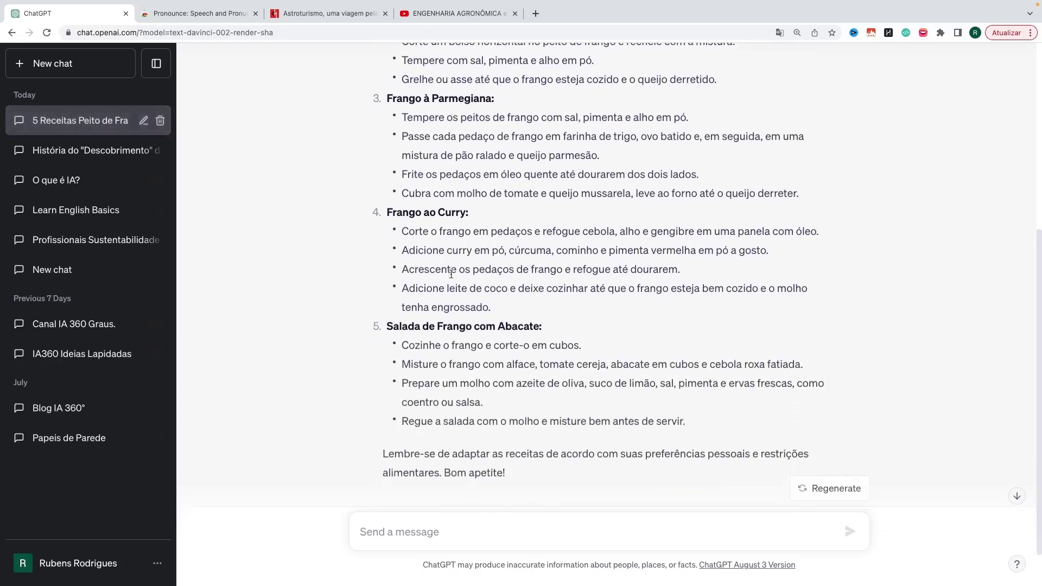
scroll(440, 304, "down", 2)
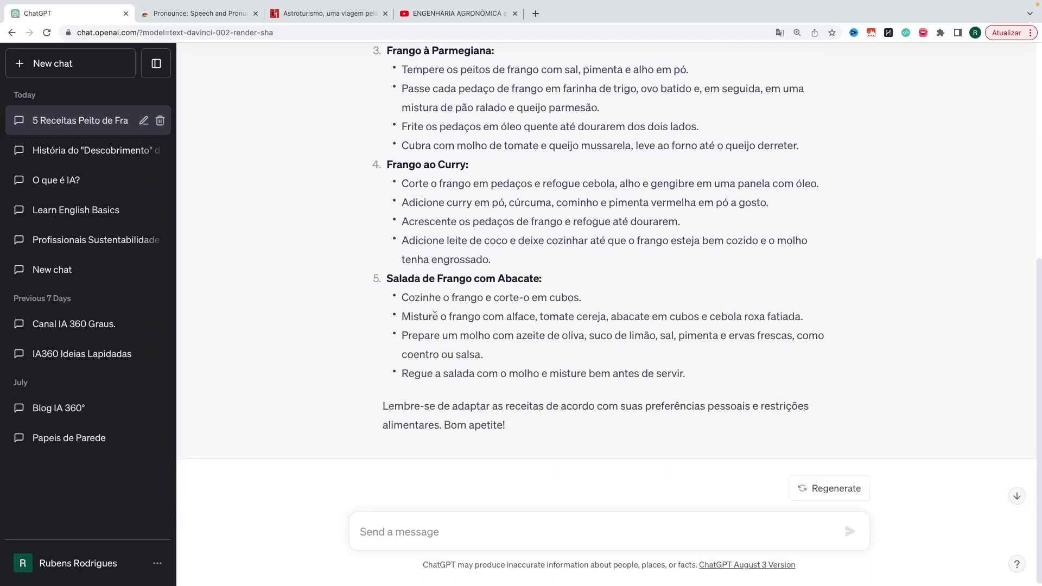
scroll(435, 316, "down", 1)
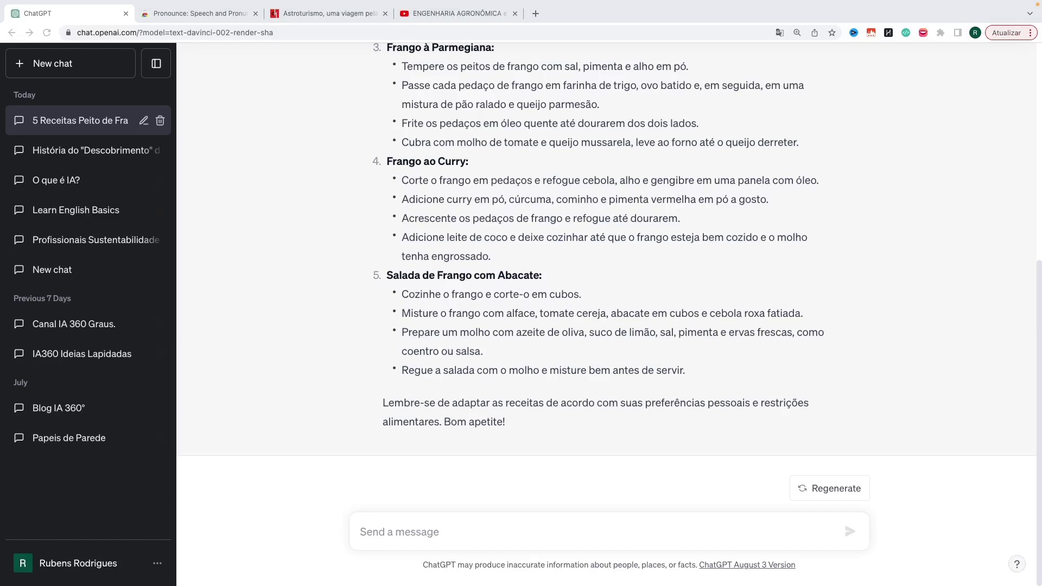
Request in Portuguese 3 chicken breast recipes feeding 2 people from 1 kg of chicken, 3 garlic heads, 1 onion, 1 lemon and 3 potatoes, and read them.
left_click(401, 532)
type("Gere 3 receitas para fazer com peito de frango, leve em consideração que eu tenho os seguintes ingredientes: 1 kg de peito de frango, 3 cabeças de alho, 1 cebola, 1 limão, 3 batatas  A receita deve alimentar 2 pessoas.")
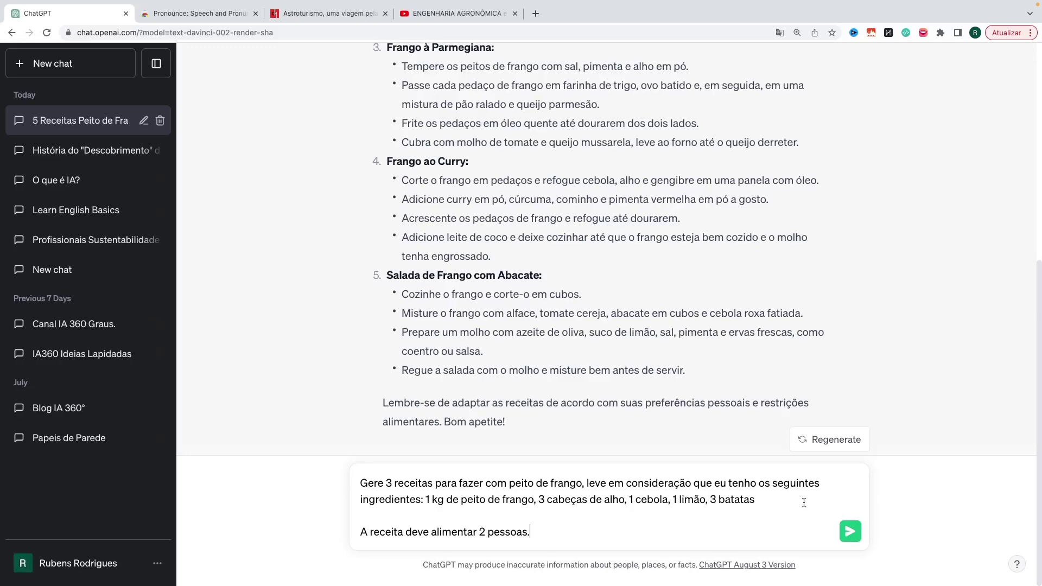
left_click(848, 531)
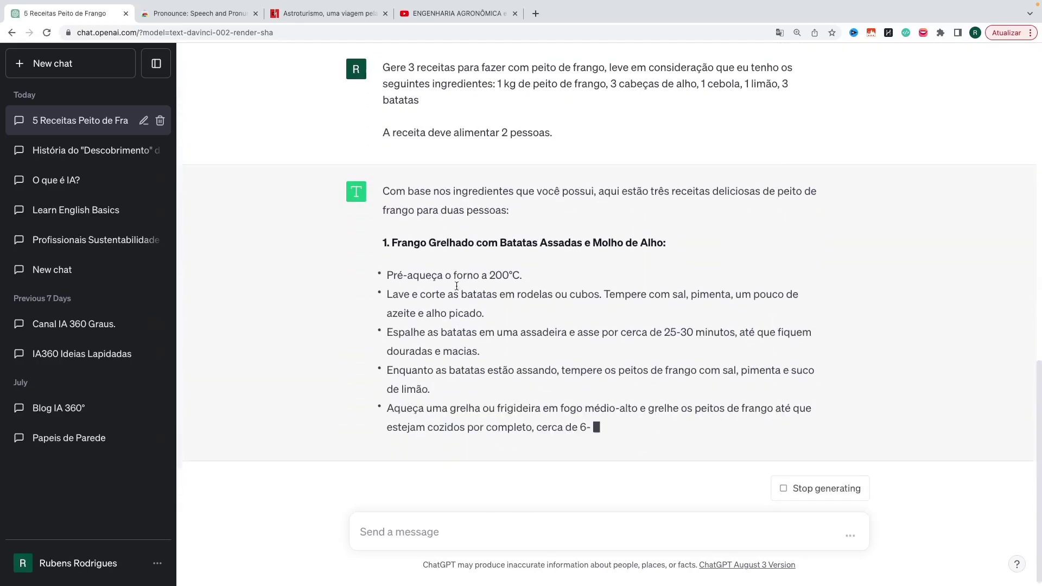
scroll(426, 233, "up", 2)
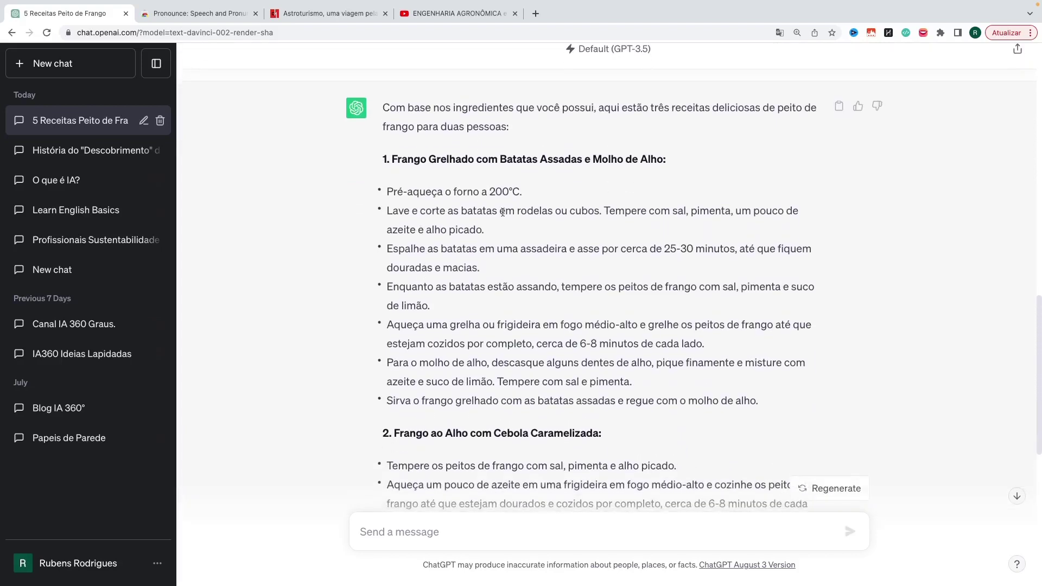
scroll(509, 213, "down", 2)
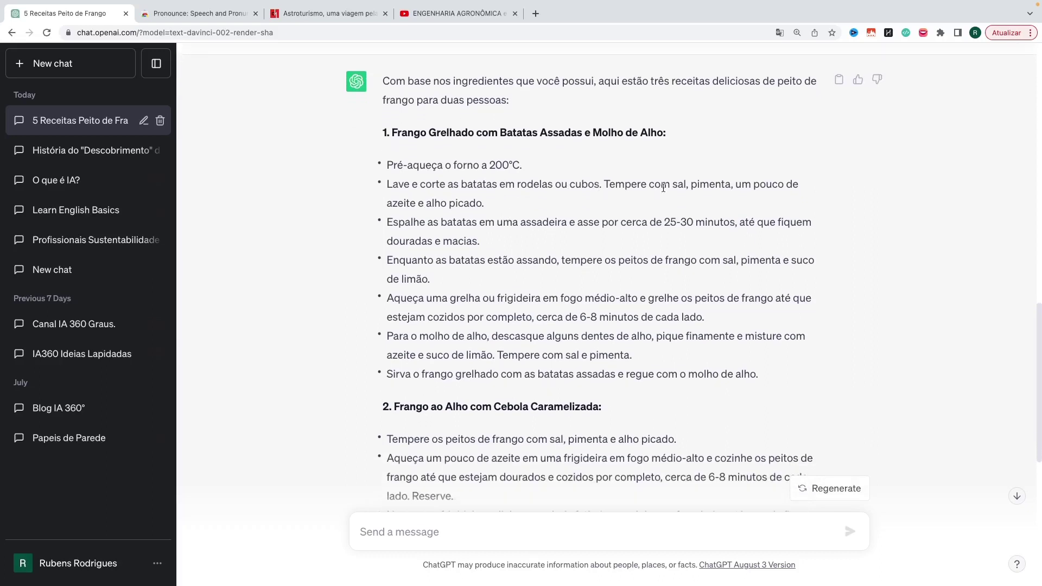
scroll(492, 217, "down", 2)
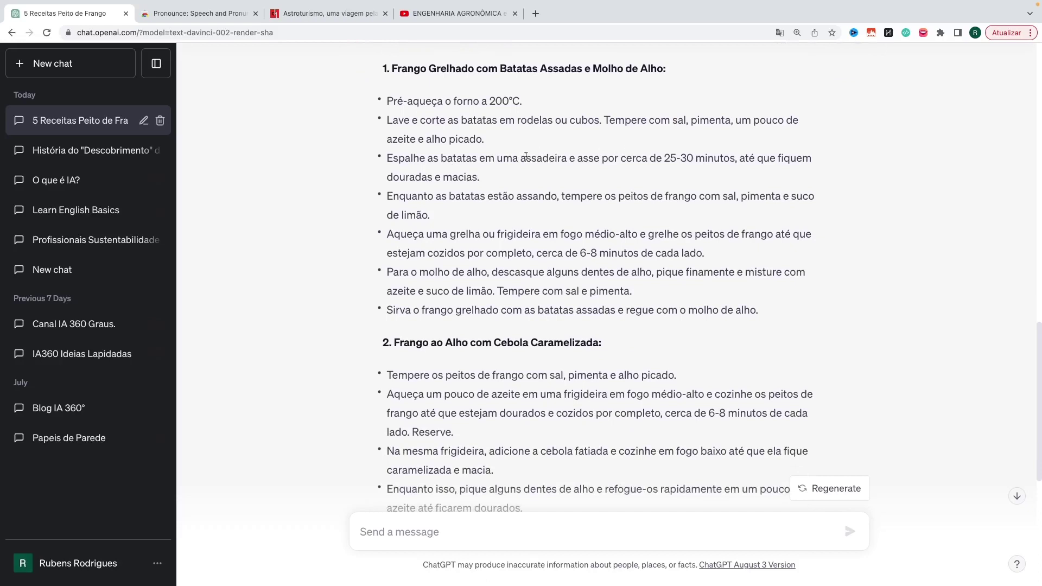
scroll(487, 212, "down", 3)
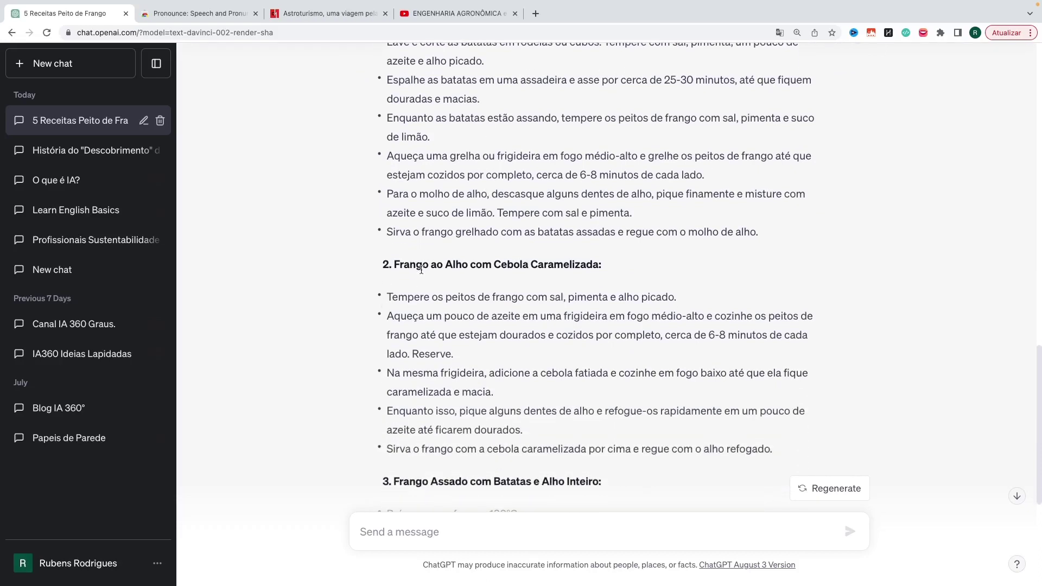
scroll(477, 281, "down", 5)
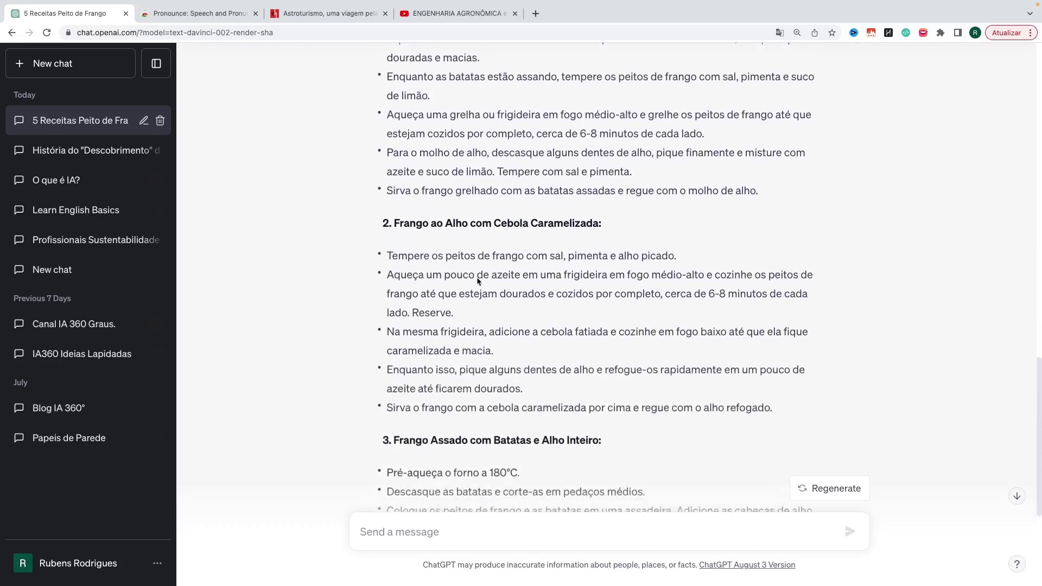
scroll(472, 288, "down", 1)
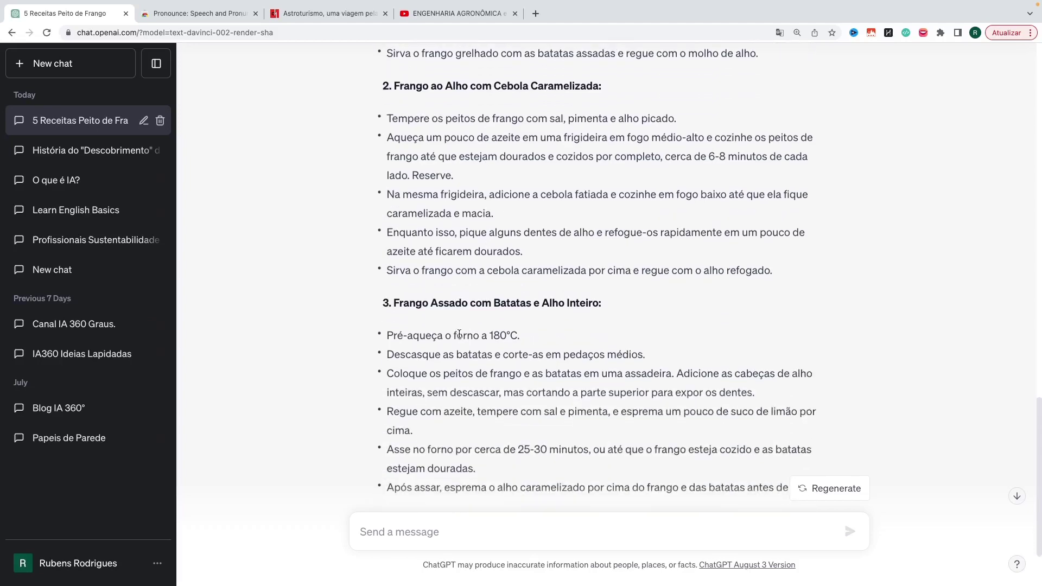
Request in Portuguese a Monday-to-Friday menu cookable in 60 minutes from ingredients including 1 kg chicken breast, 1 kg cubed alcatra, rice, beans and 500 g pasta.
scroll(490, 360, "down", 3)
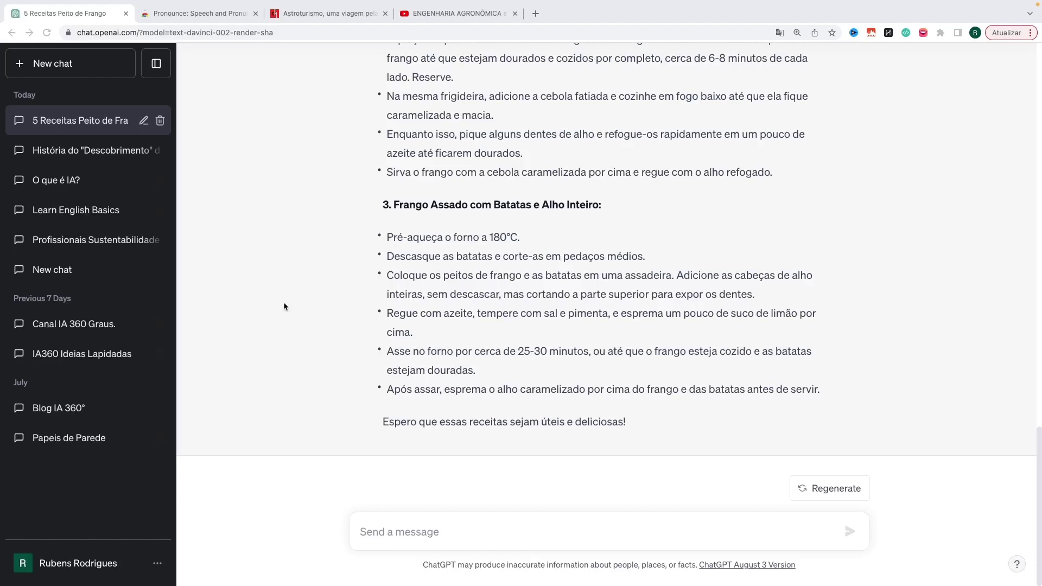
left_click(374, 533)
type("crie um cardápio de segunda a sexta, leve em consideração que eu tenho os ingredientes abaixo e apenas 60 minutos para cozinhar.  1kg Peito de Frango, 1 kgAlcatra picada em cubos, 4 cabeças de alho, 3 cebolas, 1kg de arroz(cru), 1kg de feijão(cru), sal, 500Gr de macarrão, 200gr de queijo parmesão, molho de tomate, salsa, cebolinha, 5 cenouras, 3 tomates")
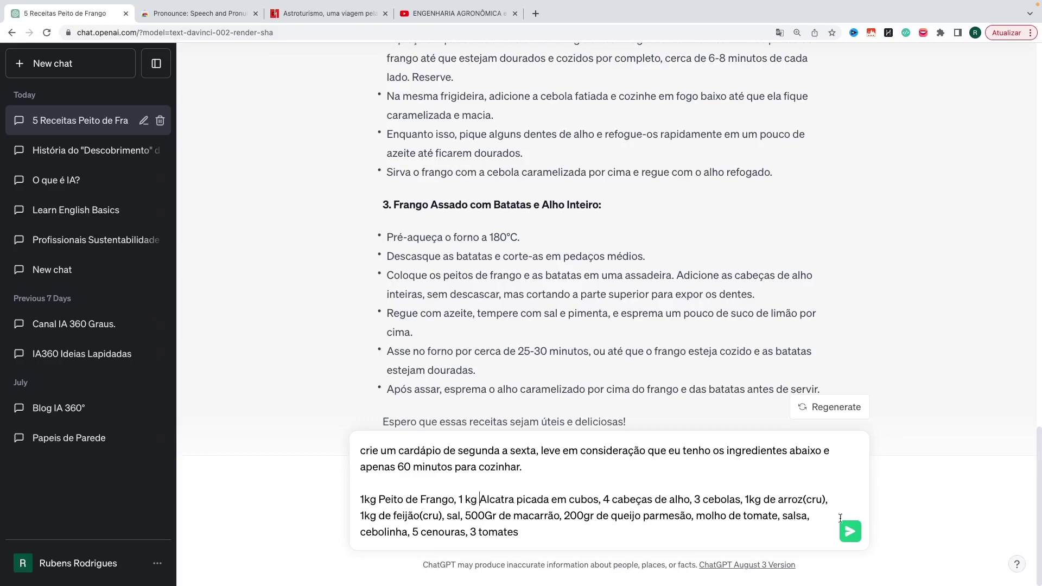
left_click(850, 532)
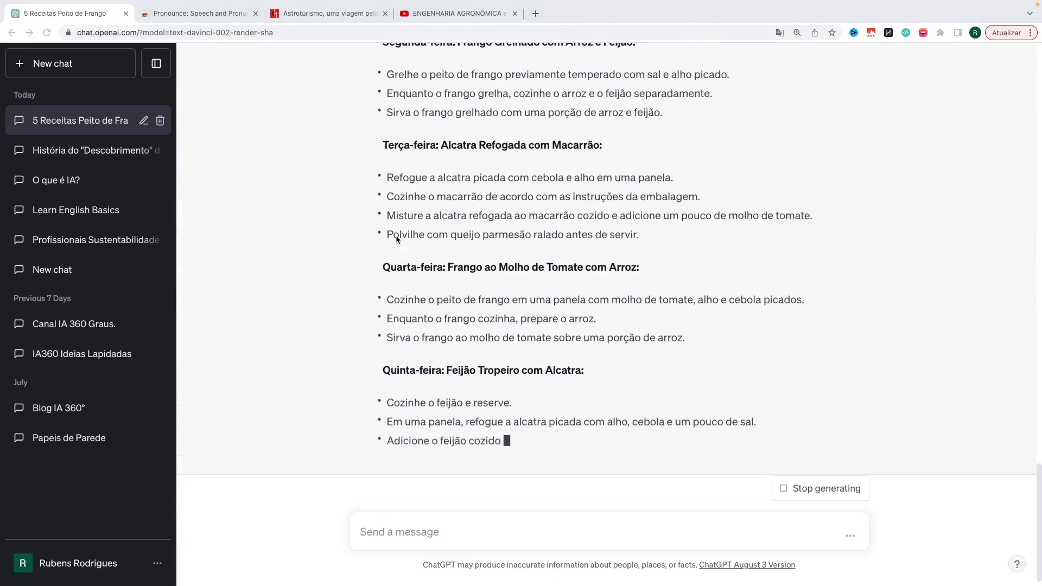
Read through the weekly menu from Monday to Friday, checking each day's dish and its preparation steps.
scroll(396, 235, "up", 5)
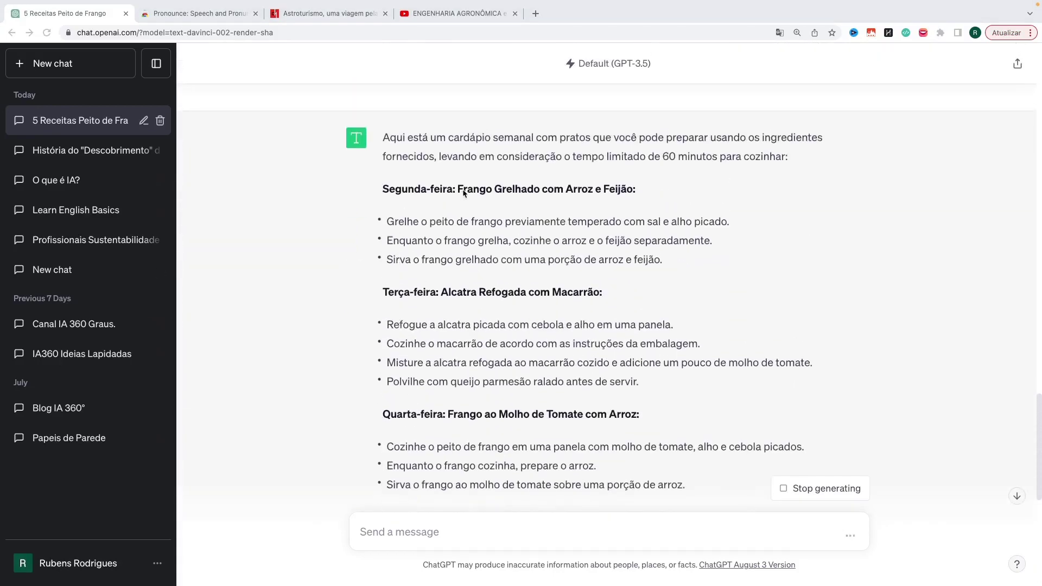
scroll(520, 255, "down", 1)
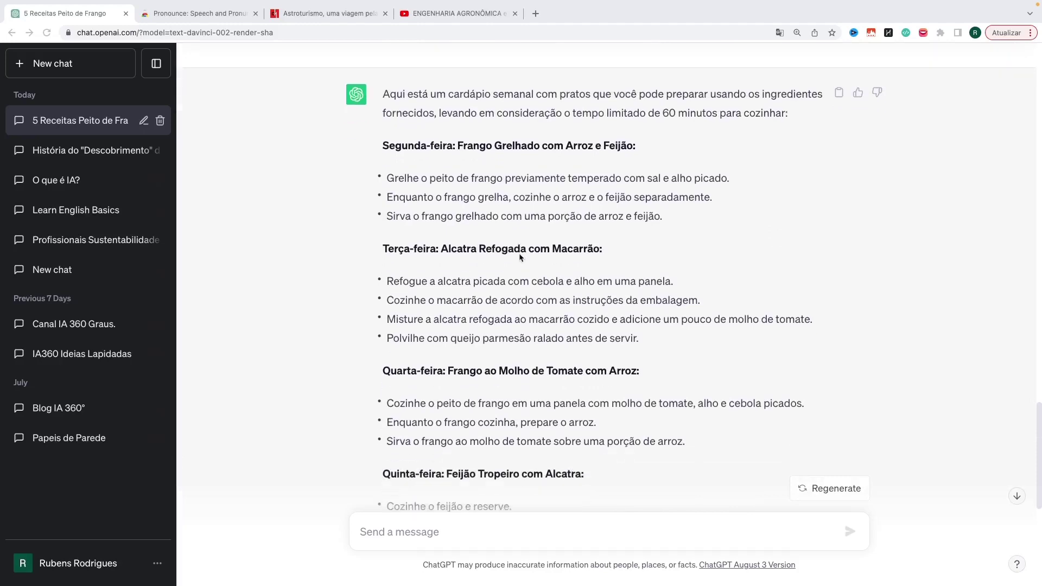
scroll(540, 268, "down", 2)
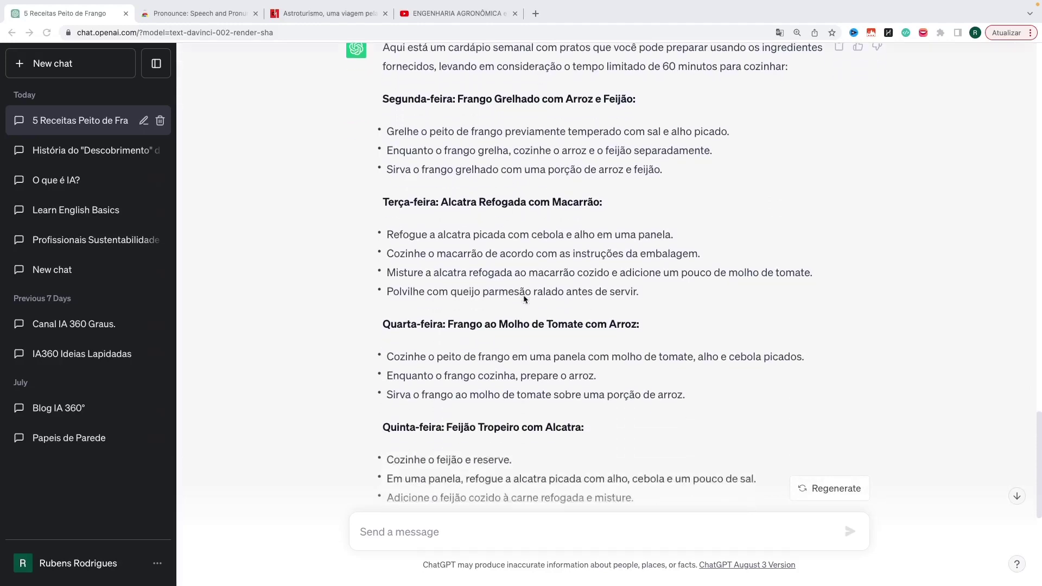
scroll(603, 289, "down", 2)
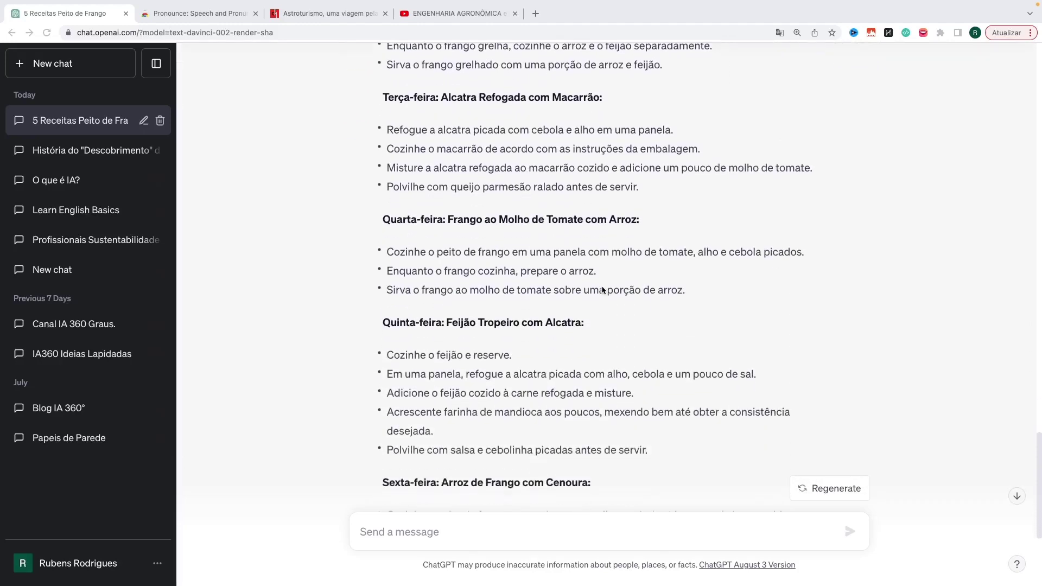
scroll(526, 332, "down", 4)
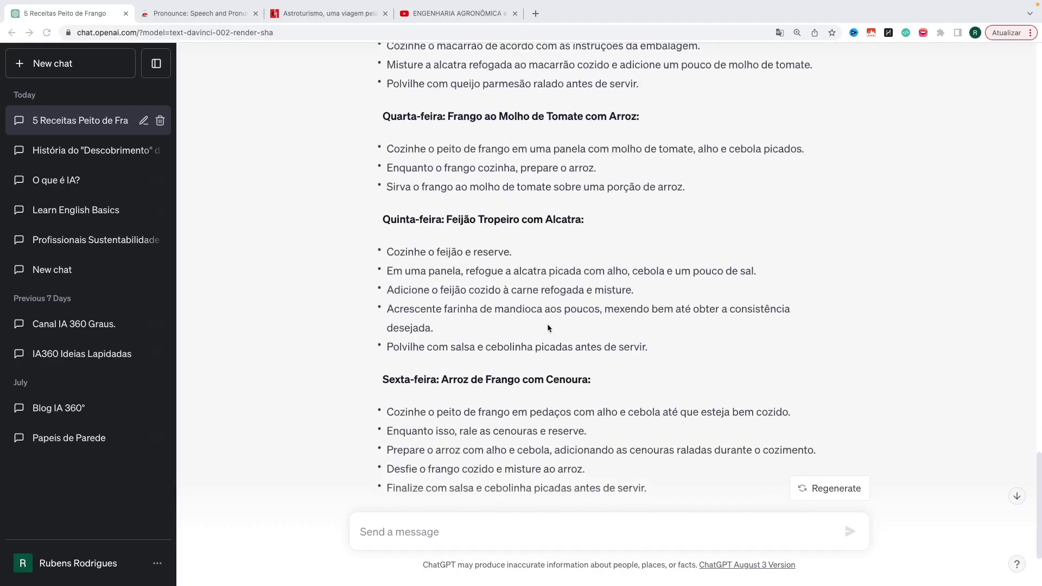
scroll(452, 358, "down", 1)
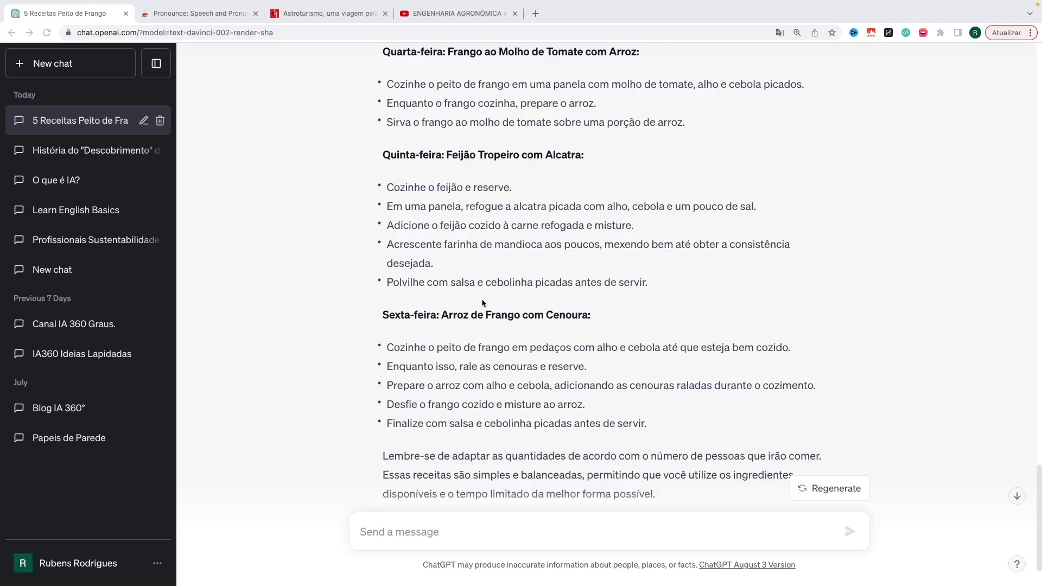
scroll(549, 256, "up", 5)
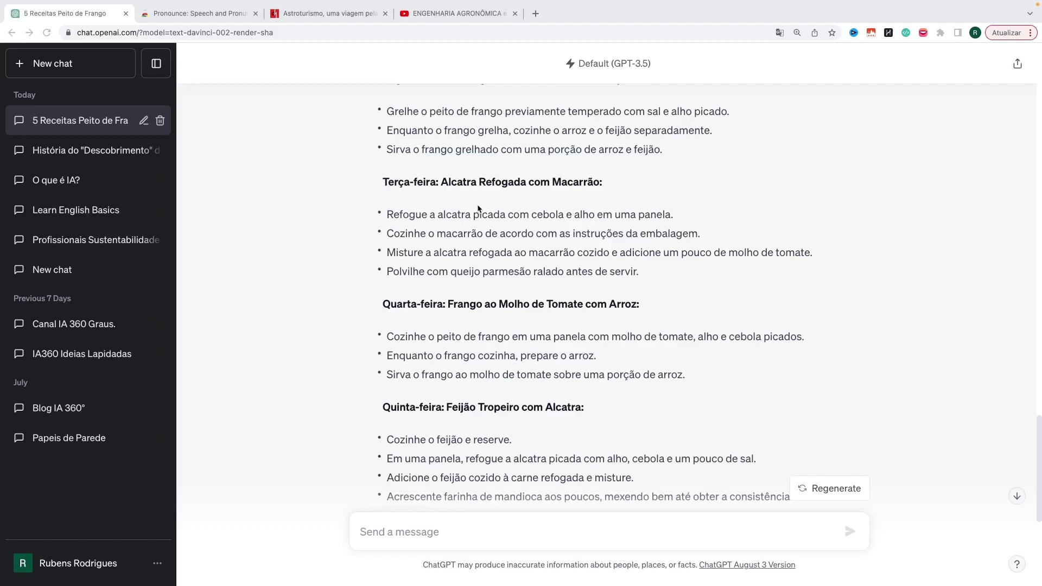
scroll(474, 267, "up", 1)
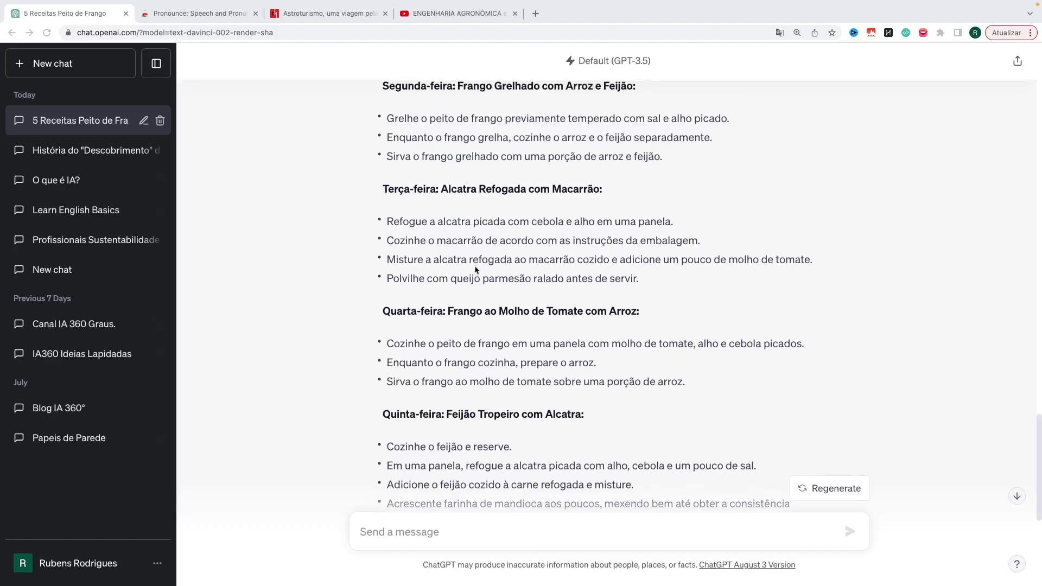
scroll(476, 267, "up", 3)
scroll(493, 209, "down", 2)
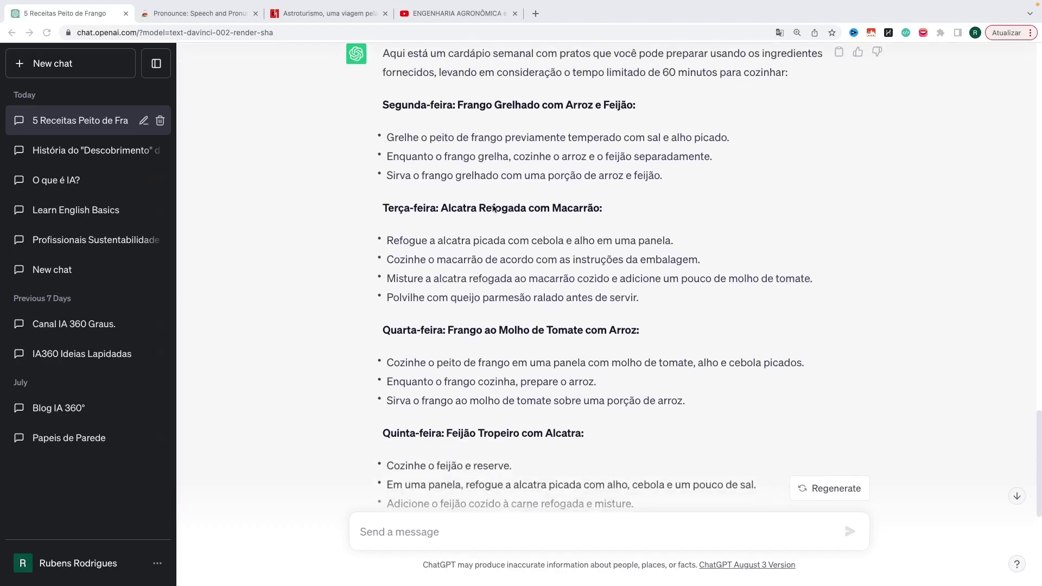
scroll(493, 209, "down", 6)
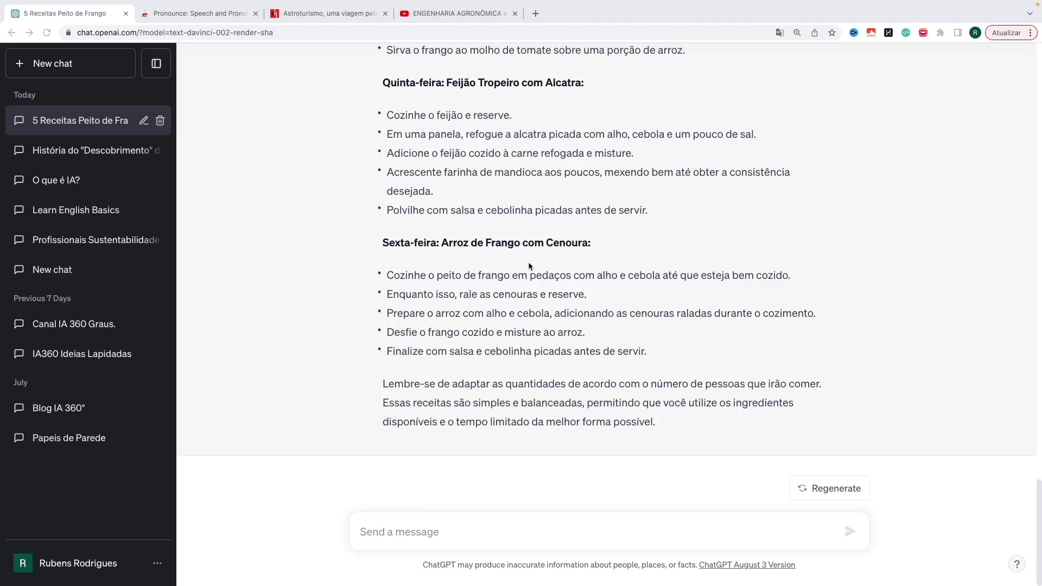
In a new chat, request in Portuguese an empathetic e-mail from a tech store owner to a major client whose Macbook Air failed after 3 months.
left_click(93, 65)
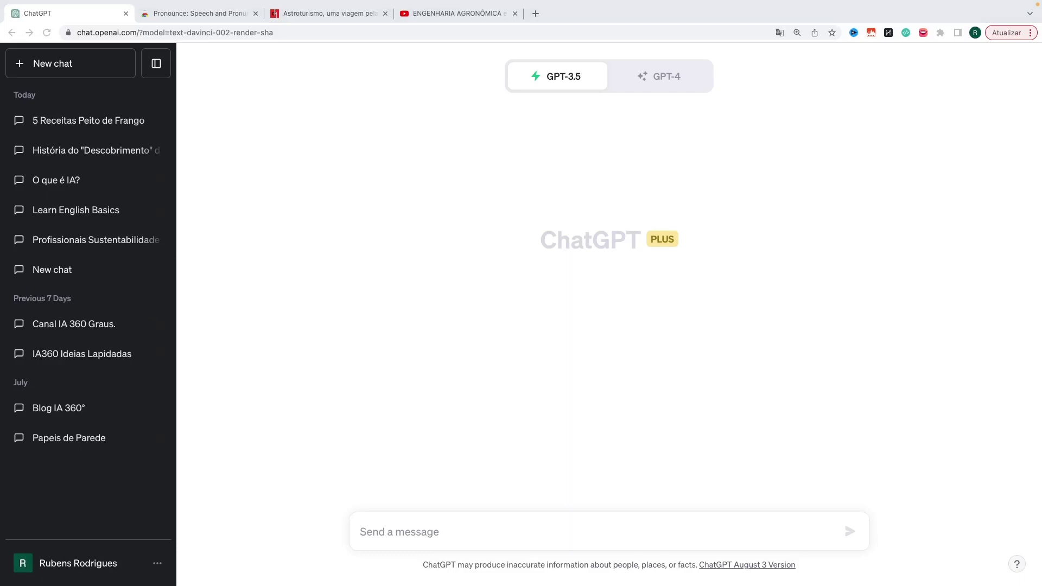
left_click(431, 530)
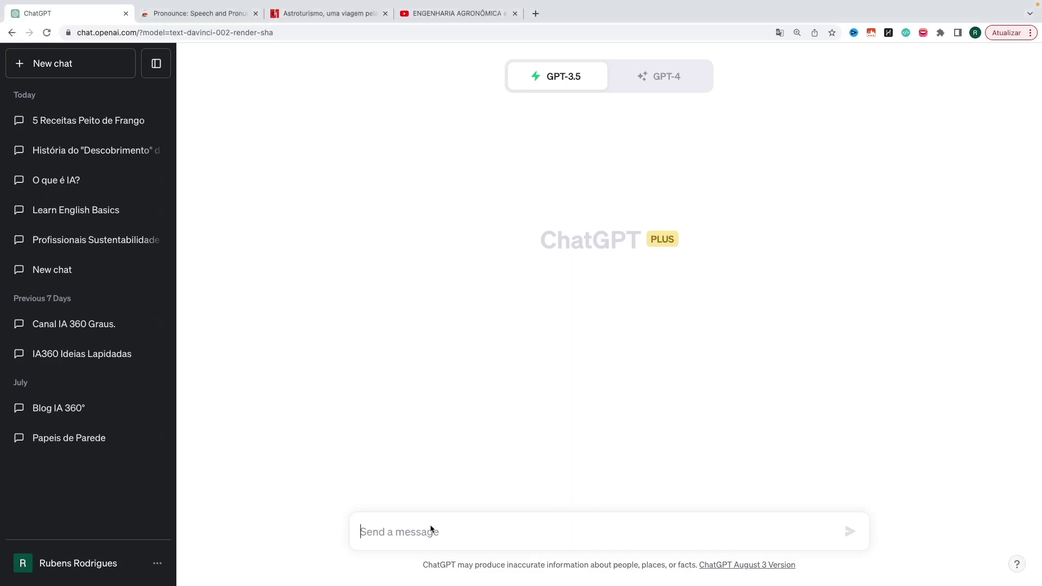
type("Eu sou dono de uma loja de tecnologia que atua vendendo computadores, notebooks e celulares. Um cliente comprou um Macbook Air e com apenas 3 meses de uso o notebook parou de funcionar. Ele é um dos maiores clientes da loja e esta muito irritado e insatisfeito com a compra.  Preciso que você crie um e-mail para enviar ao cliente me ajudando a reverter essa situação, seja empático.")
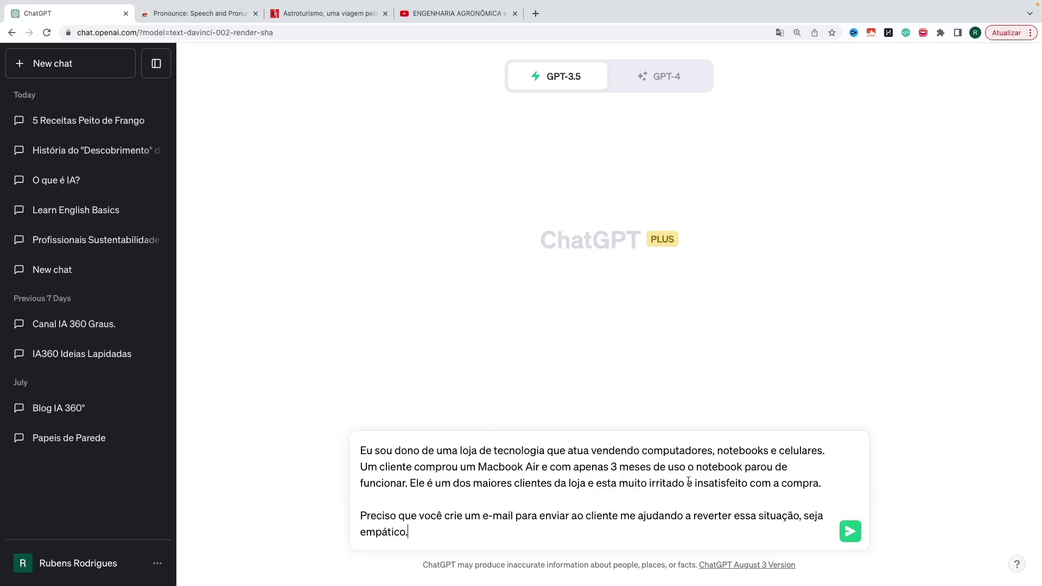
left_click(850, 532)
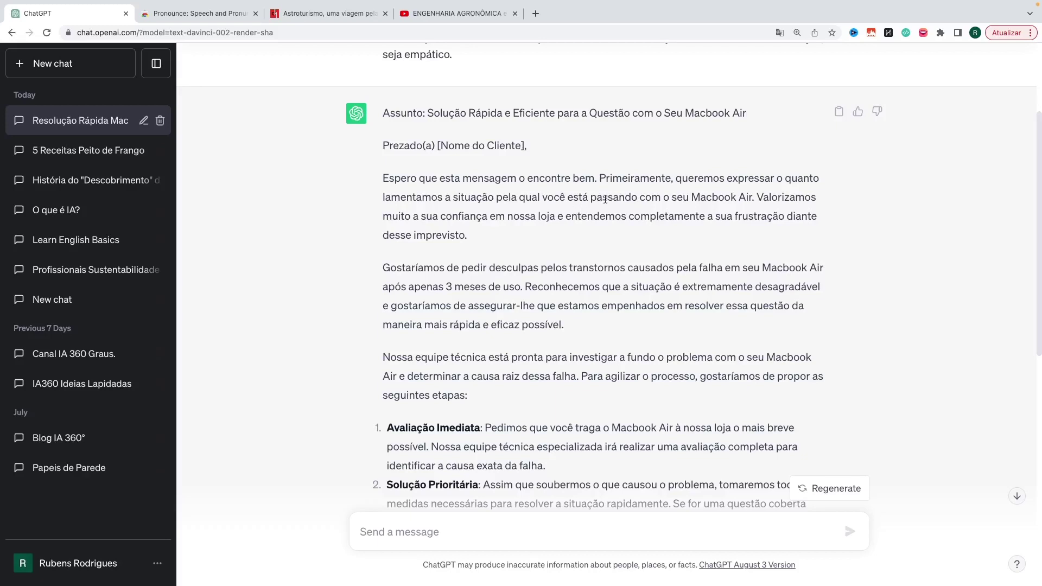
Read the generated customer e-mail through to its signature, examining the apology and the three proposed steps for the Macbook Air problem.
scroll(514, 191, "down", 1)
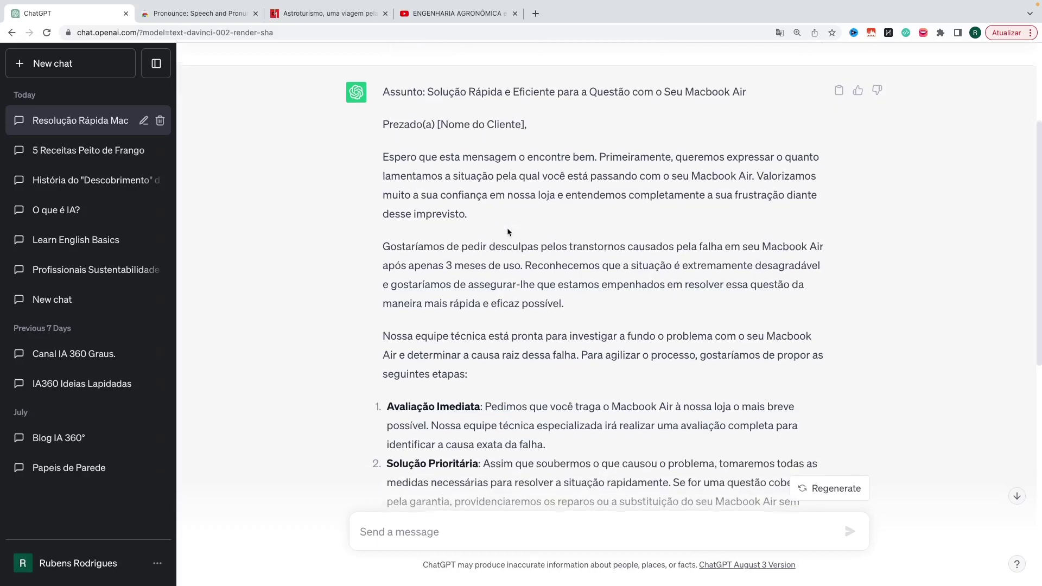
scroll(439, 186, "down", 4)
scroll(545, 181, "down", 1)
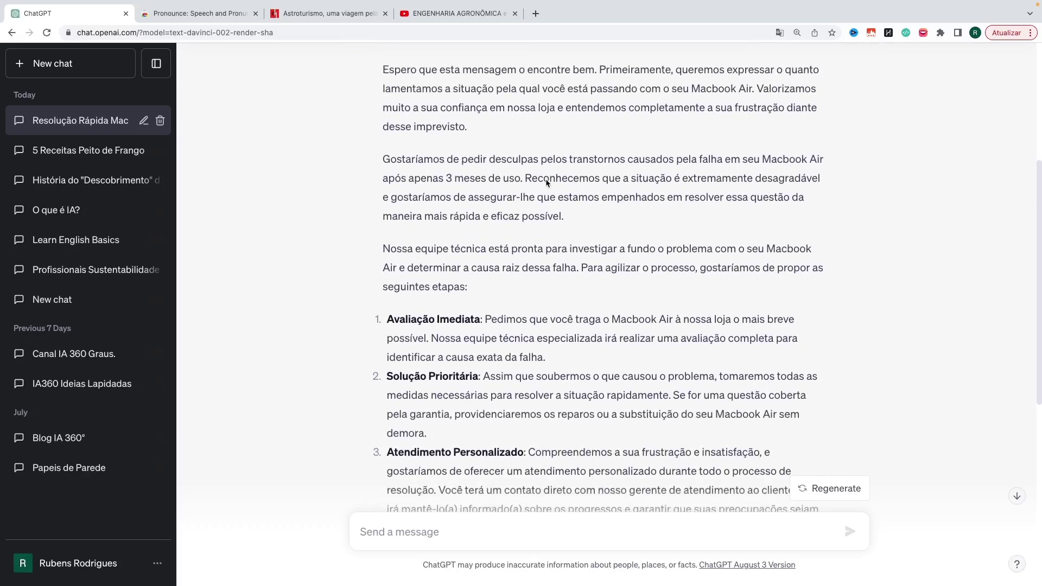
scroll(490, 228, "down", 3)
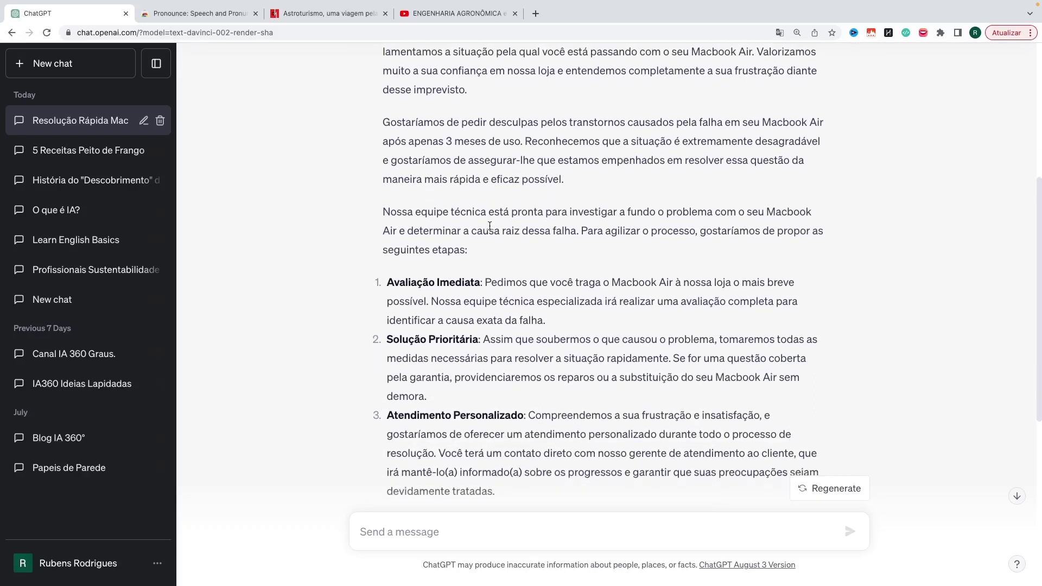
scroll(489, 226, "down", 4)
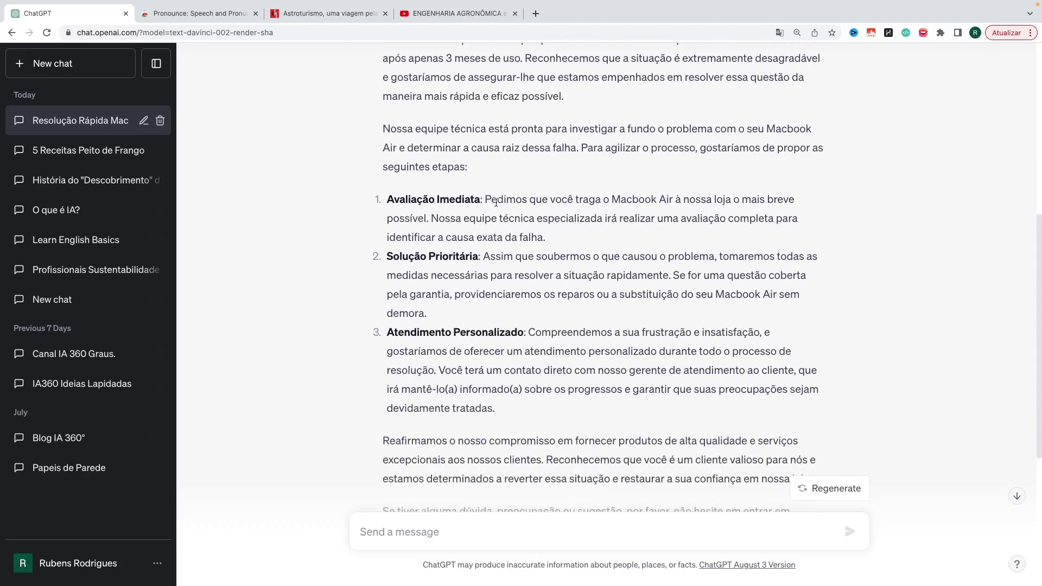
double_click(431, 257)
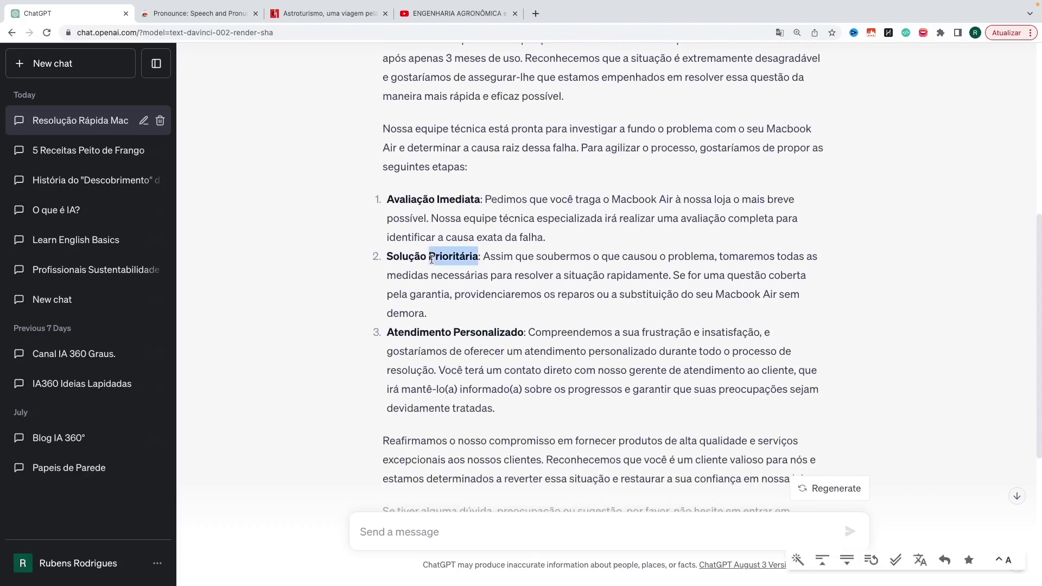
scroll(438, 300, "down", 1)
double_click(443, 278)
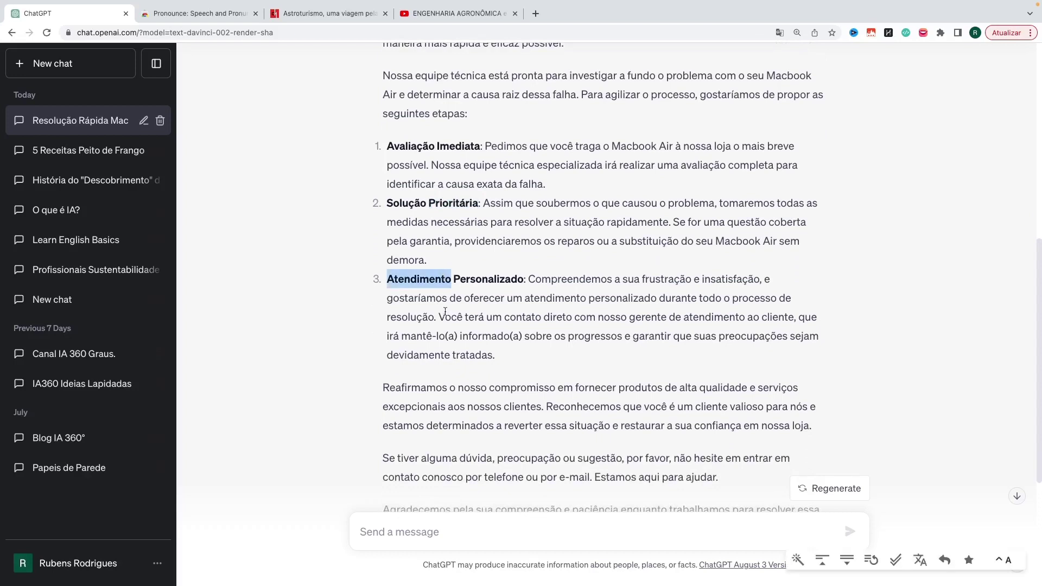
scroll(446, 326, "down", 2)
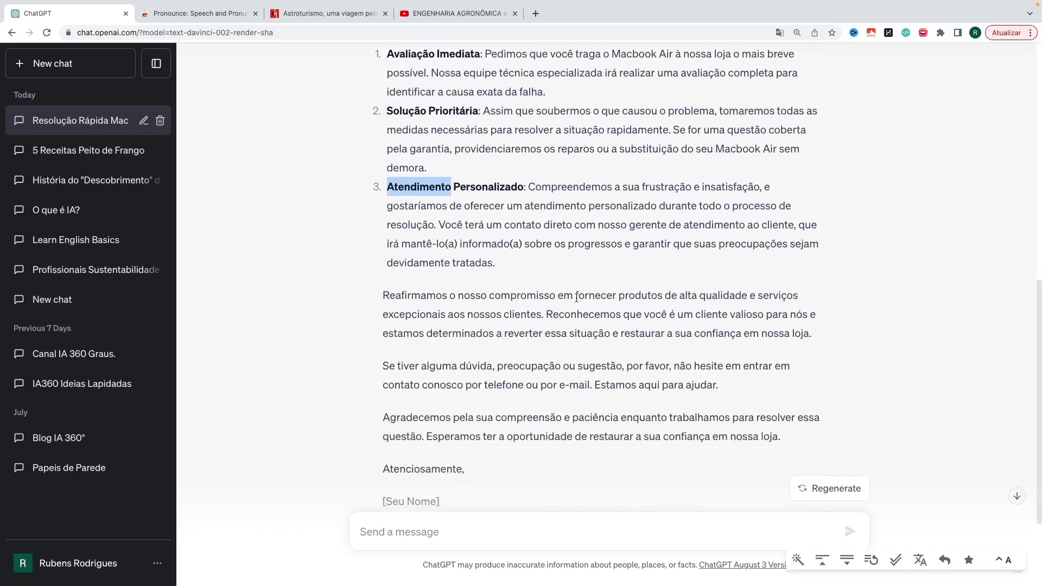
scroll(596, 302, "down", 1)
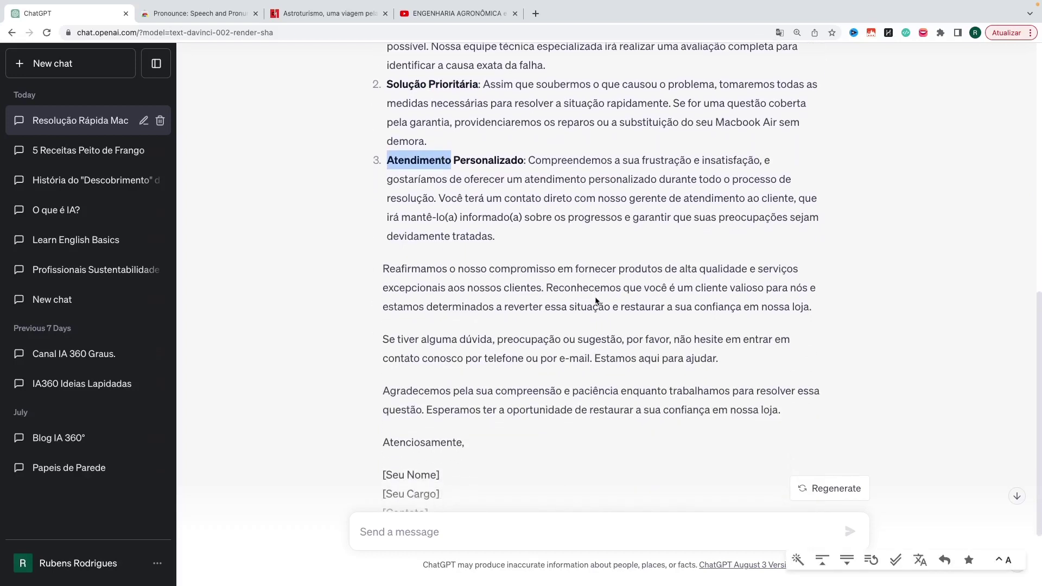
scroll(596, 301, "down", 2)
scroll(486, 294, "down", 1)
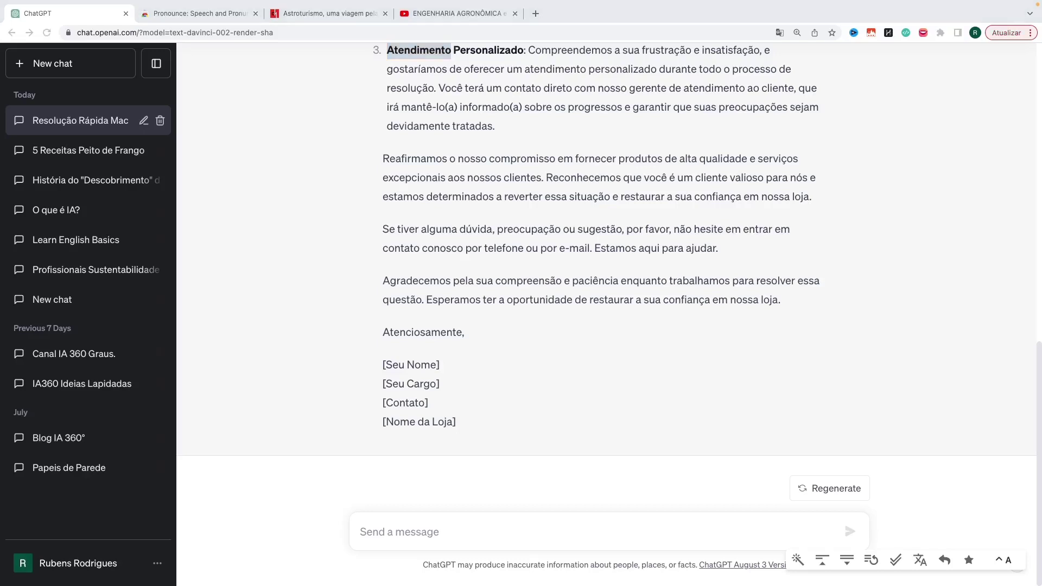
Send "Escreva um e-mail mais curto, utilize palavras simples e de fácil entendimento. Seja formal, mas não muito." as a follow-up request.
left_click(437, 524)
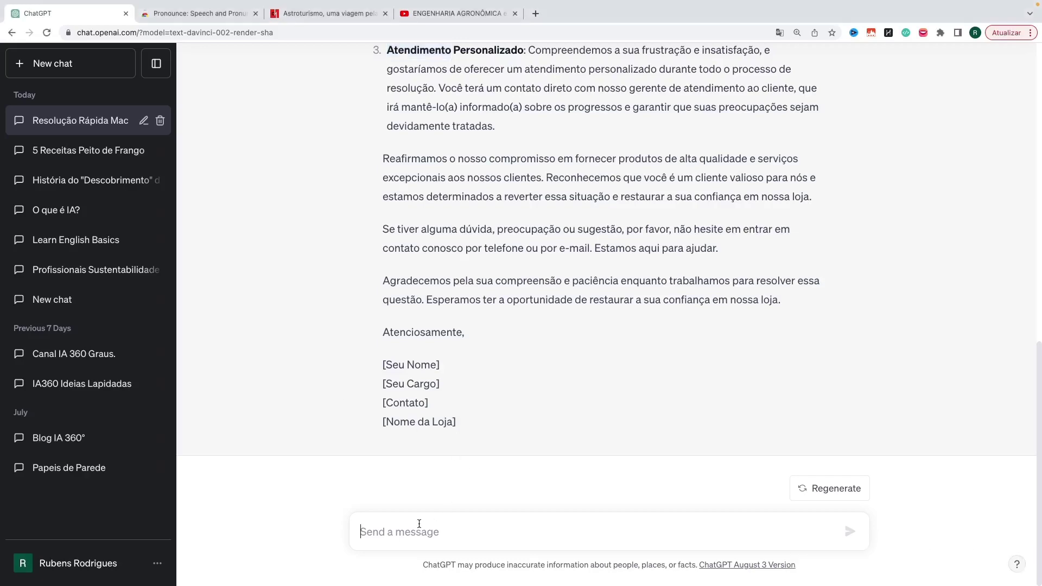
type("Escreva um e-mail mais curto, utilize palavras simples e de fácil entendimento. Seja formal, mas não muito.")
scroll(548, 352, "up", 10)
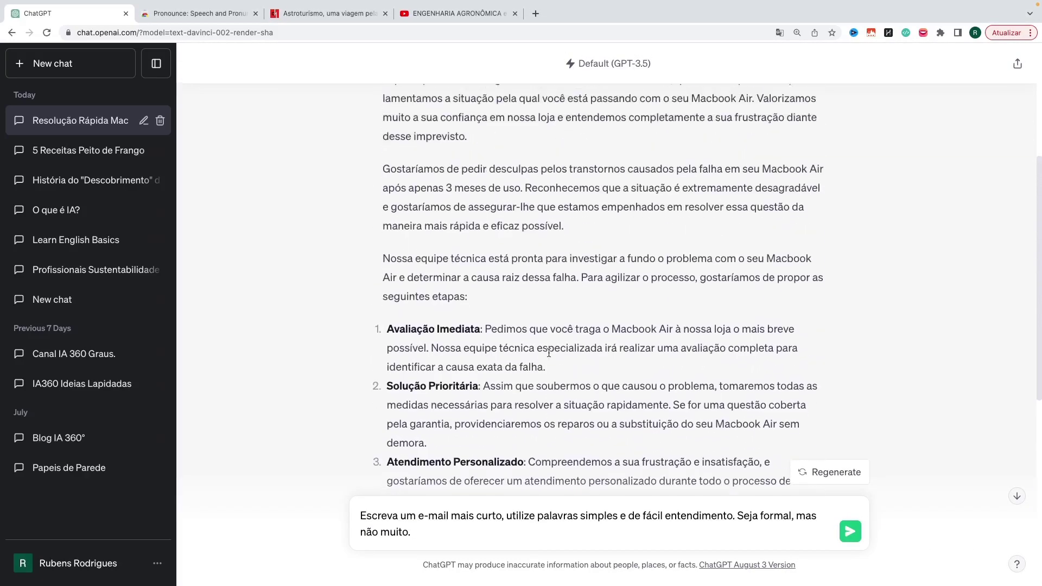
scroll(548, 353, "down", 1)
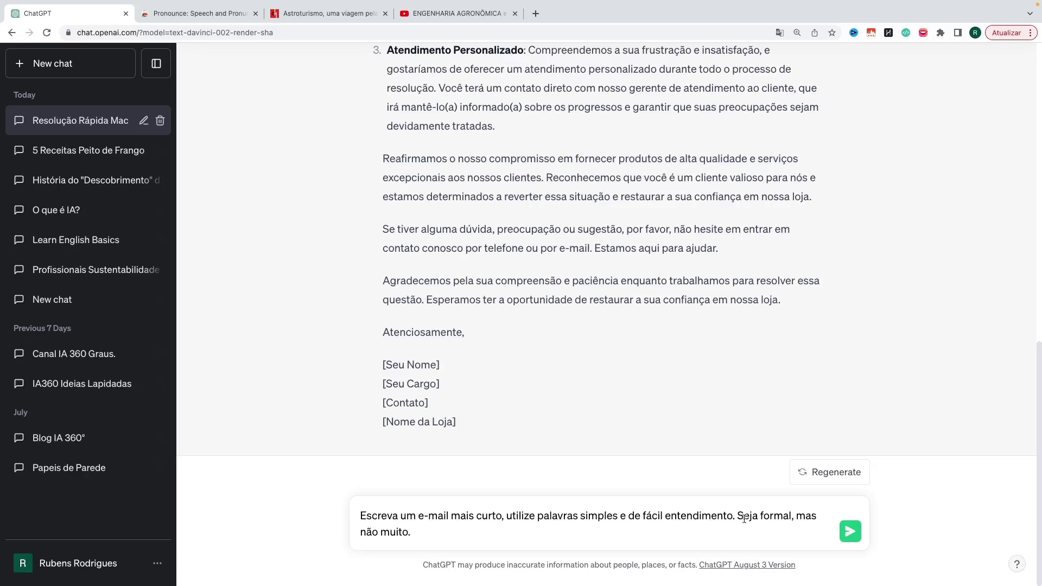
left_click(850, 531)
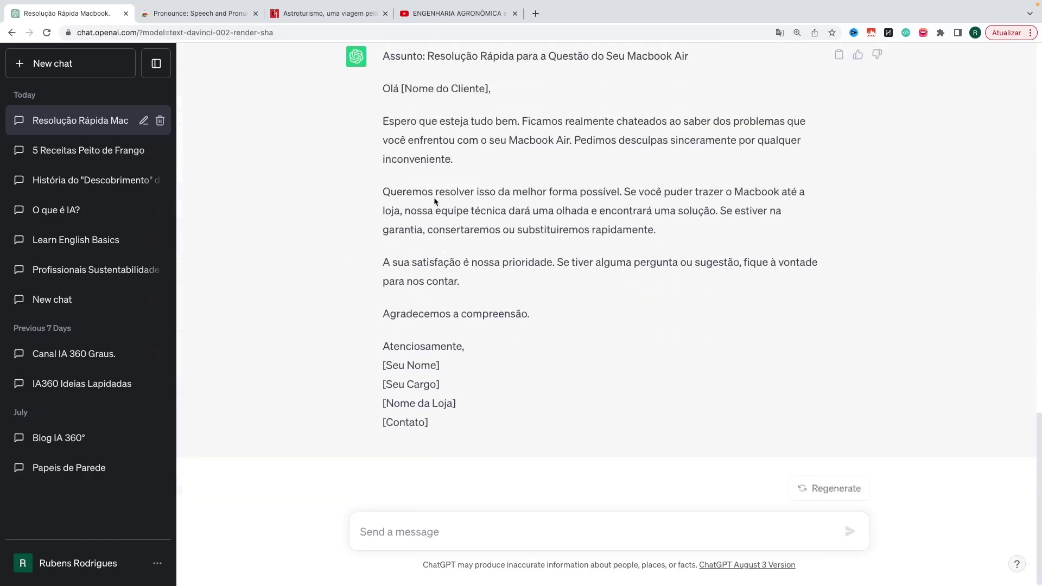
Review the shortened e-mail to the client from subject to signature against the request for simple, moderately formal wording.
scroll(434, 195, "up", 1)
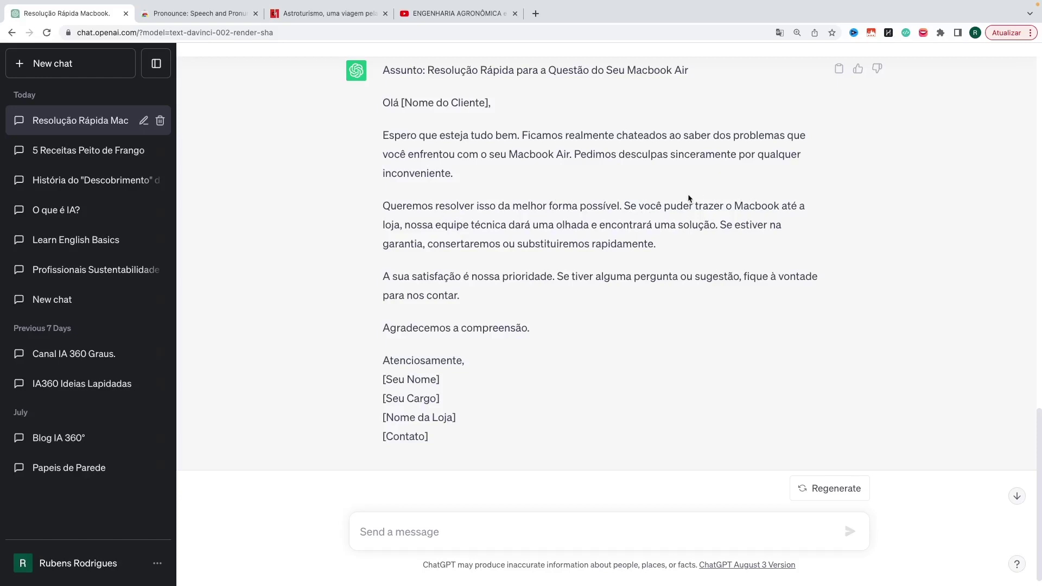
scroll(690, 198, "down", 1)
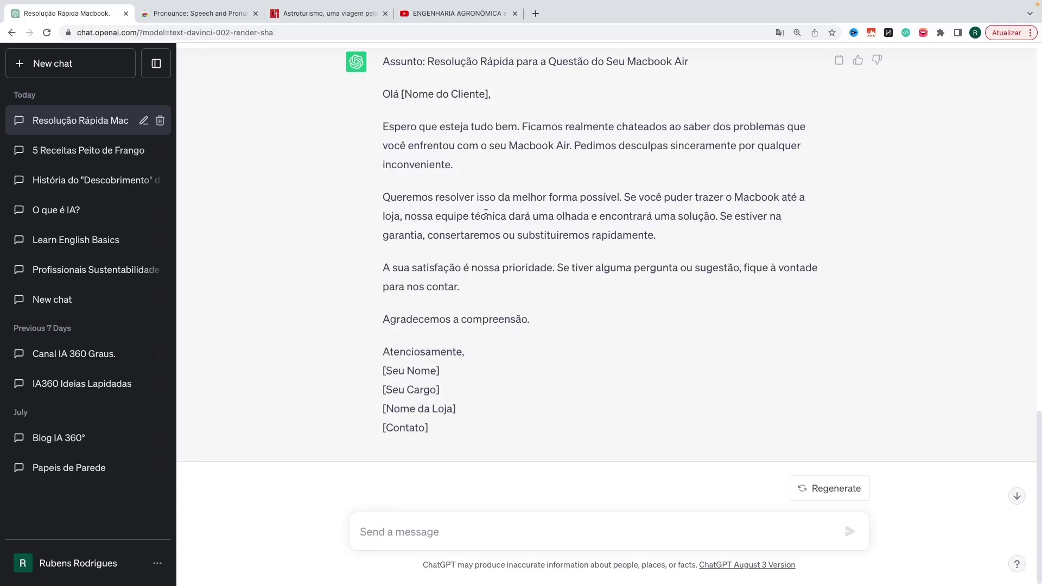
scroll(541, 219, "down", 1)
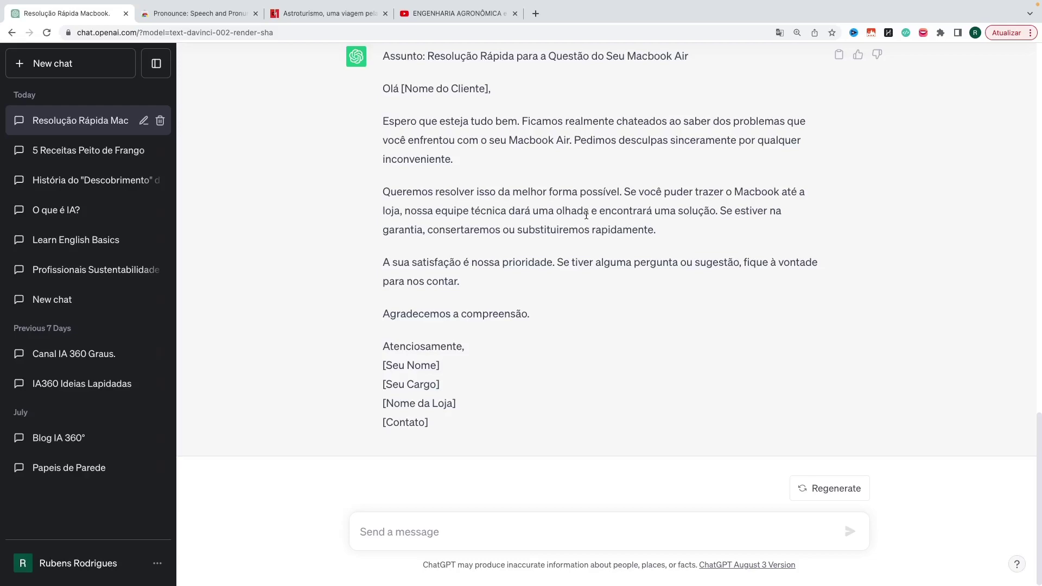
scroll(602, 234, "up", 4)
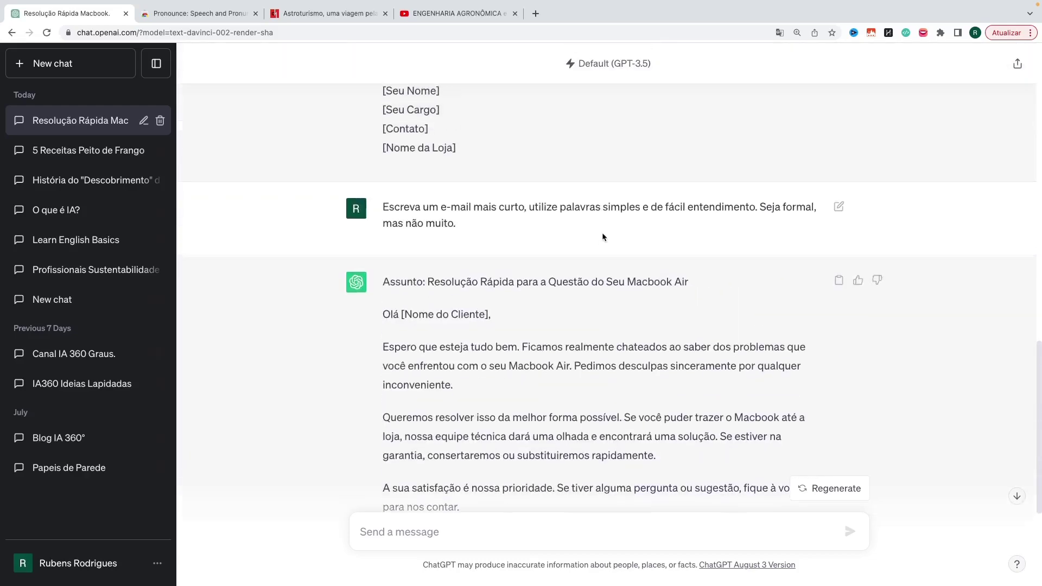
scroll(603, 237, "down", 3)
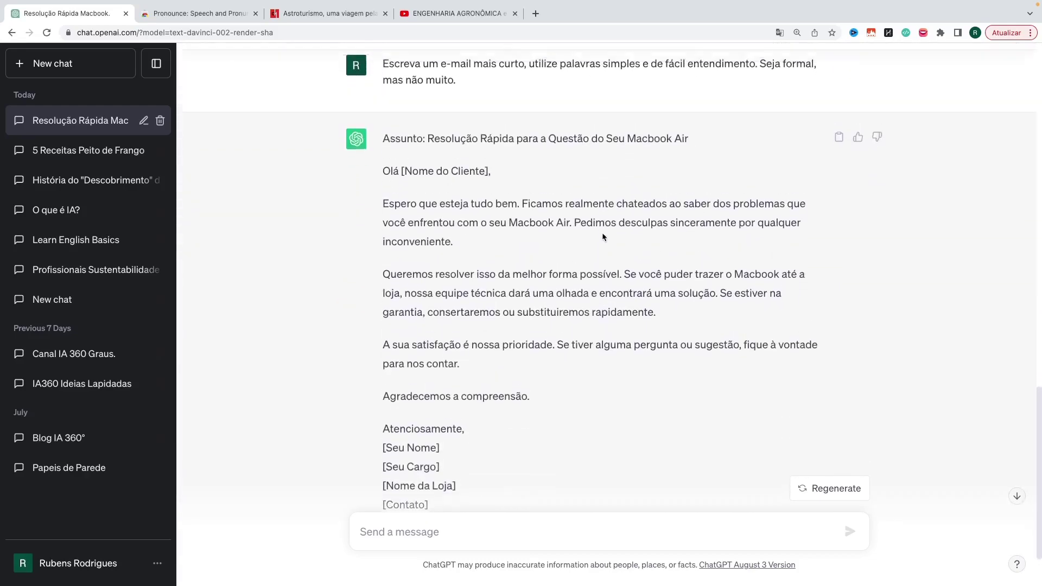
scroll(602, 237, "up", 3)
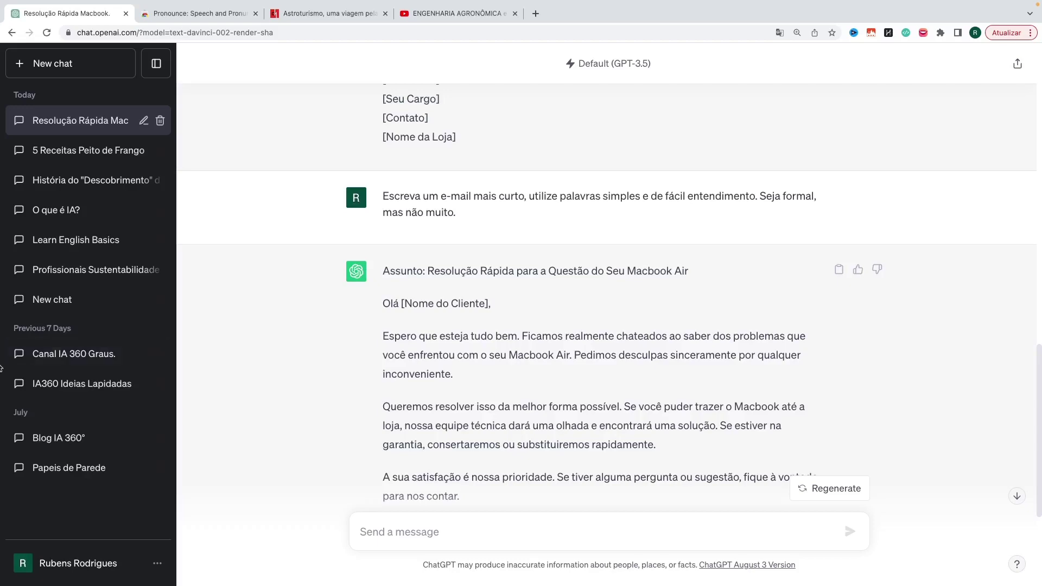
scroll(470, 347, "down", 4)
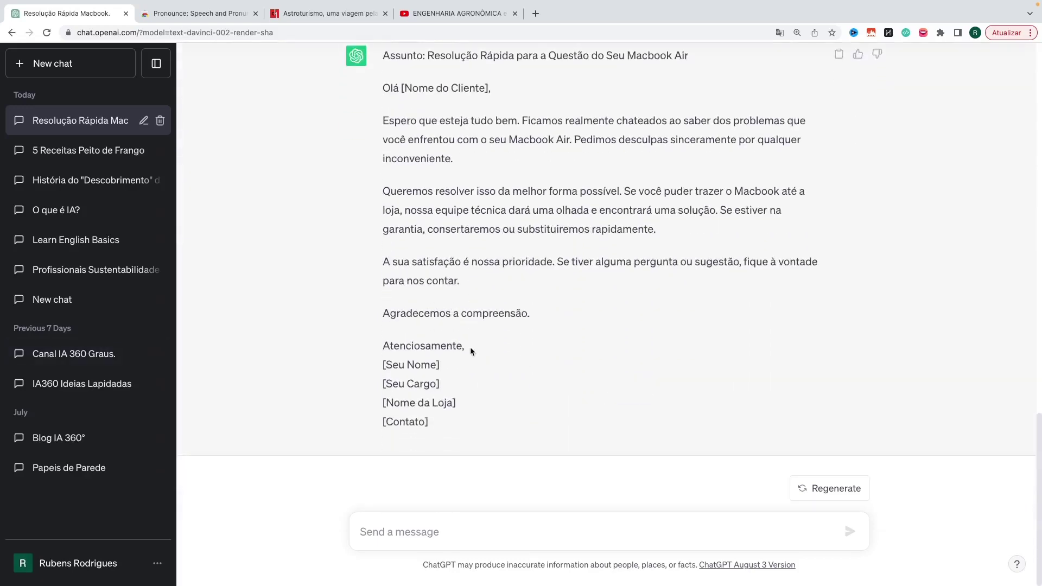